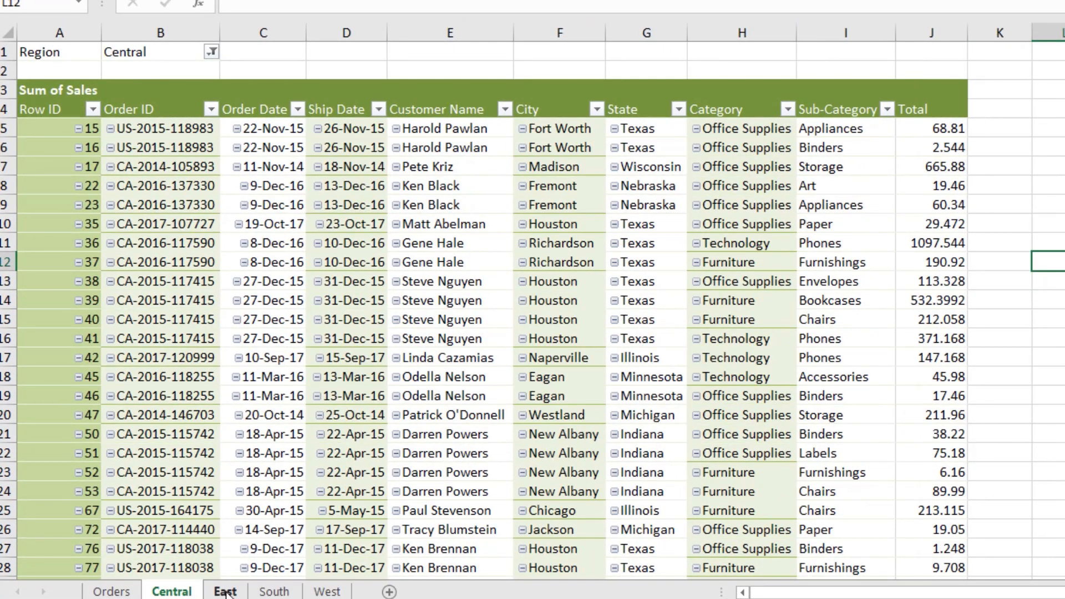
Step: Browse the finished region sheets and the Orders data to see how the records are split by region
left_click(225, 591)
left_click(274, 591)
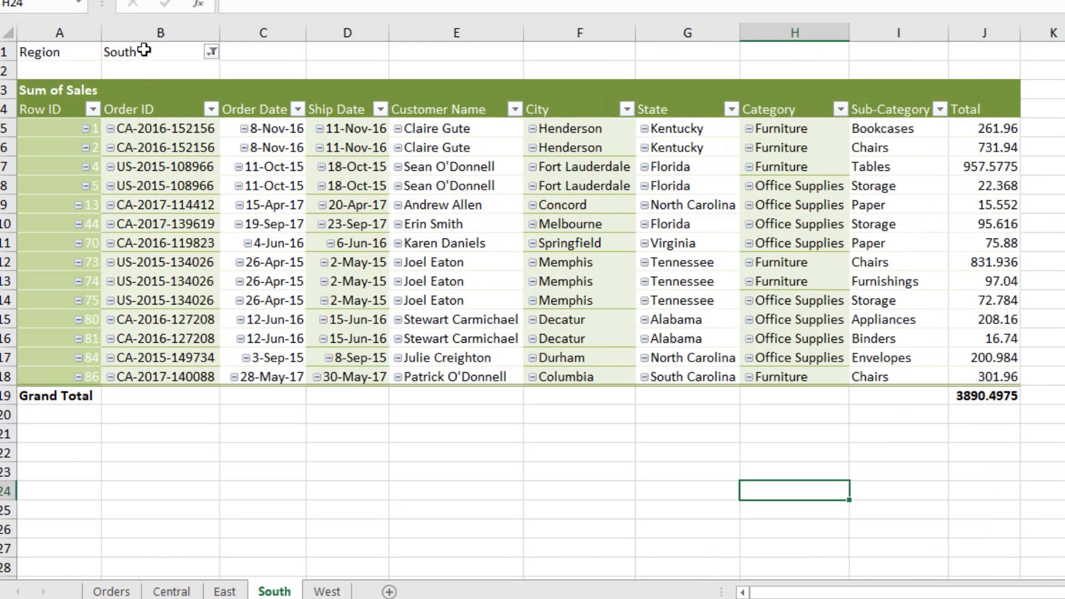
left_click(328, 592)
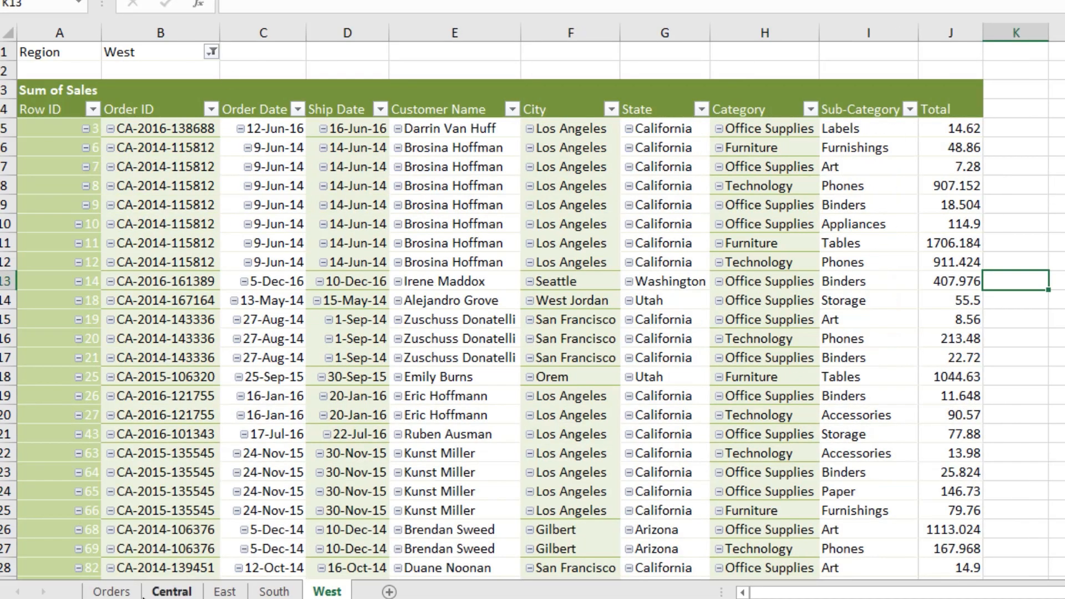
left_click(122, 591)
scroll(313, 129, "down", 3)
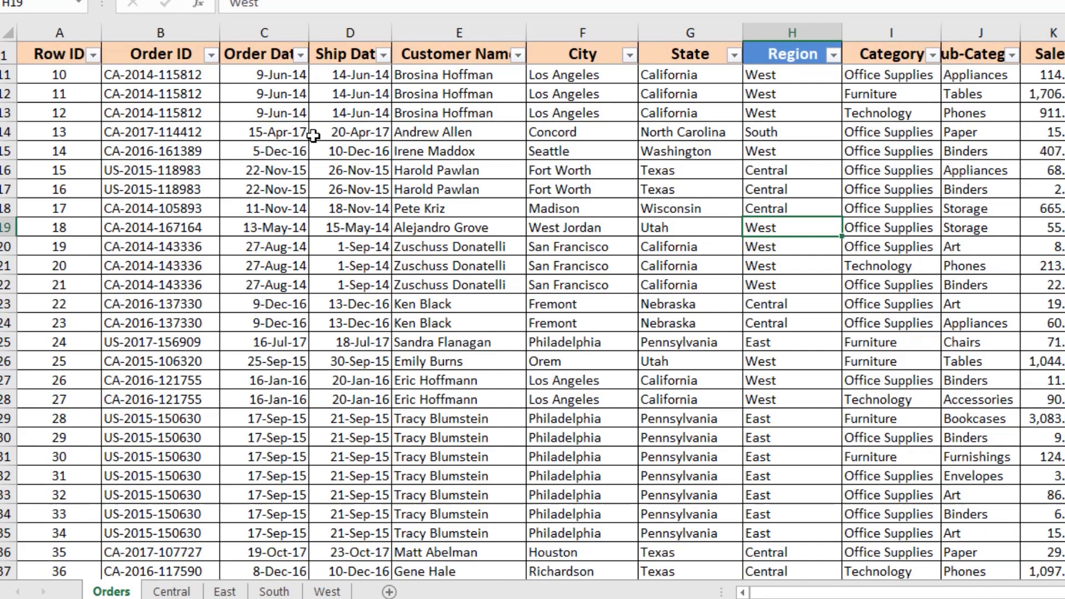
scroll(313, 136, "down", 10)
scroll(313, 135, "up", 13)
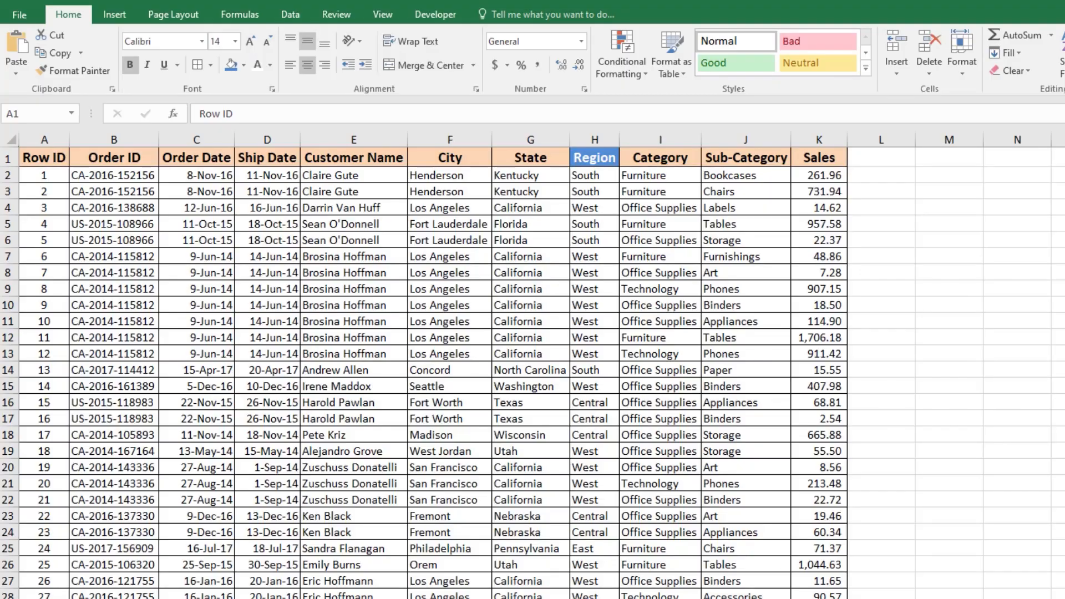
Step: Create a new blank sheet
left_click(624, 431)
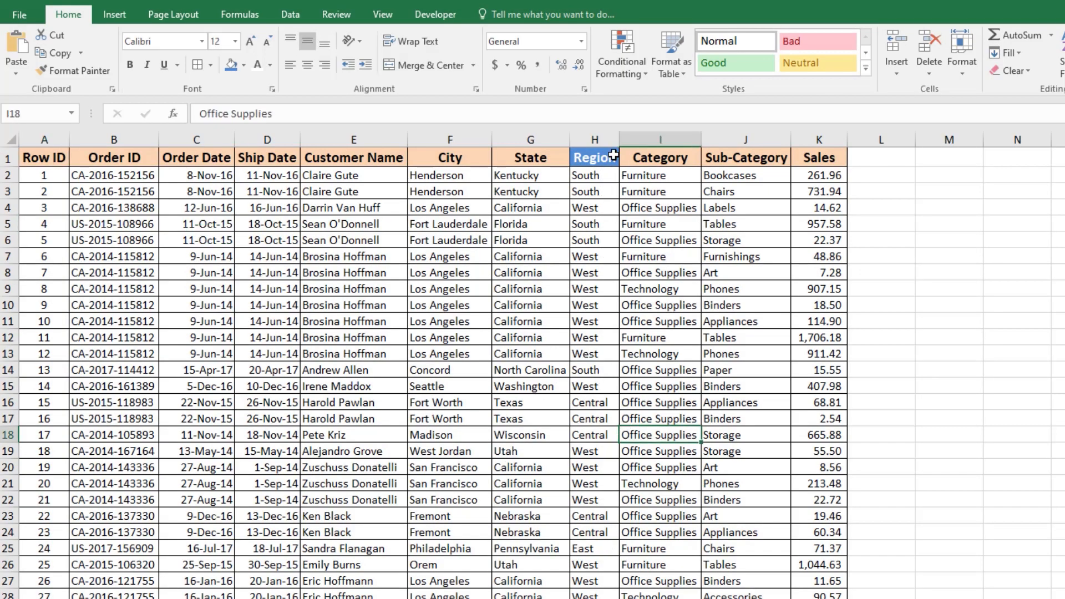
left_click(597, 139)
left_click(343, 436)
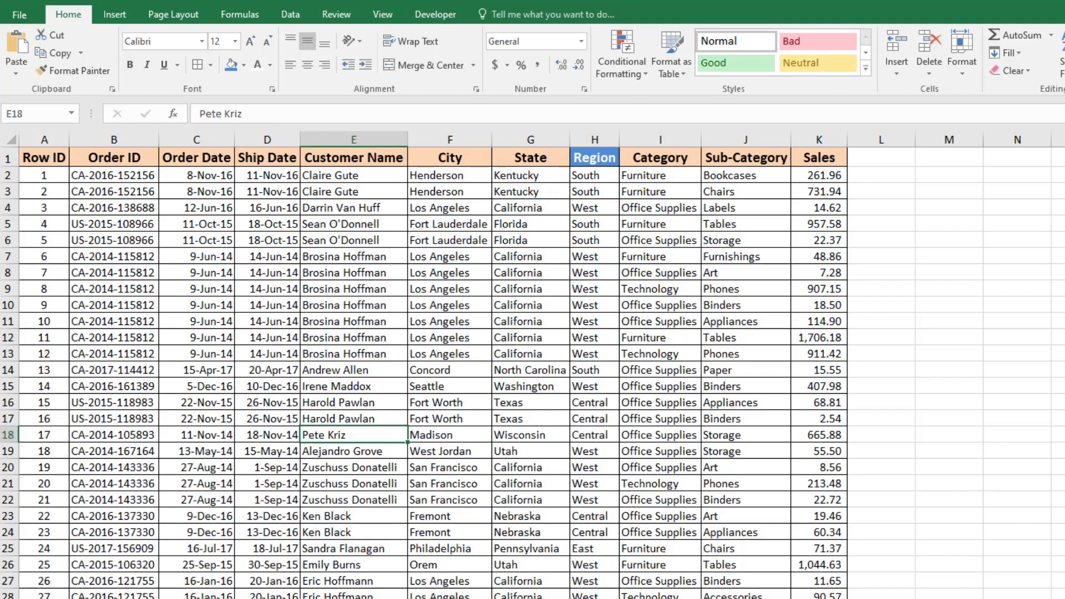
key("ctrl+n")
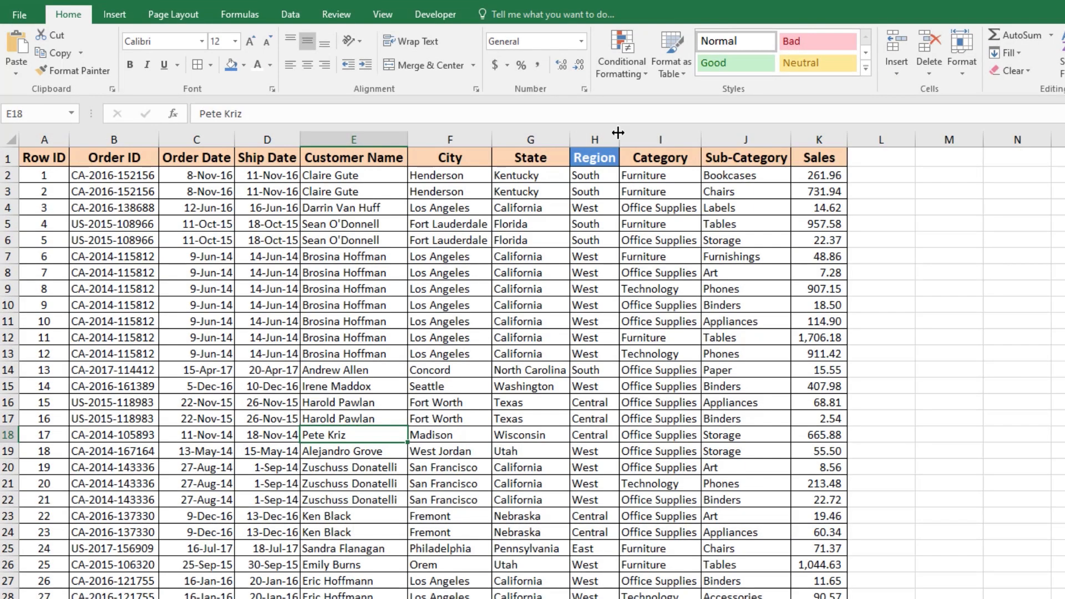
Step: Copy the Region column from the Orders data and paste it into column H of the new sheet
left_click(595, 139)
right_click(595, 145)
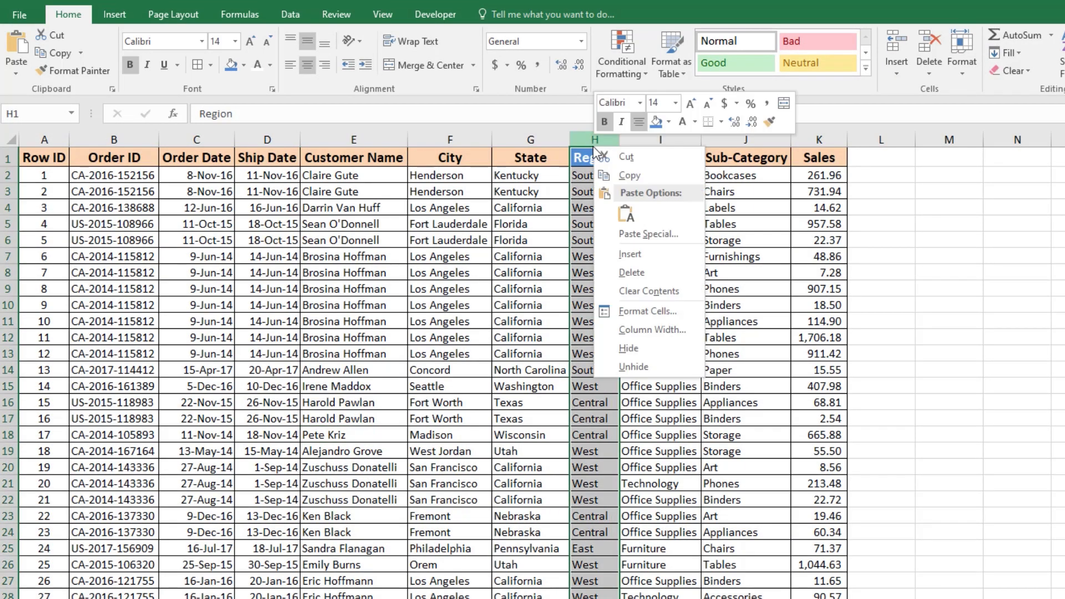
left_click(629, 176)
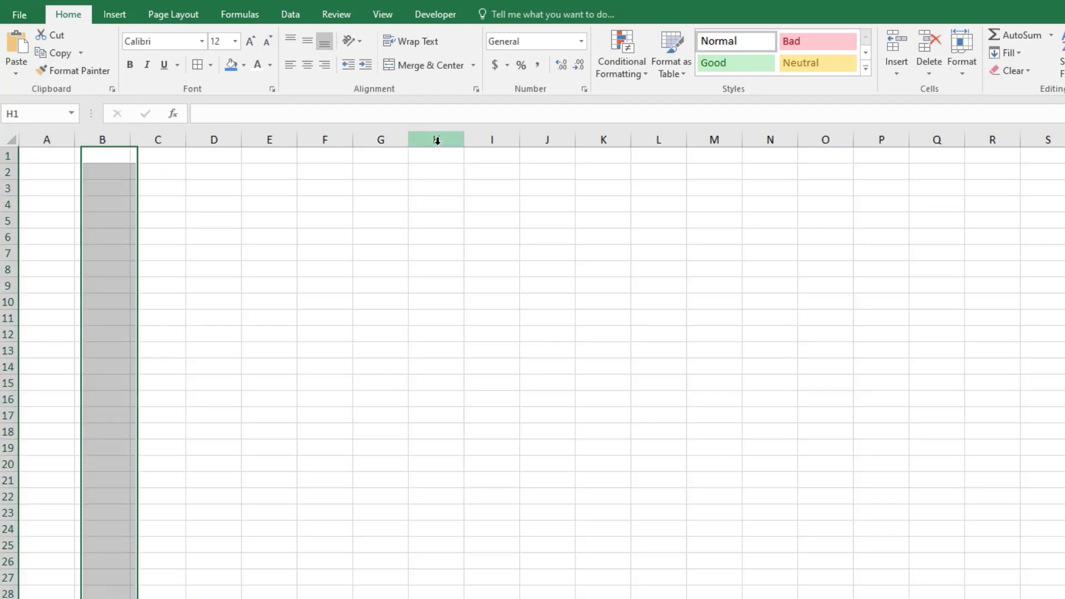
right_click(437, 141)
left_click(471, 211)
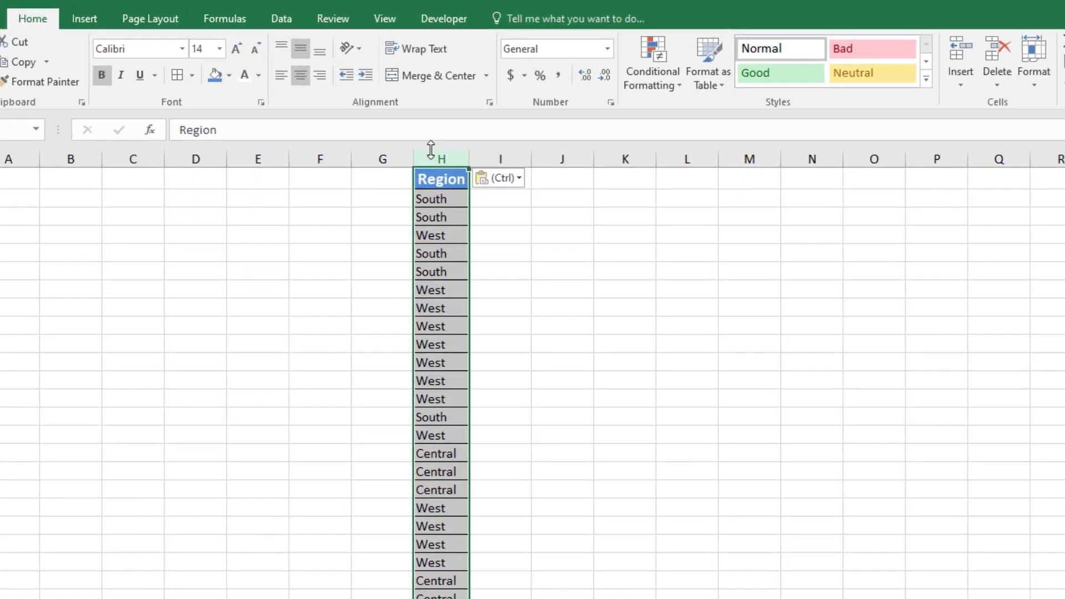
Step: Remove duplicate values from the pasted Region column
left_click(272, 21)
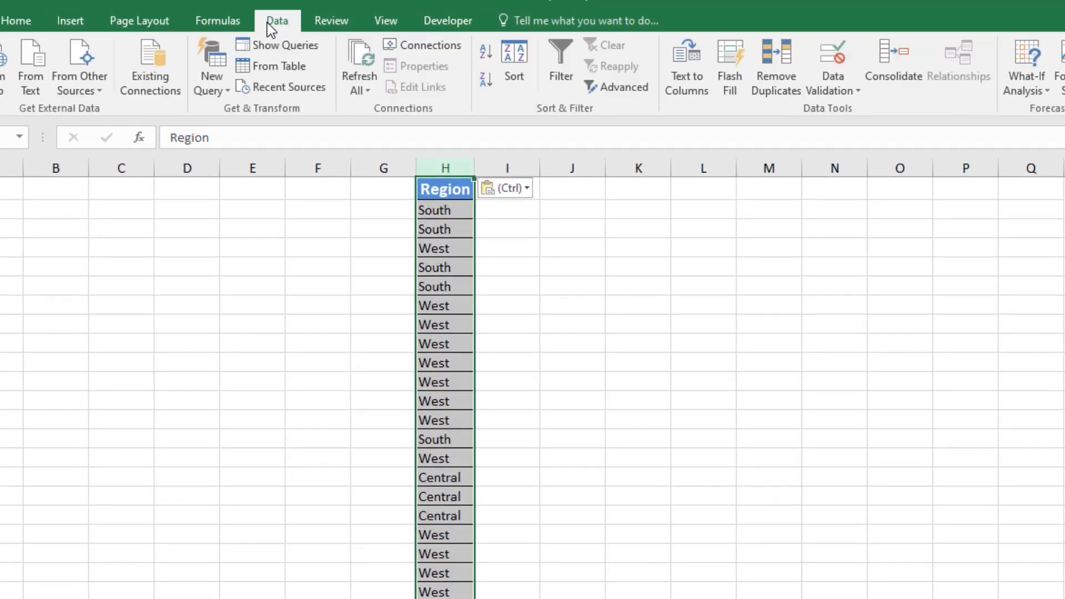
left_click(782, 72)
left_click(834, 396)
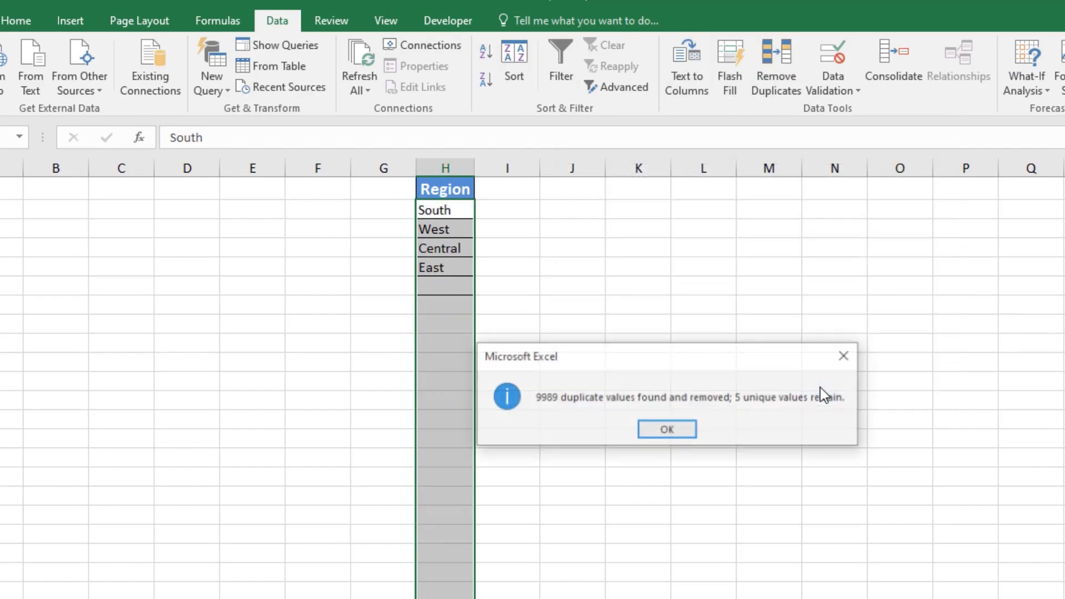
left_click(667, 430)
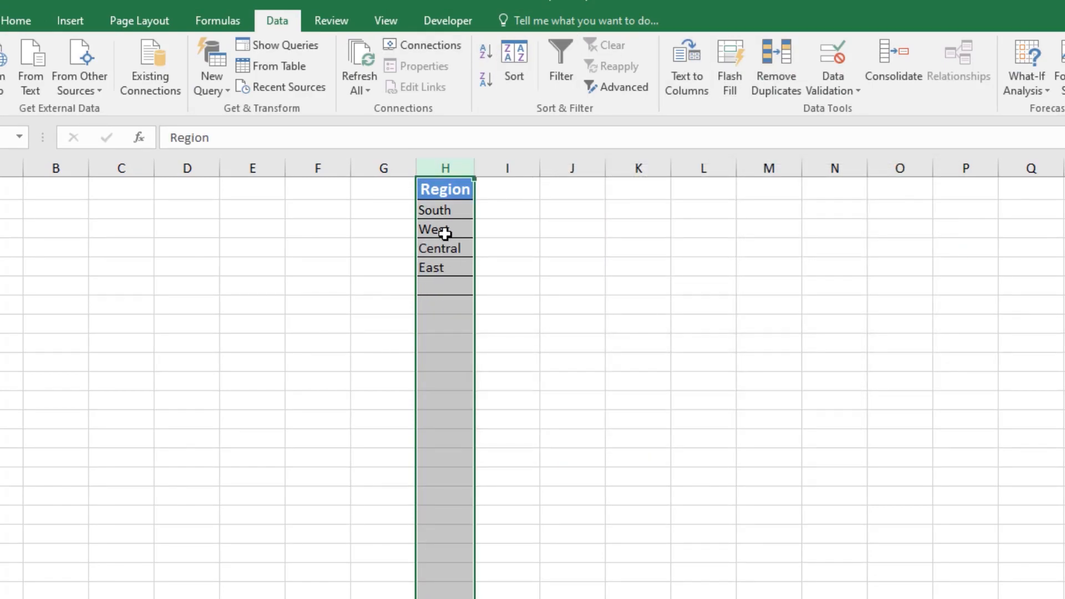
Step: Rename Sheet1 as South
left_click(445, 229)
left_click_drag(444, 208, 446, 261)
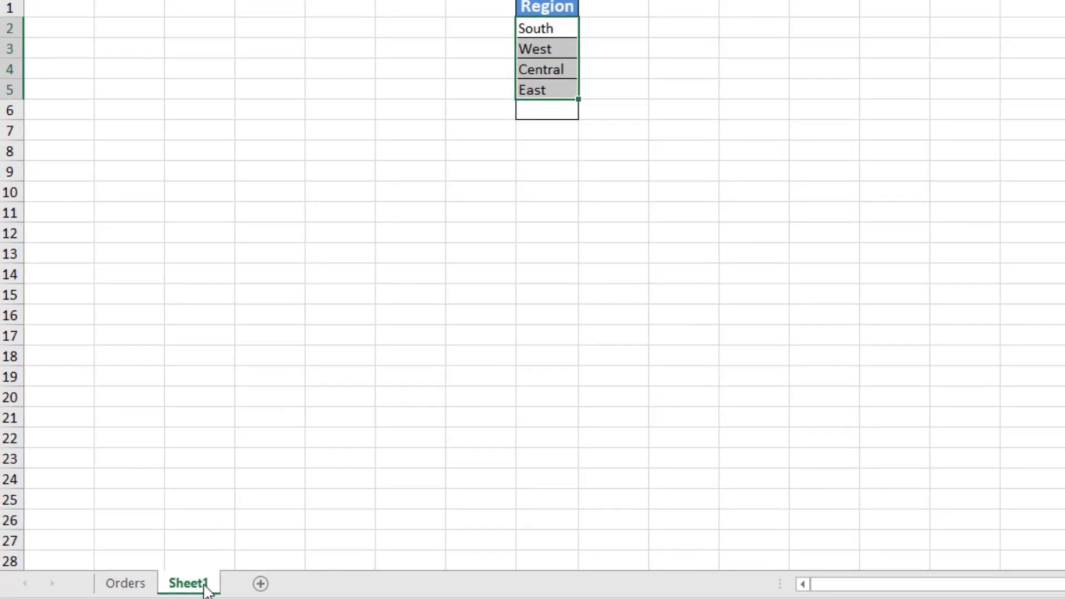
double_click(205, 585)
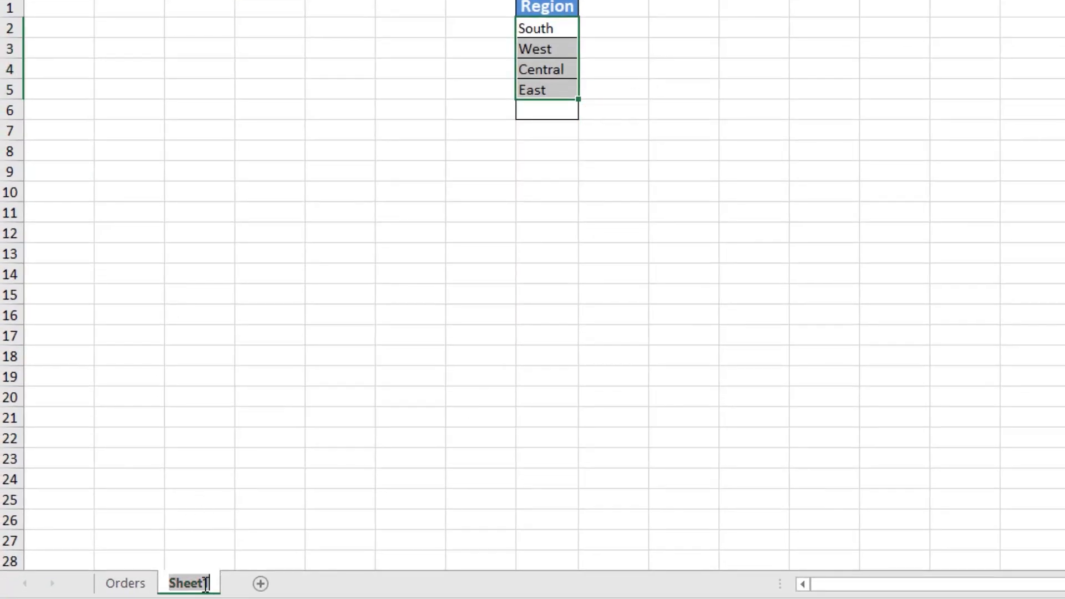
type("So")
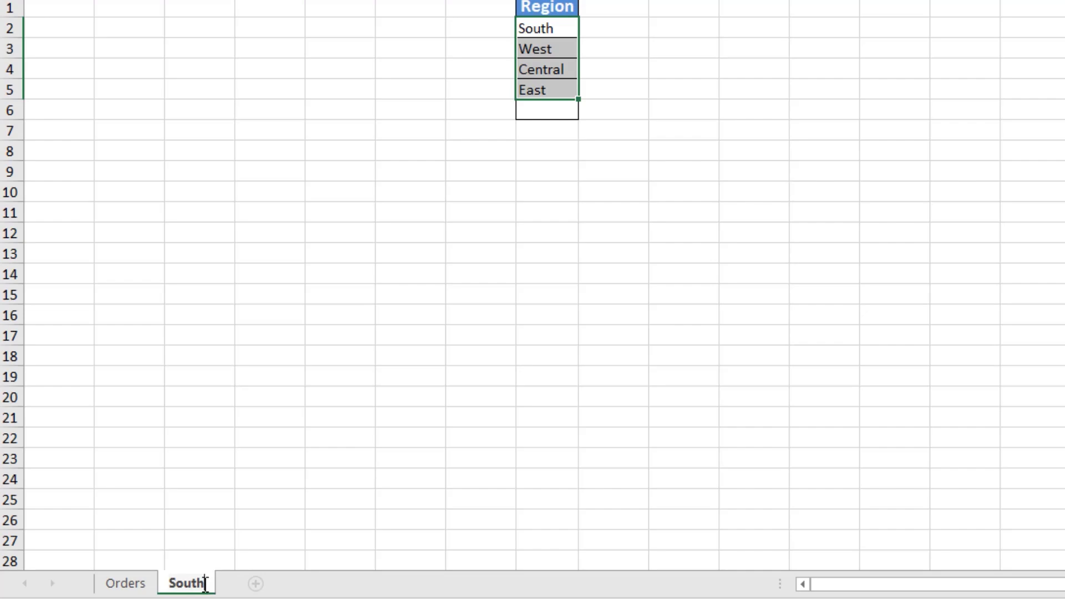
type("uth")
key("Return")
Step: Add a new sheet and rename it North
left_click(257, 583)
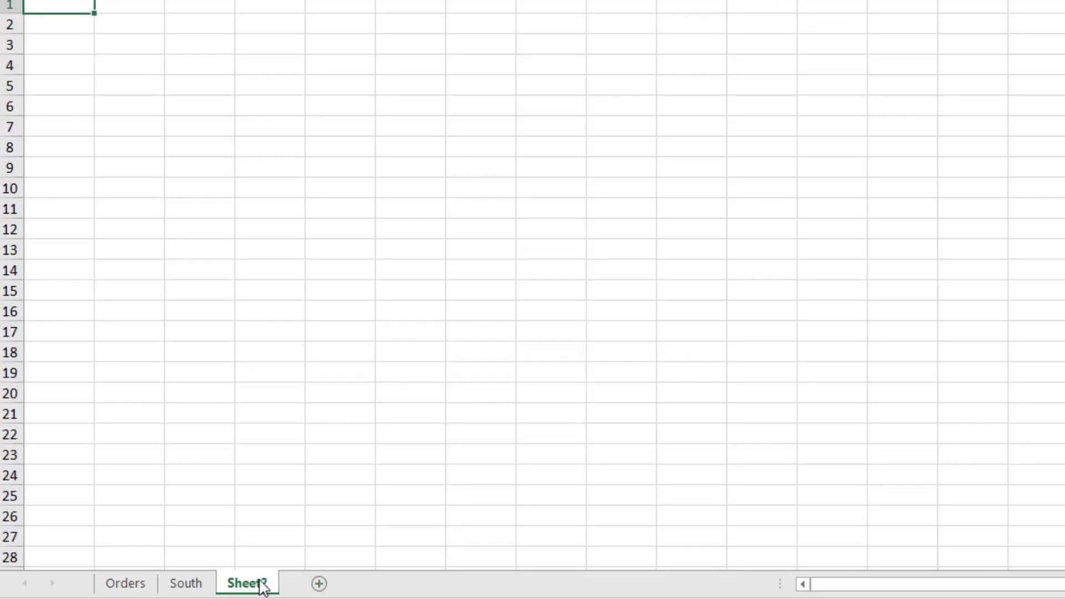
double_click(260, 582)
type("N")
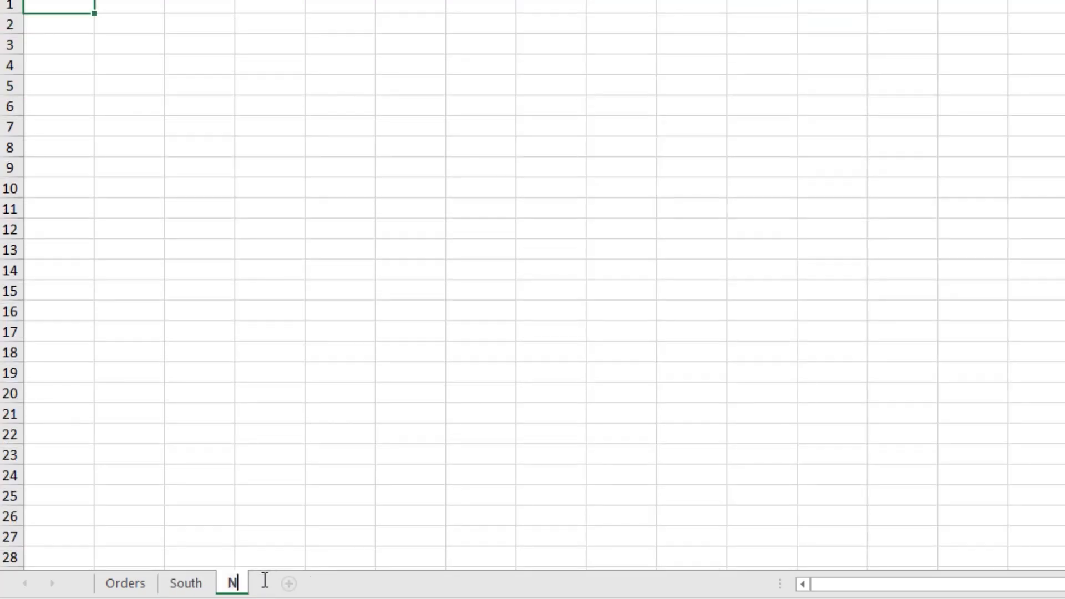
type("orth")
key("Return")
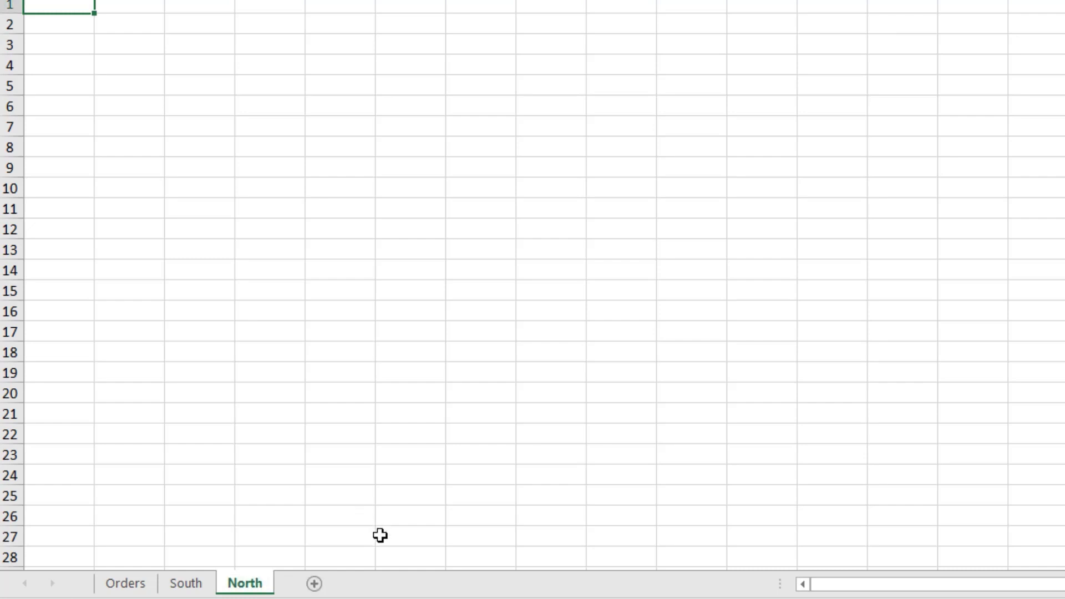
Step: Add another sheet and rename it West
left_click(314, 583)
double_click(321, 589)
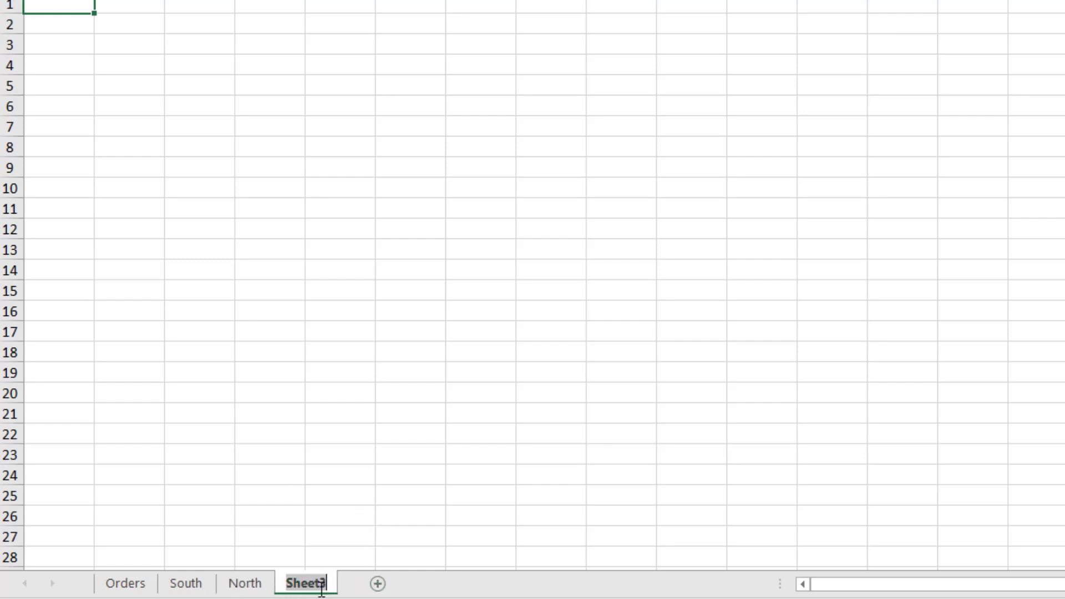
type("West")
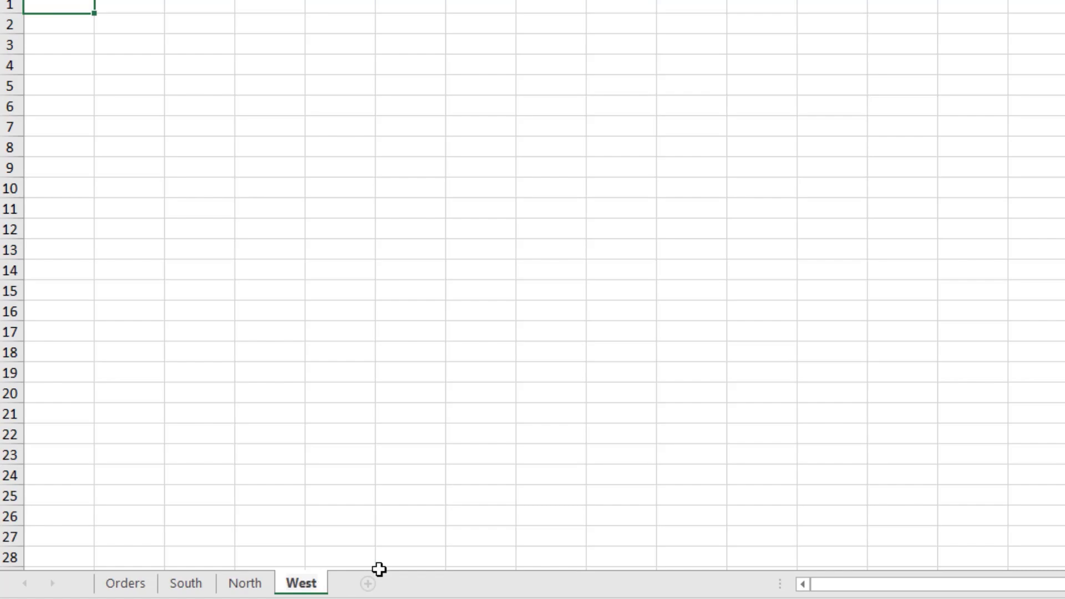
Step: Add another sheet and rename it East
left_click(366, 585)
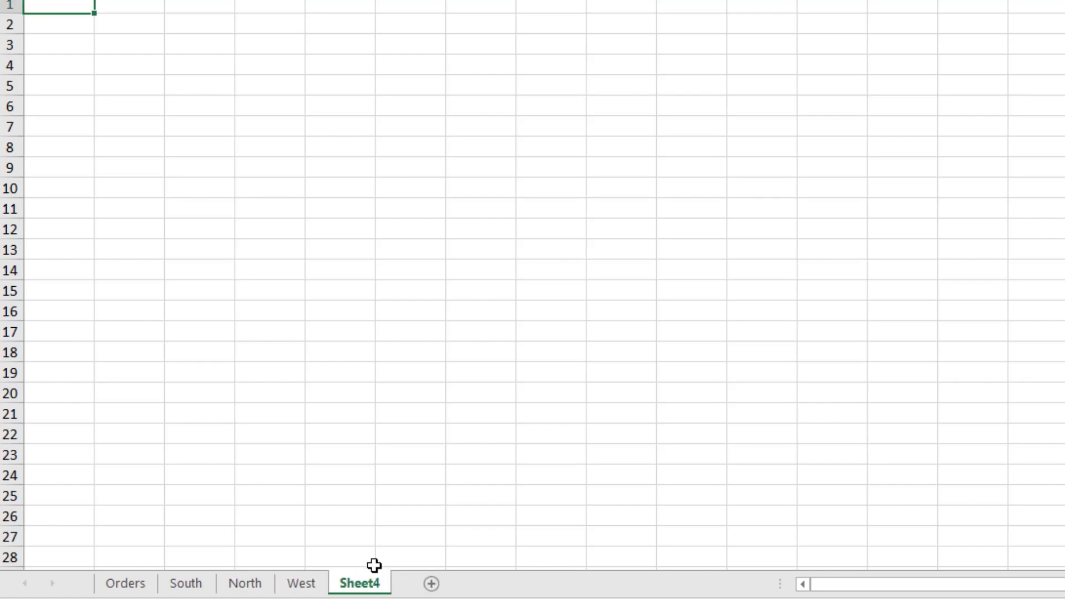
double_click(373, 587)
type("East")
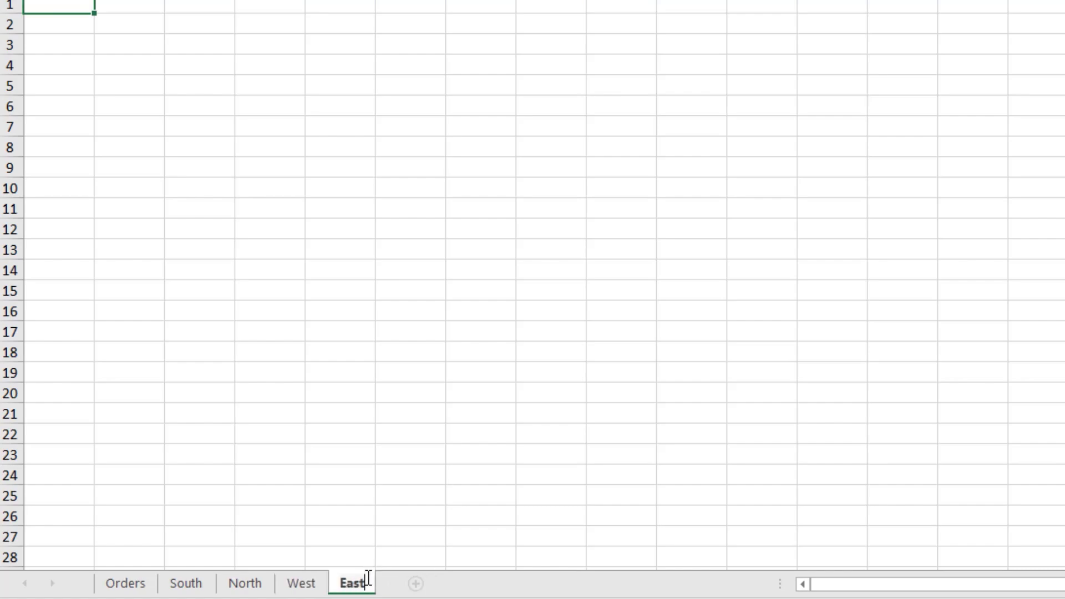
Step: Delete the Region list column from the South sheet
left_click(167, 584)
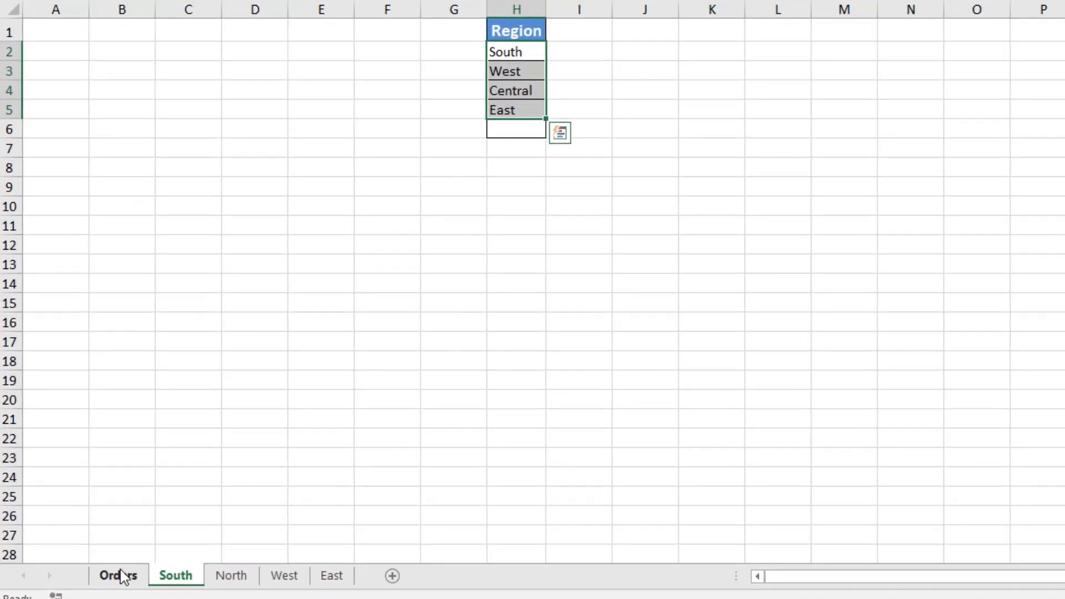
left_click(122, 583)
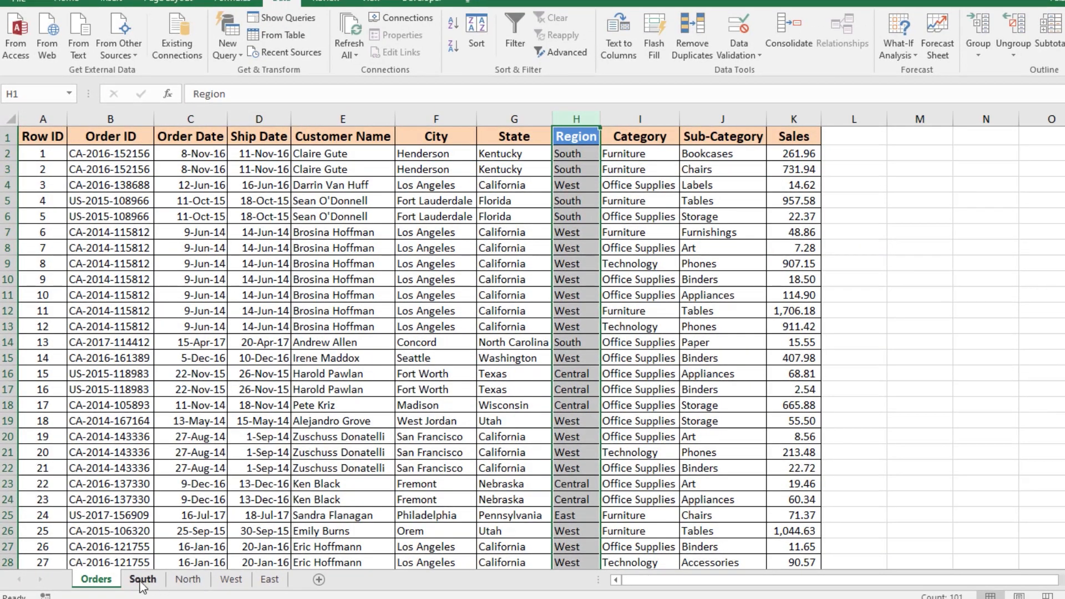
left_click(143, 579)
left_click(419, 119)
right_click(429, 124)
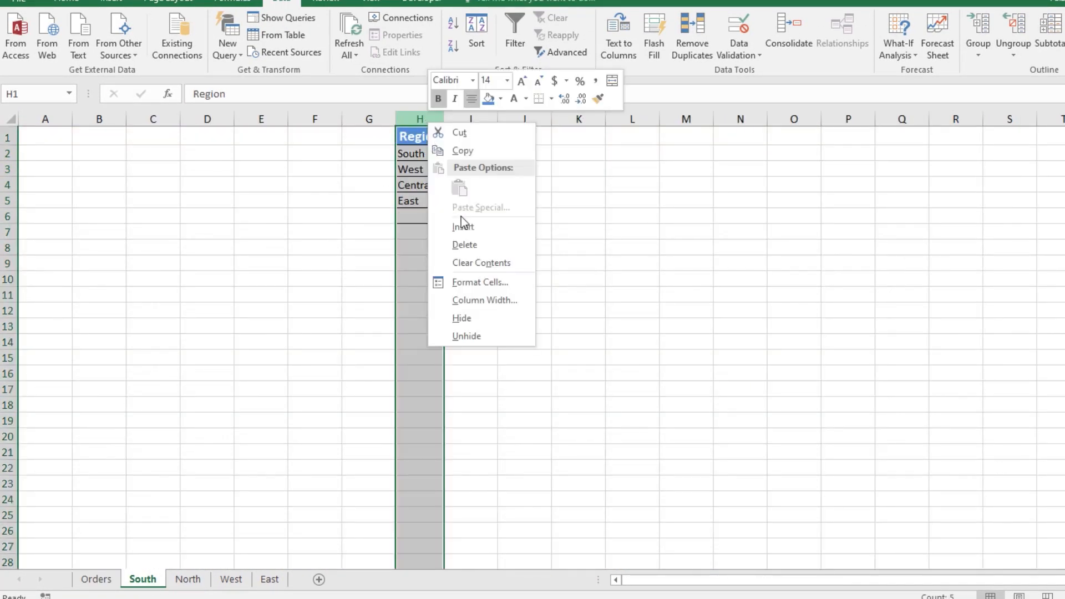
left_click(464, 245)
Step: Select the whole Orders data range and custom-sort it by Region
left_click(94, 582)
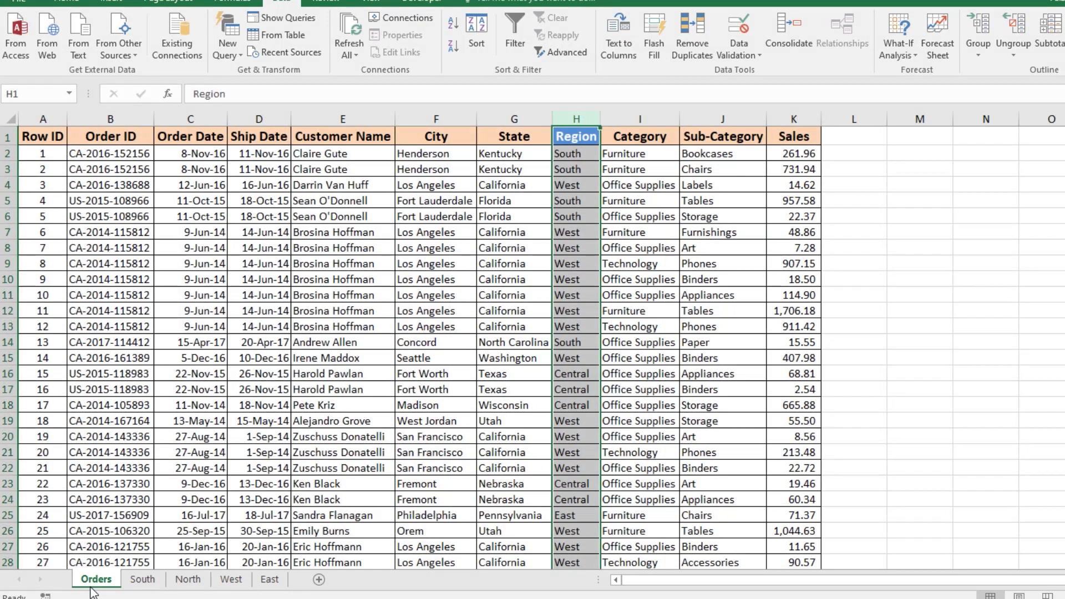
left_click(555, 297)
scroll(488, 364, "down", 2)
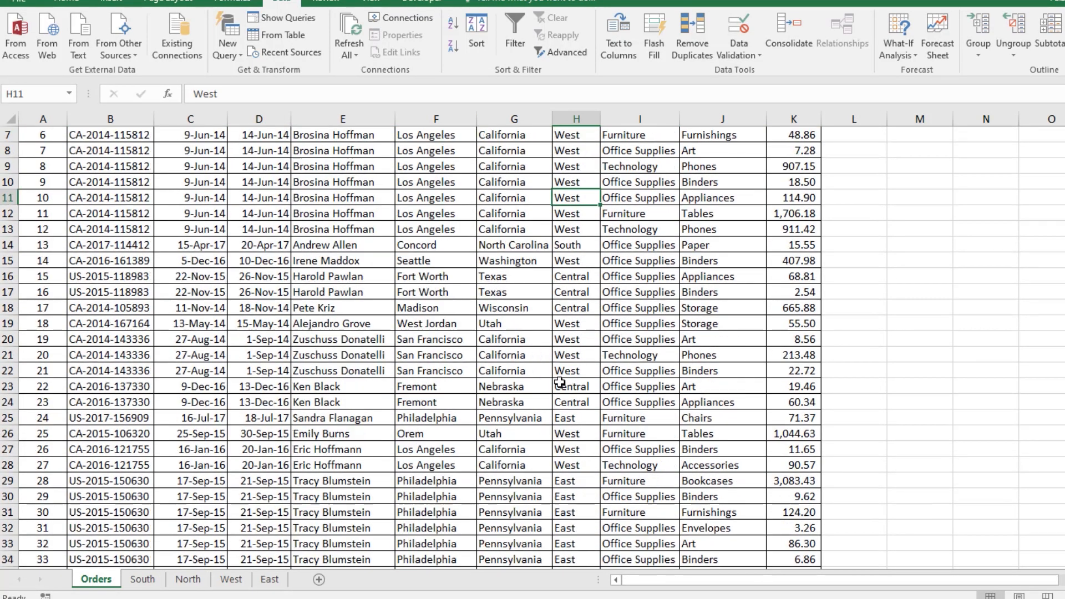
scroll(494, 374, "up", 2)
left_click(569, 354)
key("ctrl+Up")
key("ctrl+Left")
key("ctrl+shift+Right")
key("ctrl+shift+Down")
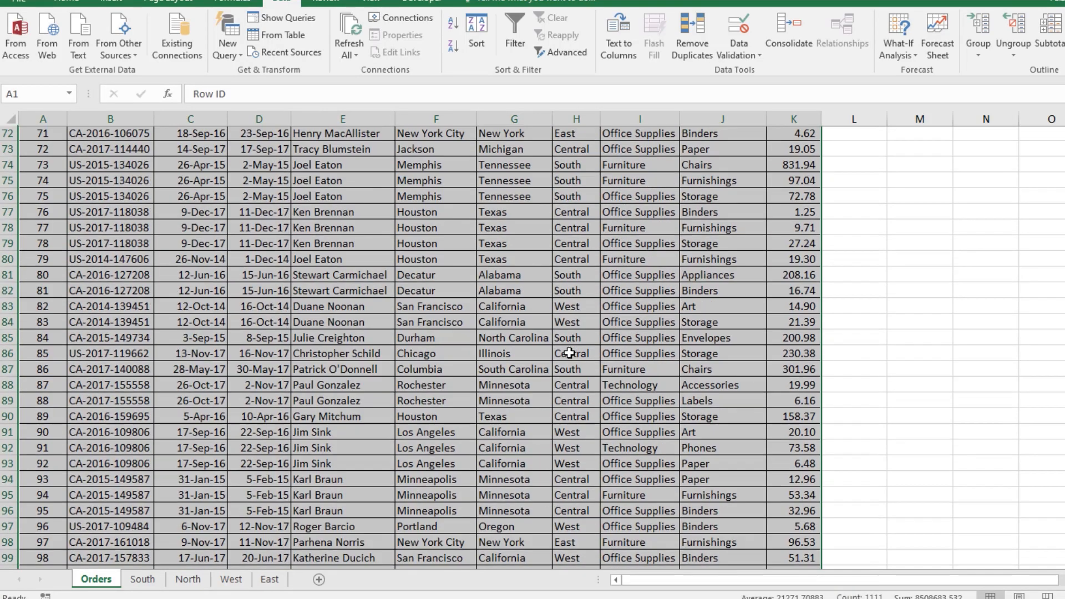
left_click(67, 1)
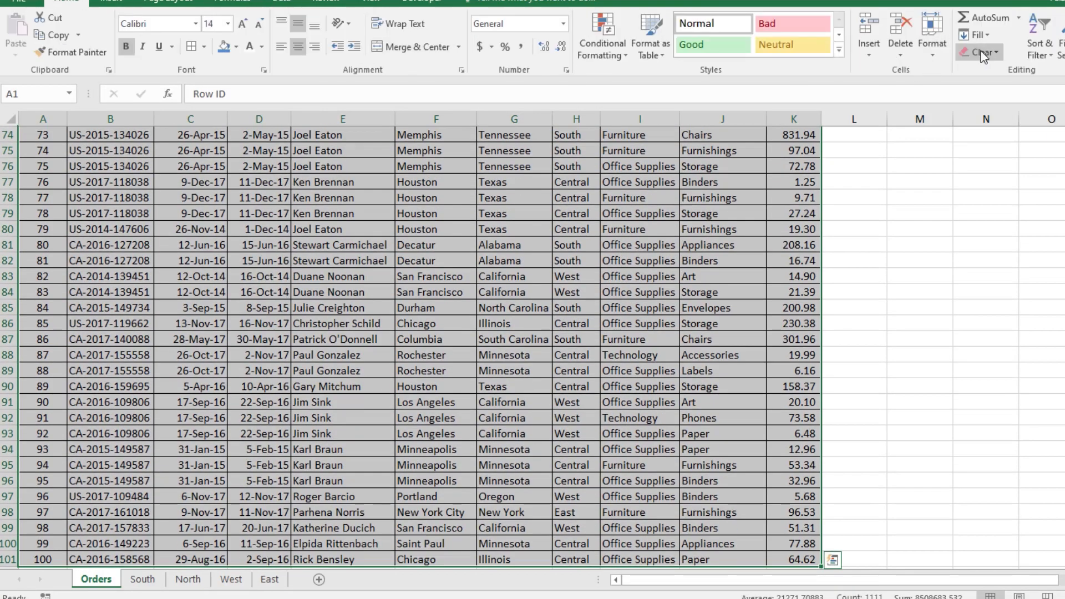
left_click(1040, 33)
left_click(1049, 106)
left_click(546, 190)
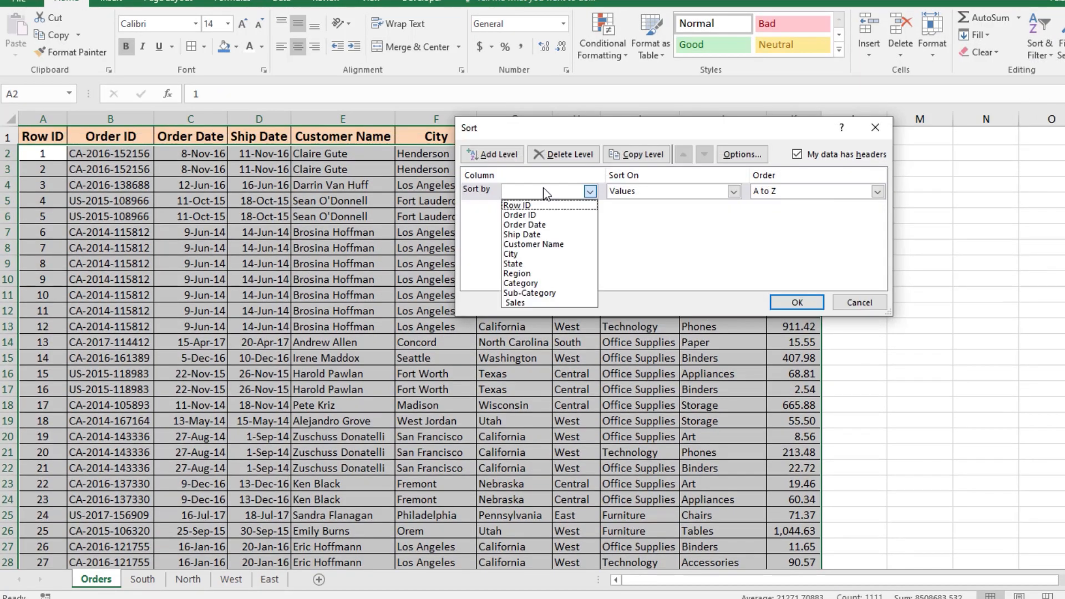
left_click(540, 274)
left_click(810, 305)
Step: Rename the North sheet as Central and return to the Orders sheet
left_click(551, 253)
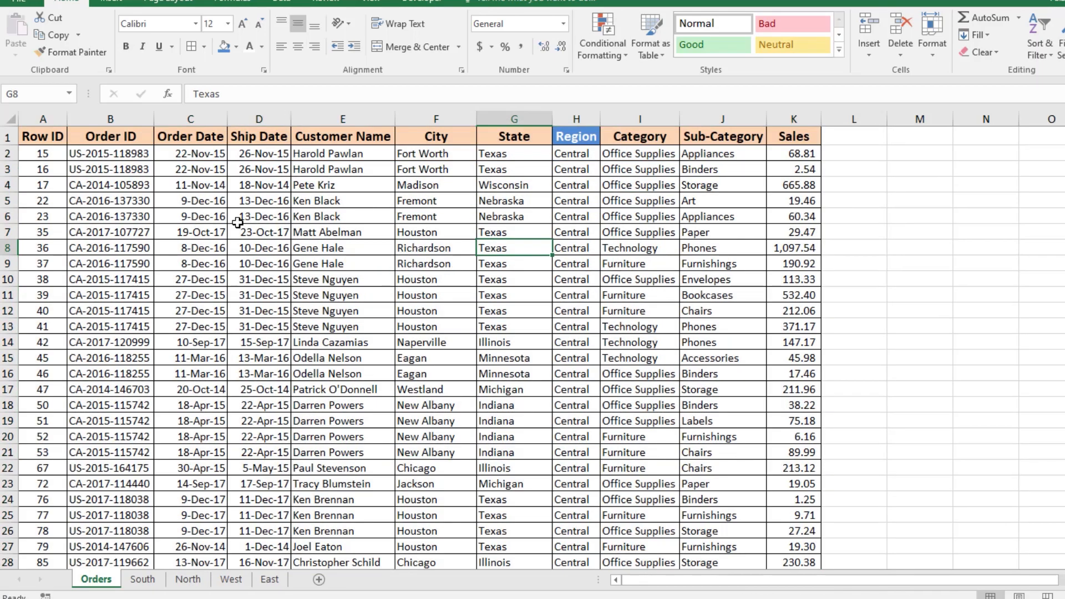
scroll(554, 258, "down", 15)
scroll(560, 261, "up", 15)
double_click(578, 156)
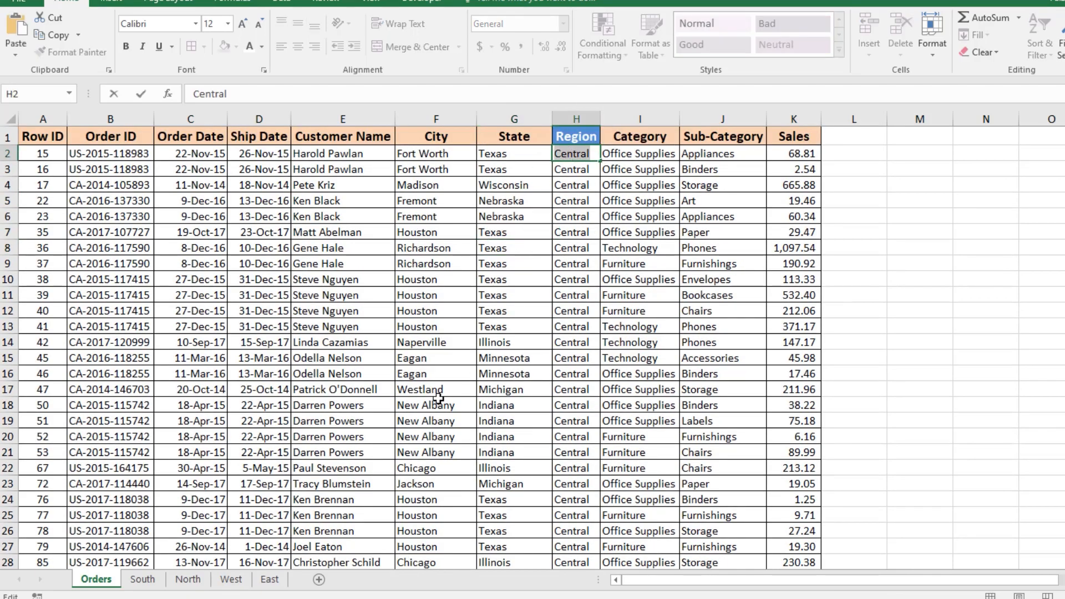
double_click(188, 578)
type("Central")
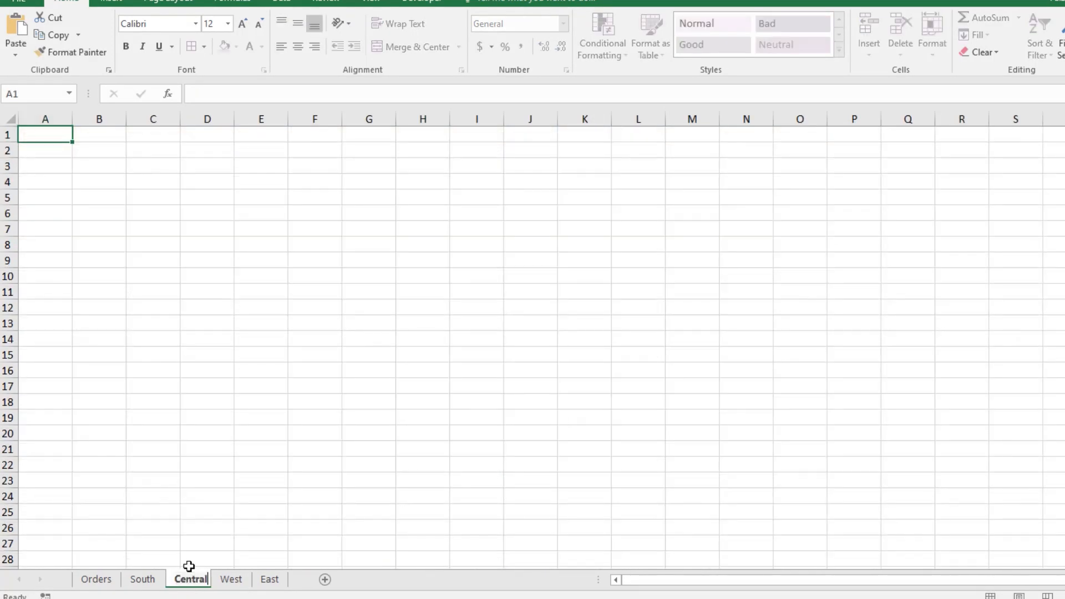
key("Return")
left_click(108, 580)
left_click(341, 311)
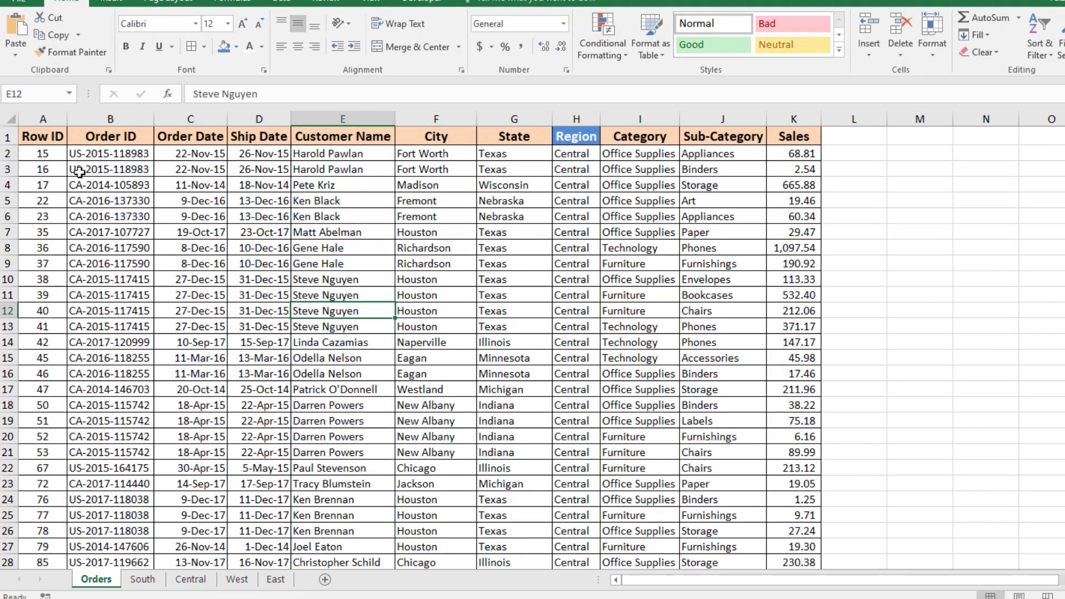
Step: Copy the header row of the Orders data
left_click_drag(42, 153, 777, 357)
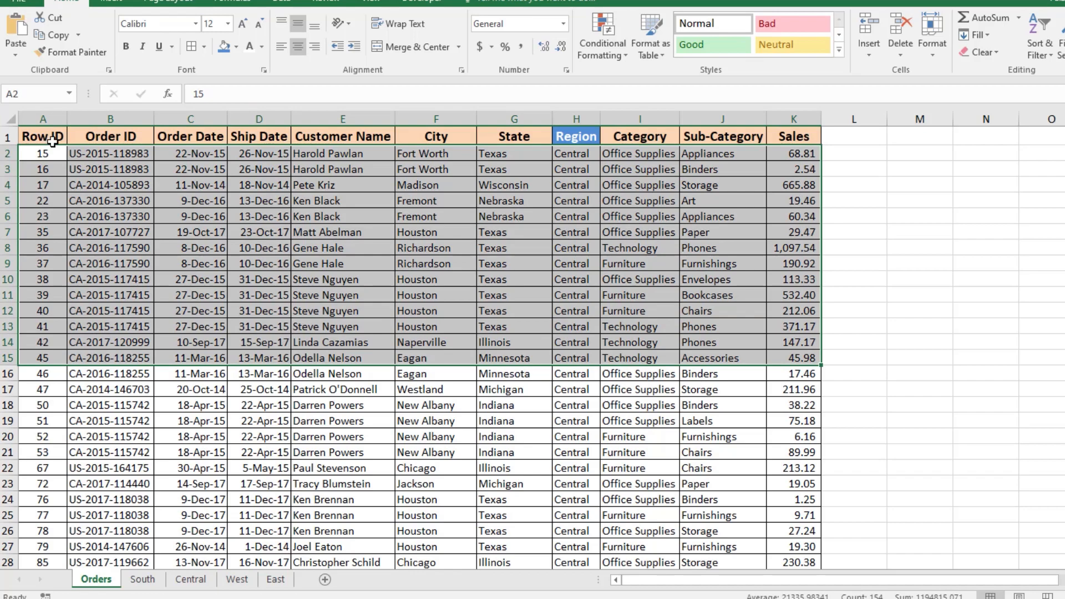
left_click_drag(58, 133, 785, 124)
key("ctrl+c")
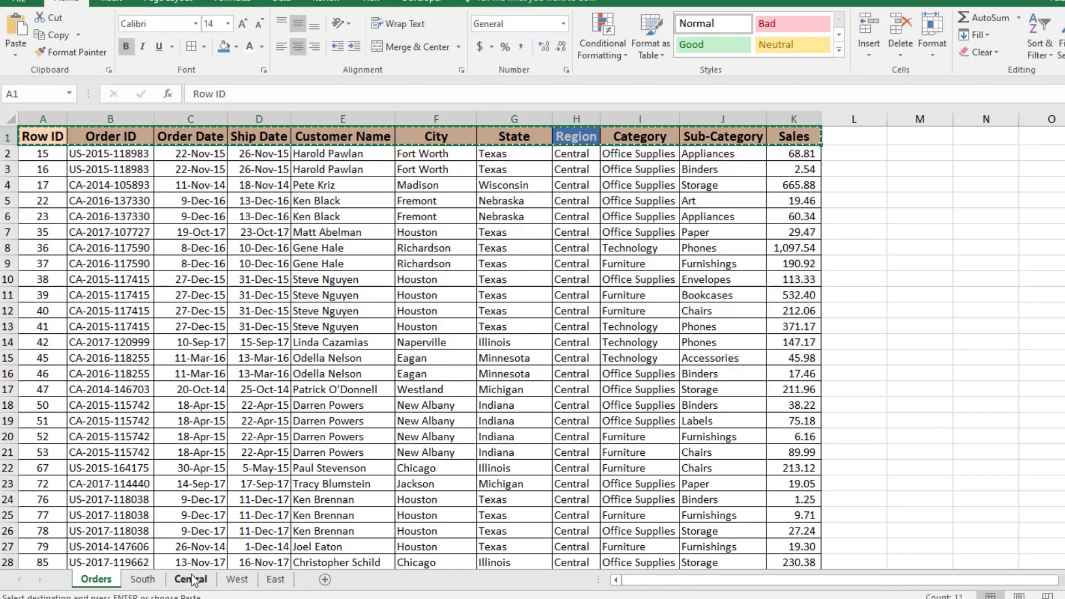
Step: Group the South, Central, West and East sheets and paste the header row into A1, keeping source formatting
left_click(140, 579)
left_click(208, 580, "ctrl")
left_click(254, 579, "ctrl")
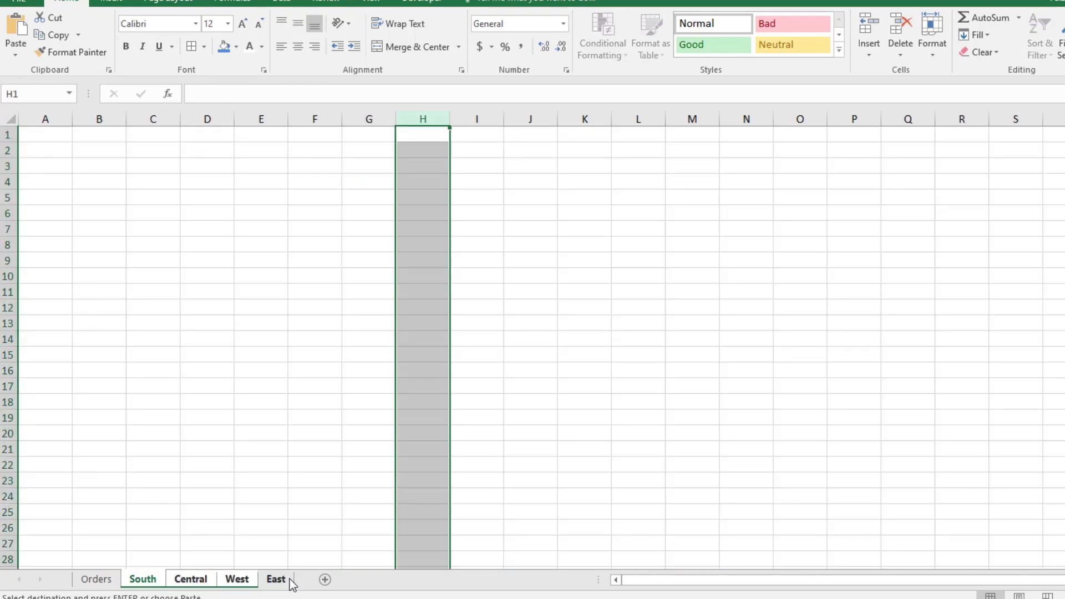
right_click(60, 134)
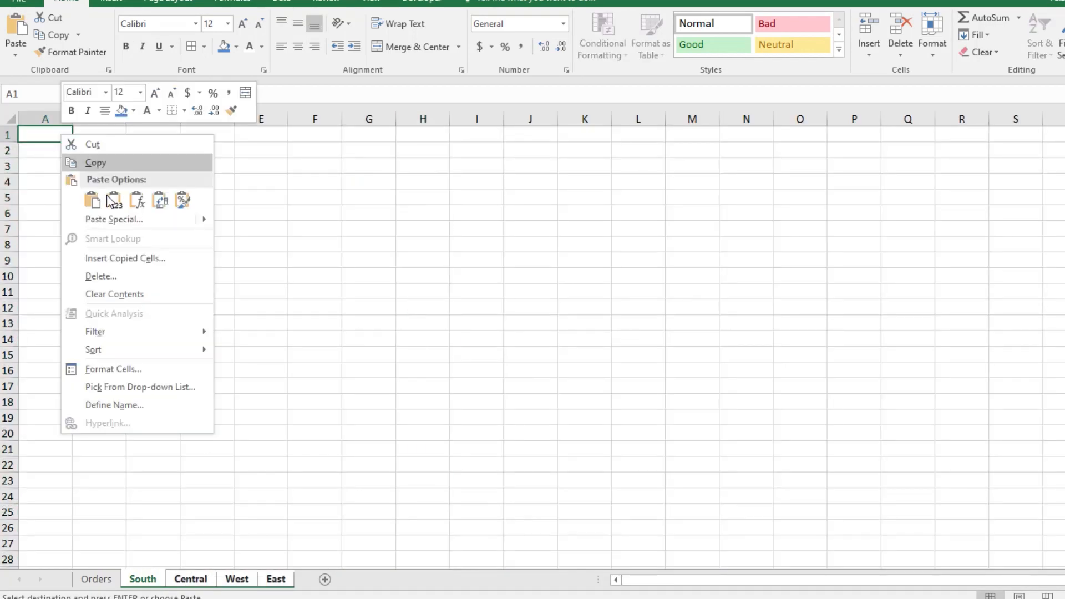
left_click(90, 199)
left_click(216, 289)
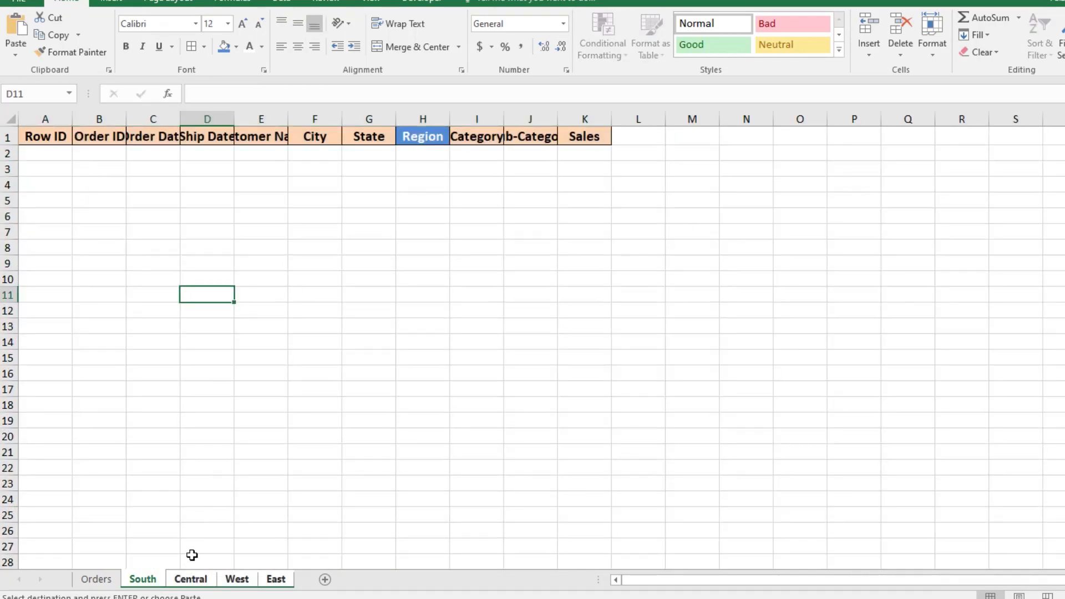
Step: Check the pasted header on the Central, East and South sheets individually
left_click(111, 579)
left_click(197, 582)
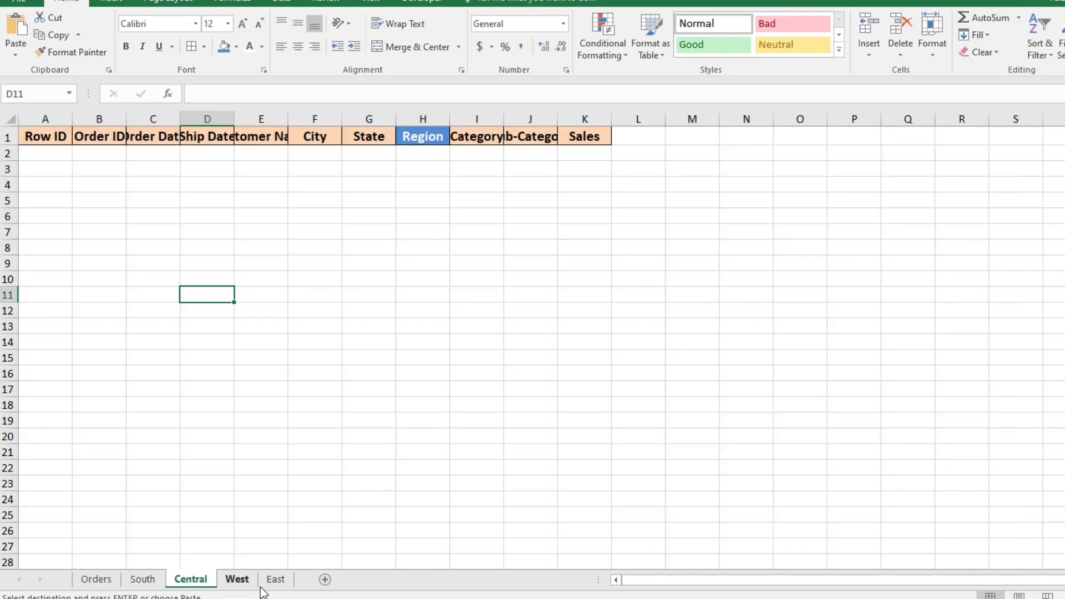
left_click(276, 579)
left_click(129, 582)
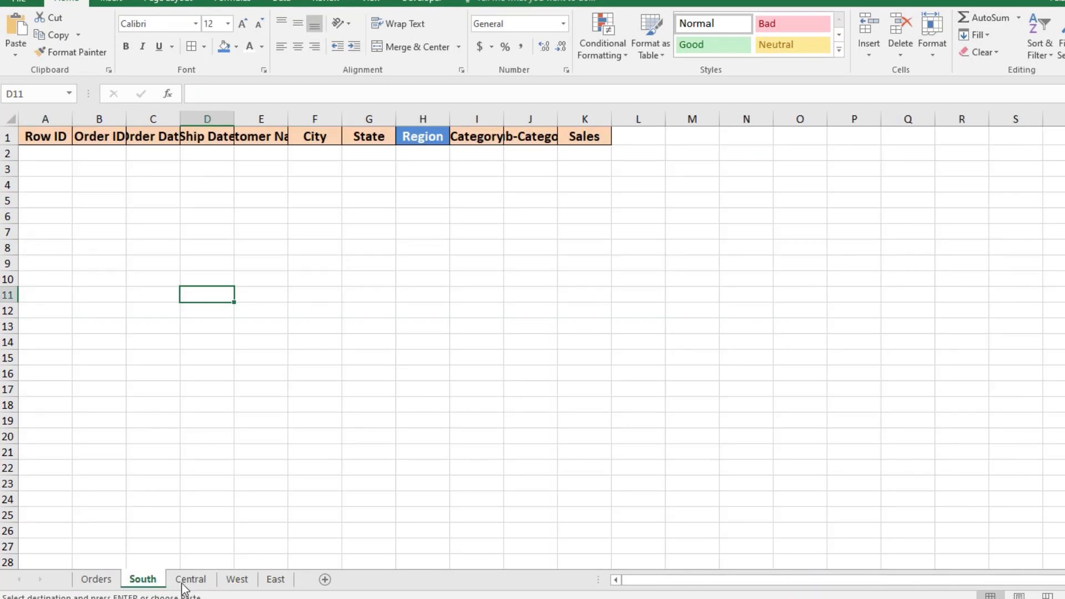
Step: Group the four region sheets again and autofit all column widths to the headers
left_click(190, 579, "ctrl")
left_click(237, 580, "ctrl")
left_click(276, 580, "ctrl")
left_click(14, 119)
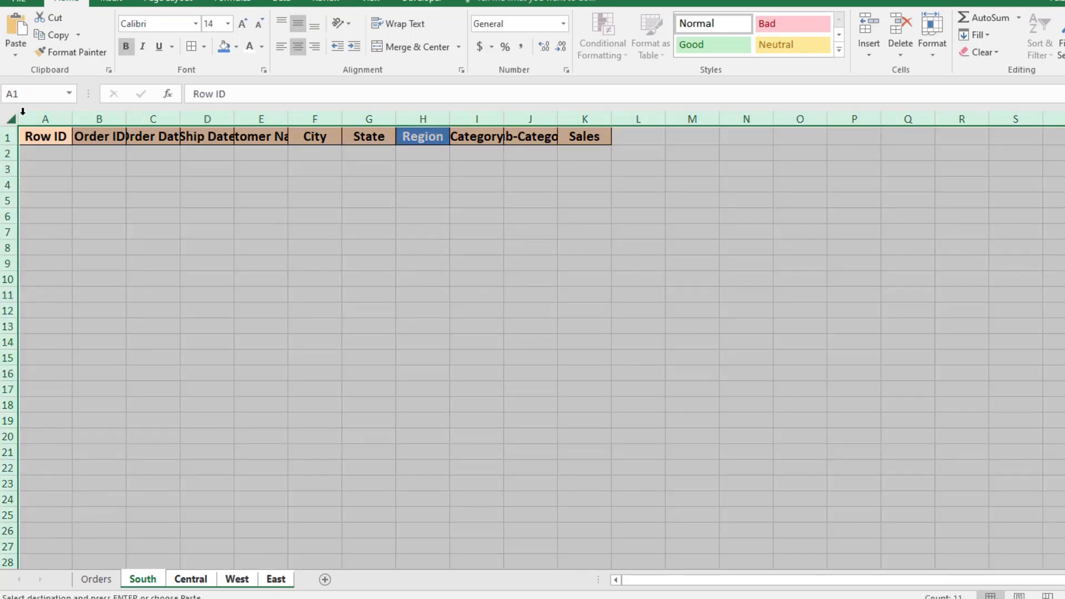
double_click(72, 119)
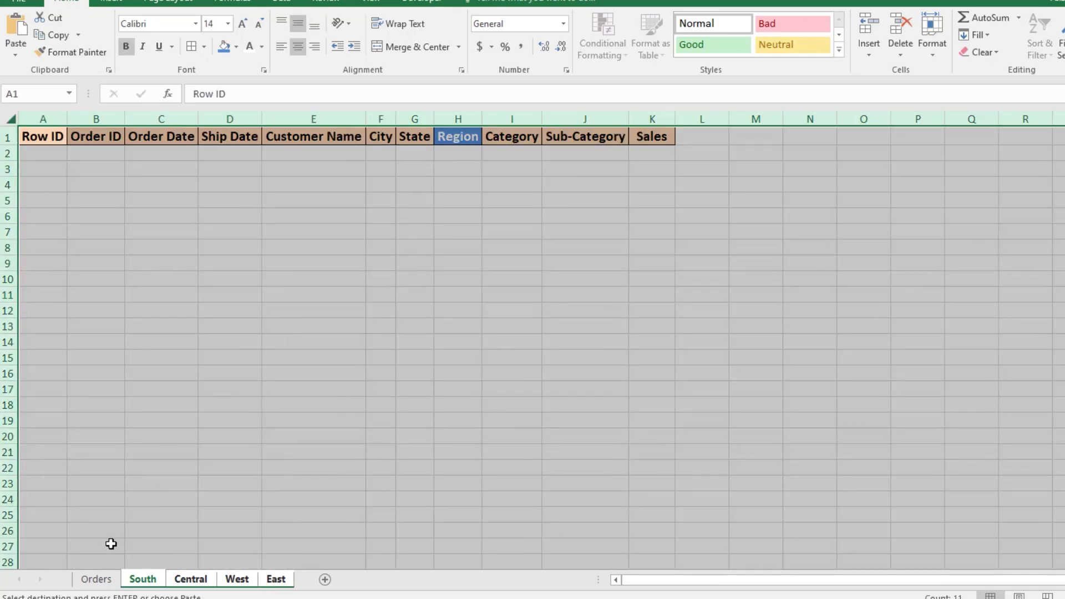
Step: Select the South, Central, West and East sheets together and delete them
left_click(100, 582)
left_click(278, 373)
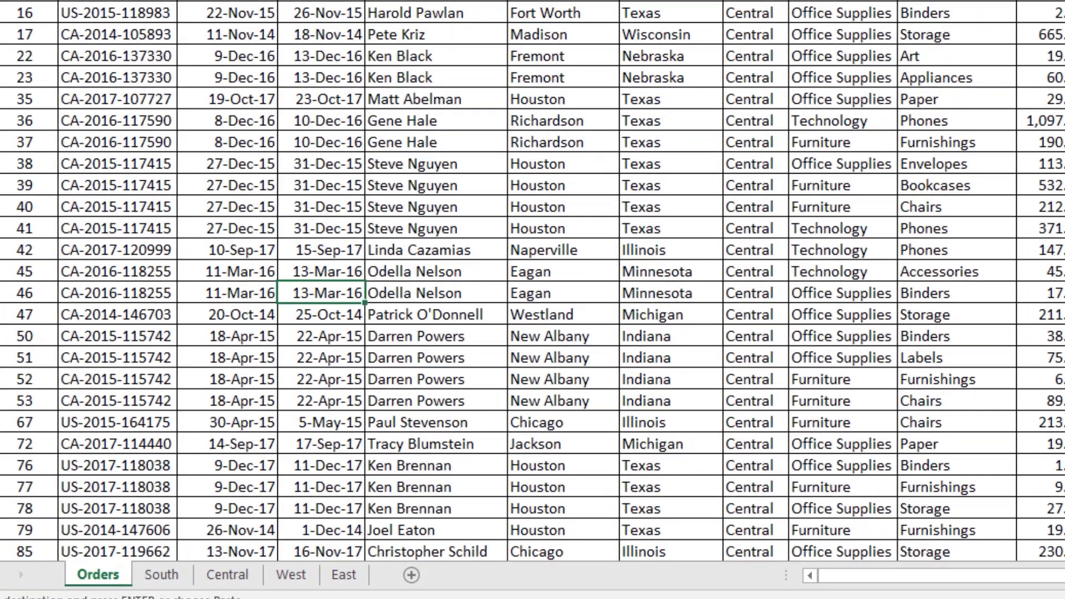
key("ctrl+Page_Down")
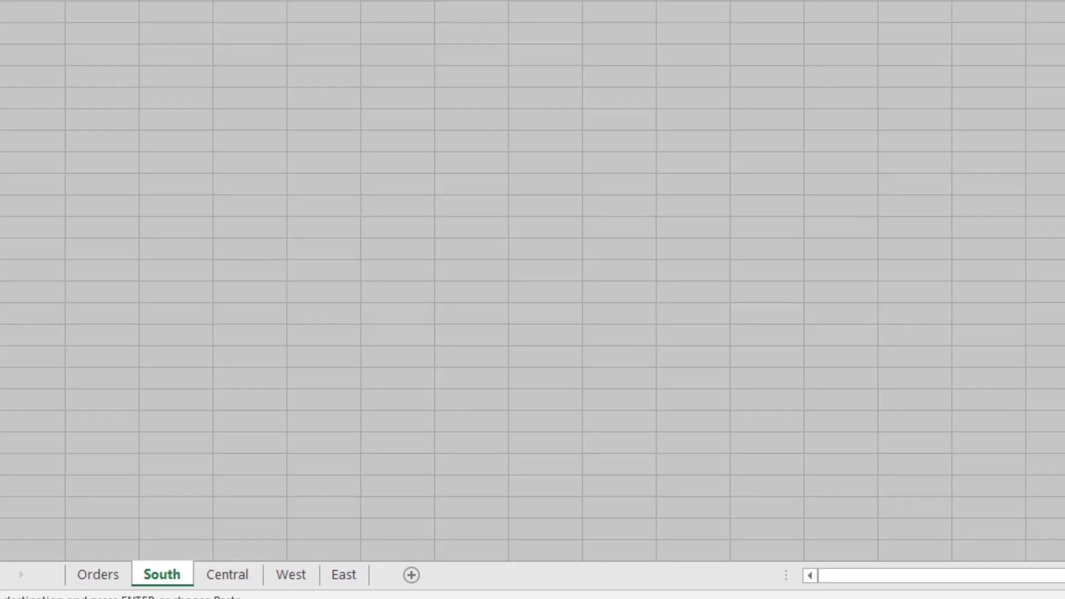
left_click(100, 577)
left_click(161, 577)
left_click(218, 577, "ctrl")
left_click(294, 577, "ctrl")
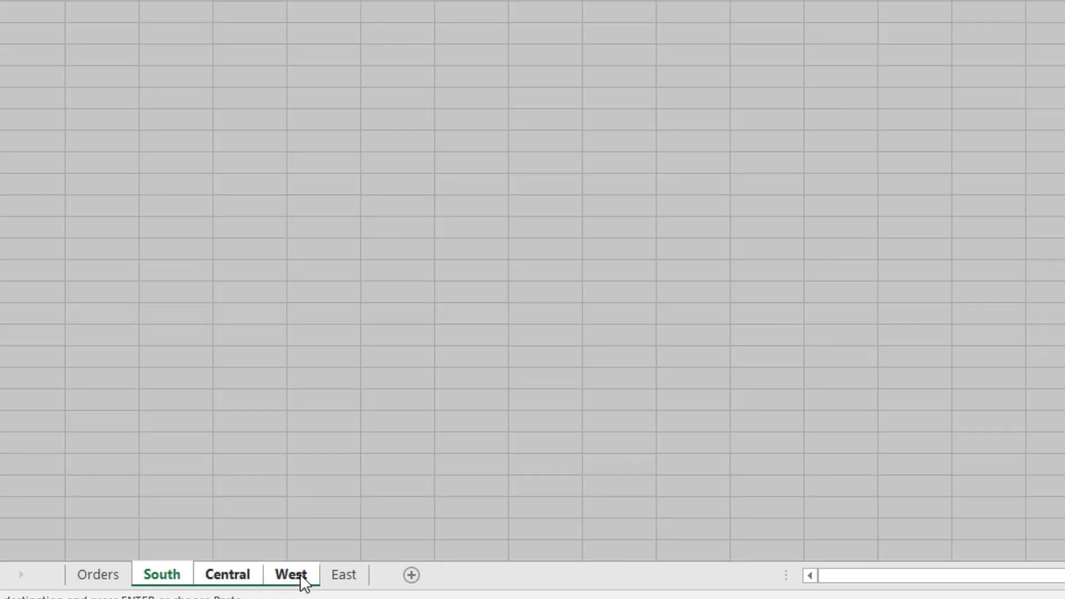
right_click(344, 574)
left_click(409, 336)
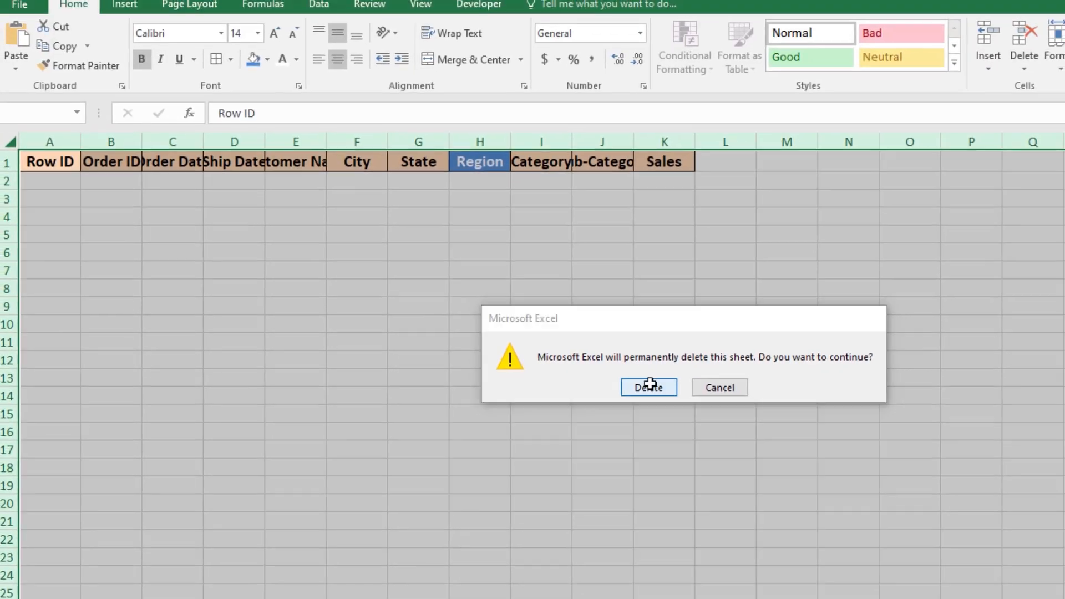
left_click(649, 386)
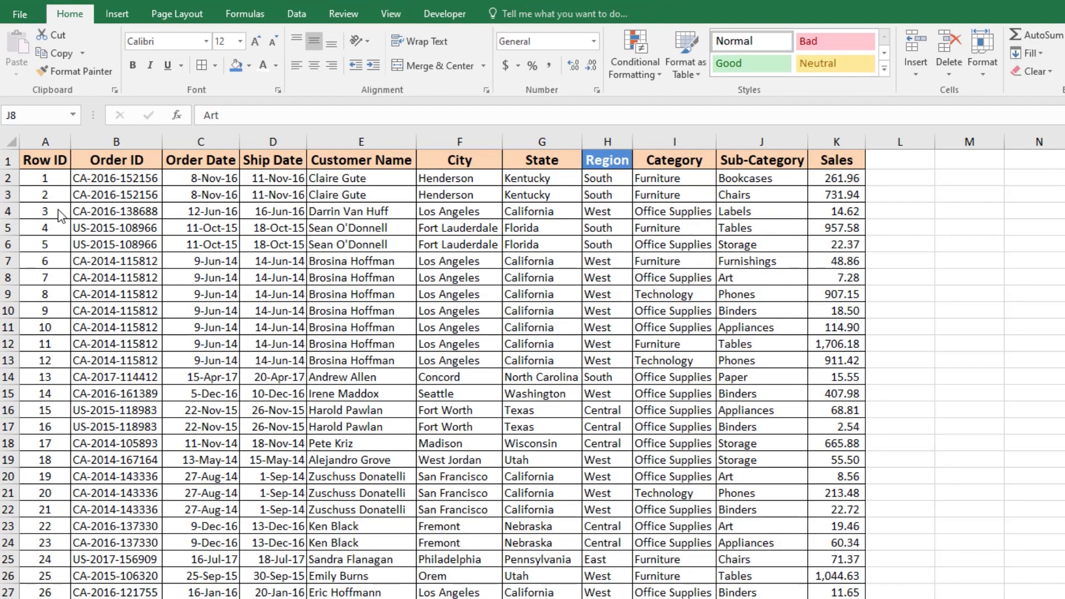
Step: Select the whole Orders data range from the header row down to the last record
left_click(47, 174)
key("ctrl+shift+Right")
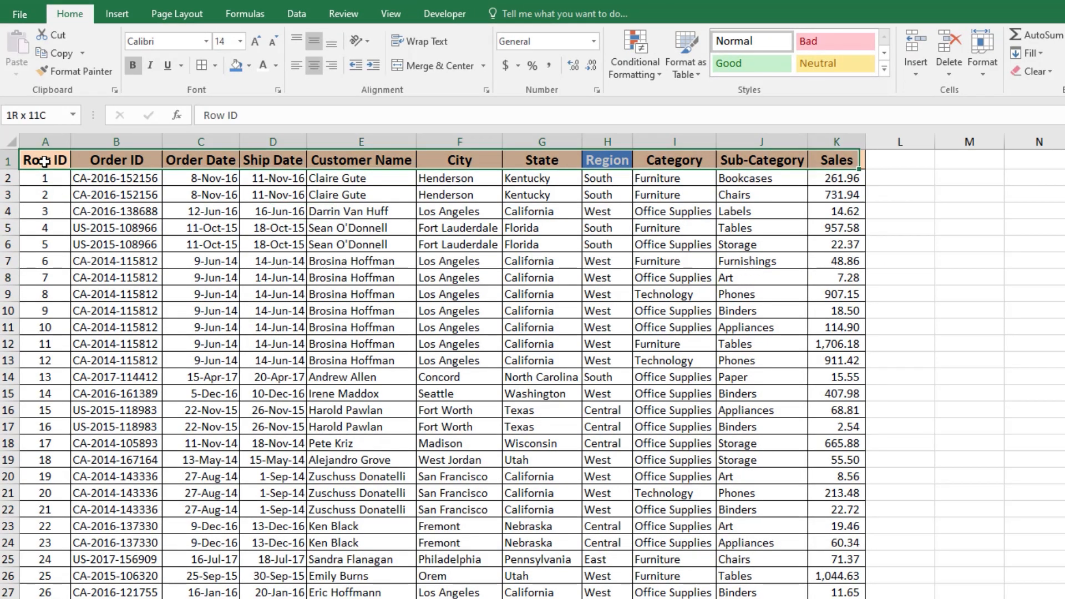
key("ctrl+shift+Down")
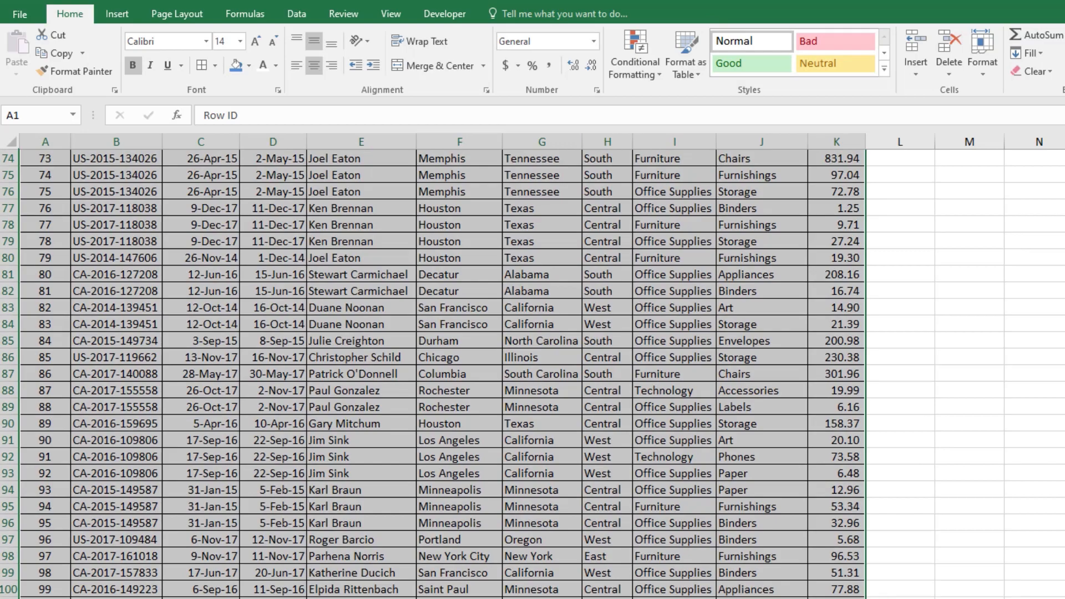
key("alt+a")
key("s")
key("s")
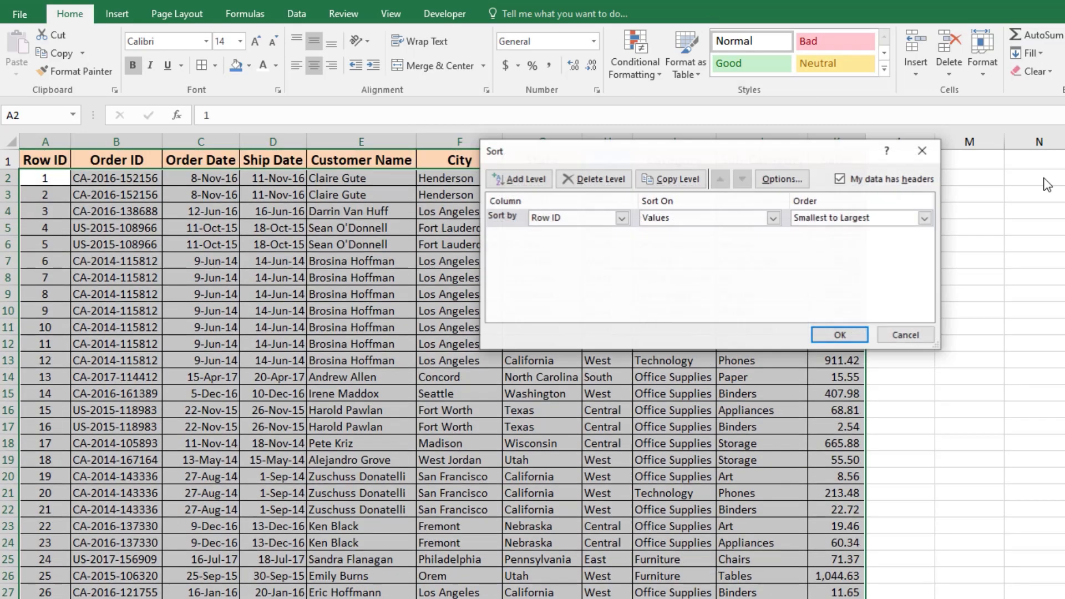
left_click(900, 336)
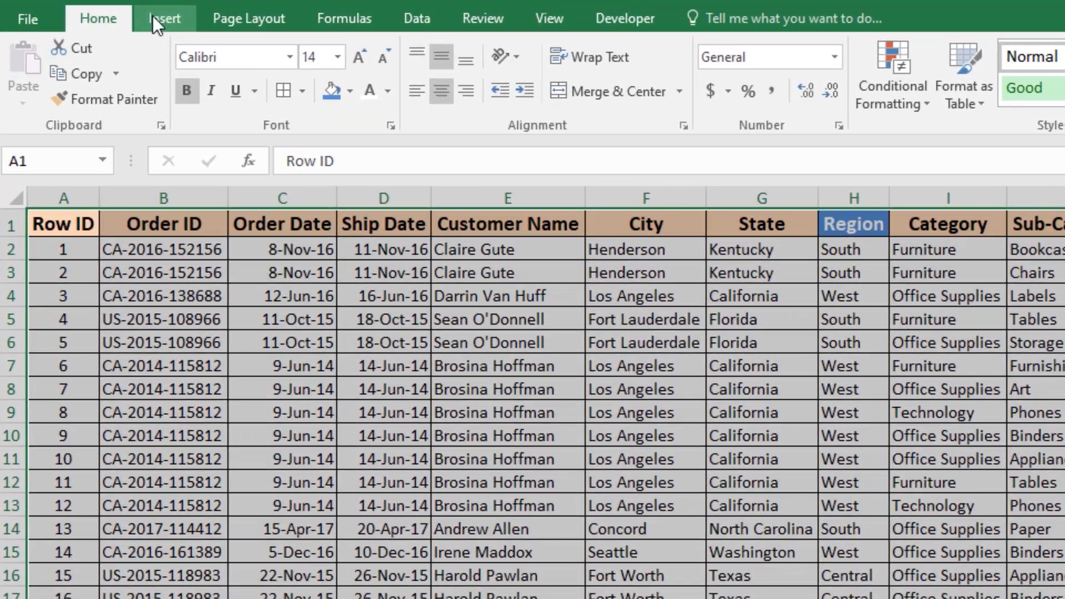
Step: Insert a PivotTable from the selected range, placing it on the existing Orders sheet at cell A104
left_click(152, 16)
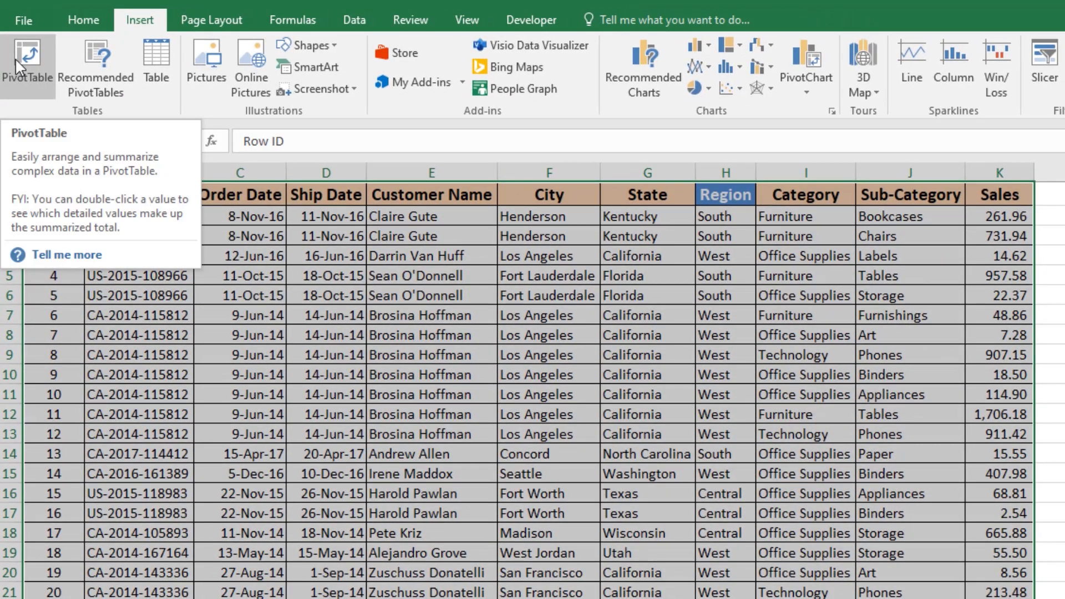
left_click(15, 58)
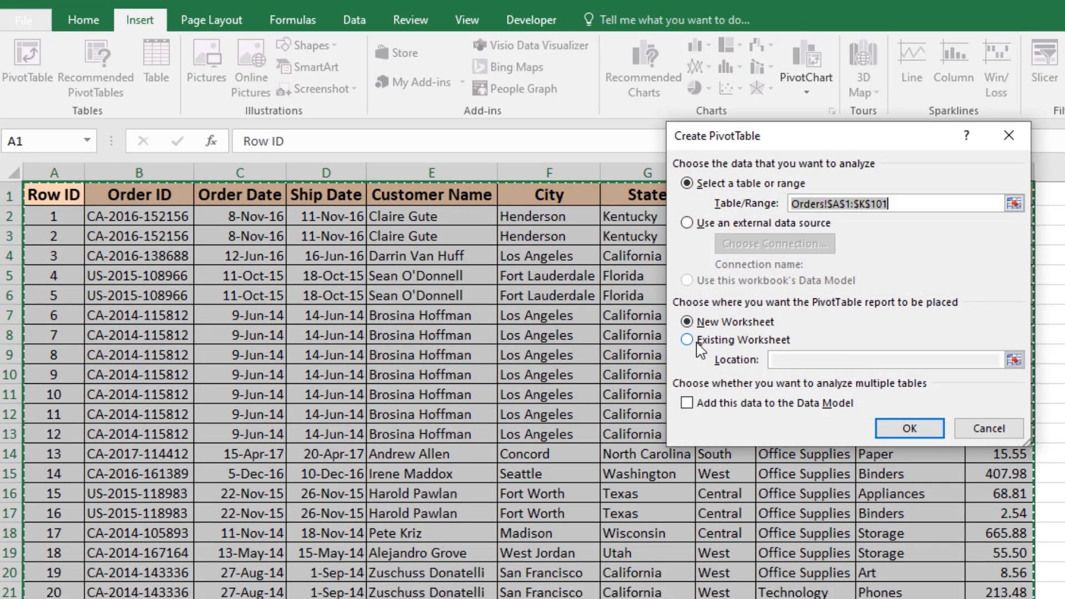
left_click(688, 340)
scroll(318, 459, "down", 17)
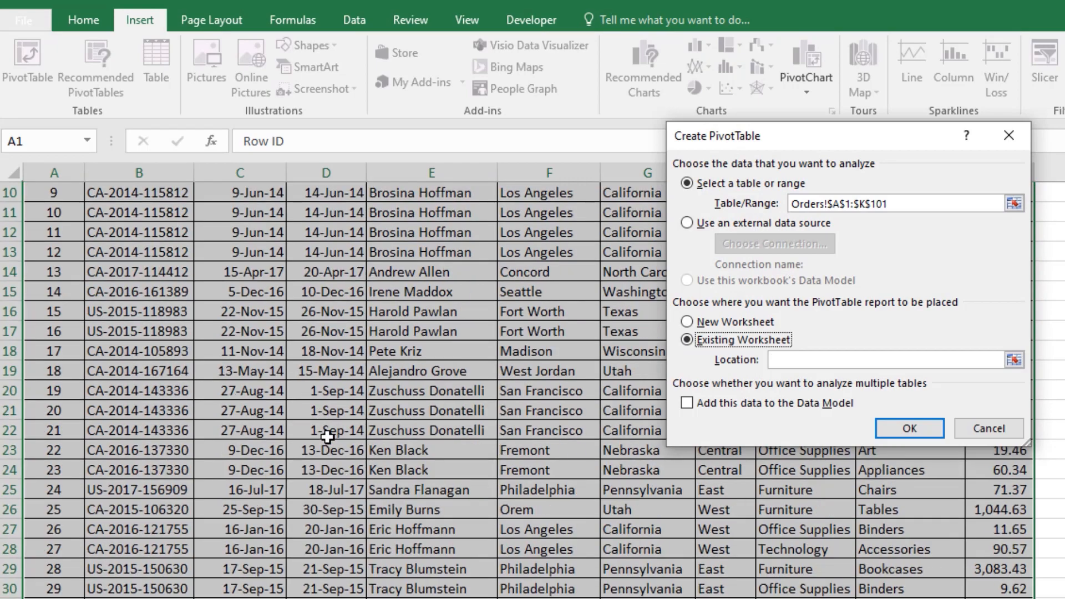
scroll(318, 459, "down", 12)
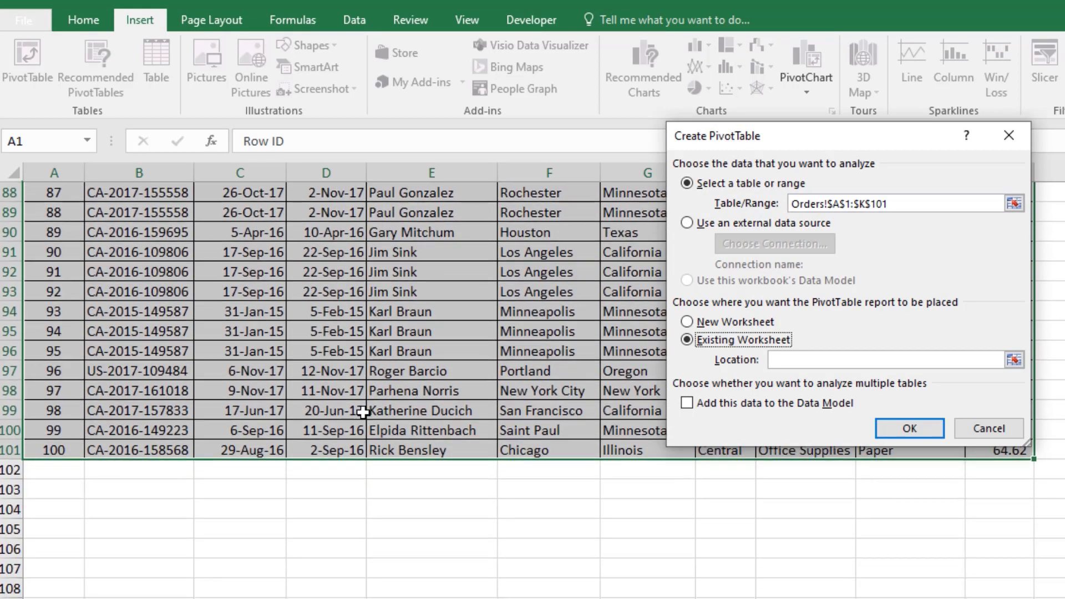
scroll(98, 466, "up", 13)
scroll(91, 468, "down", 13)
left_click(44, 514)
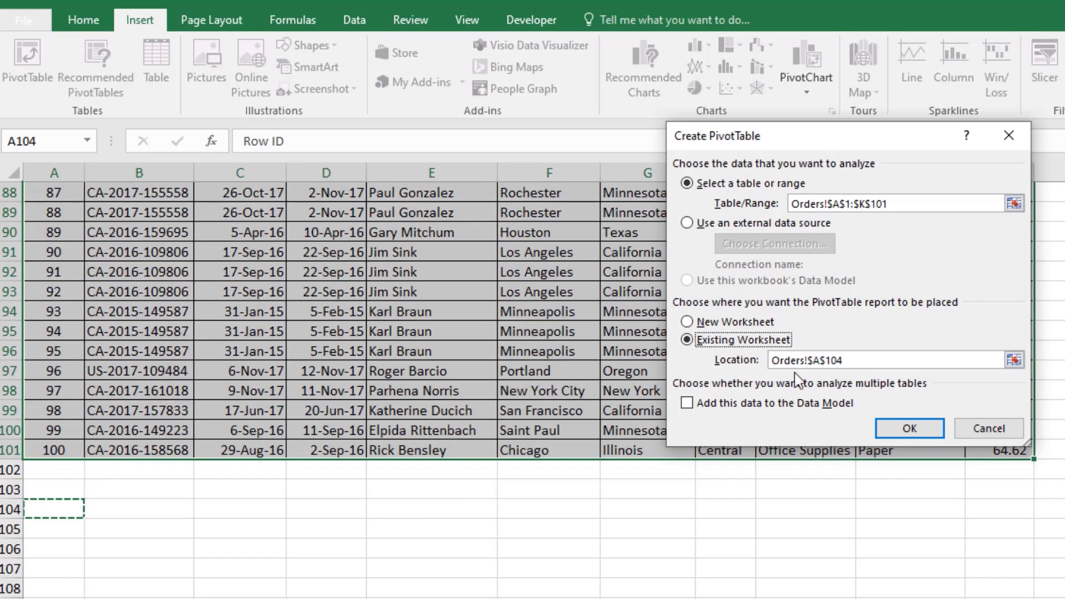
left_click(1015, 361)
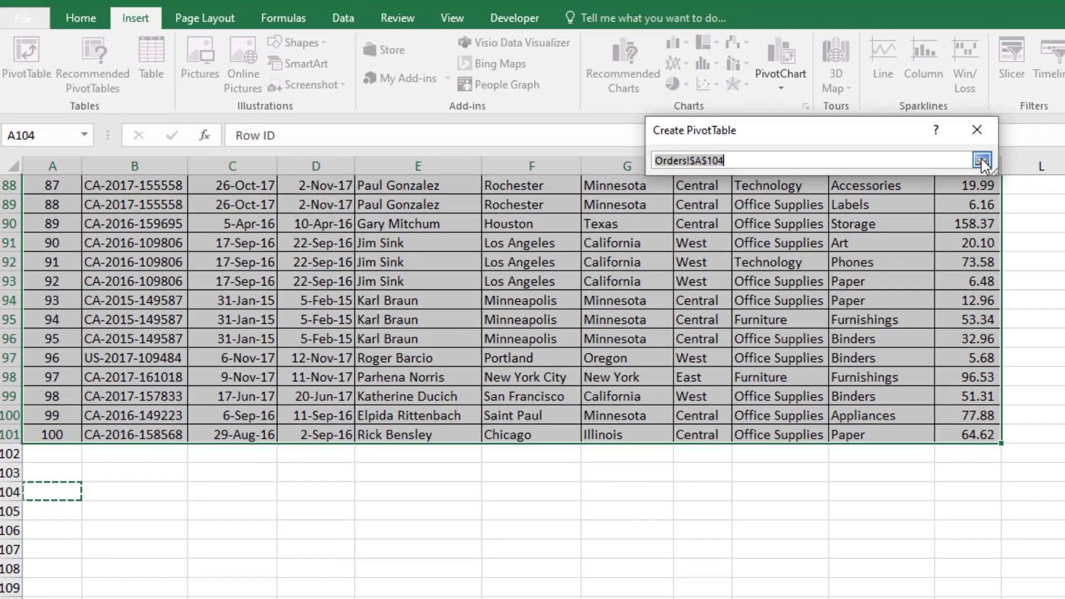
left_click(1014, 167)
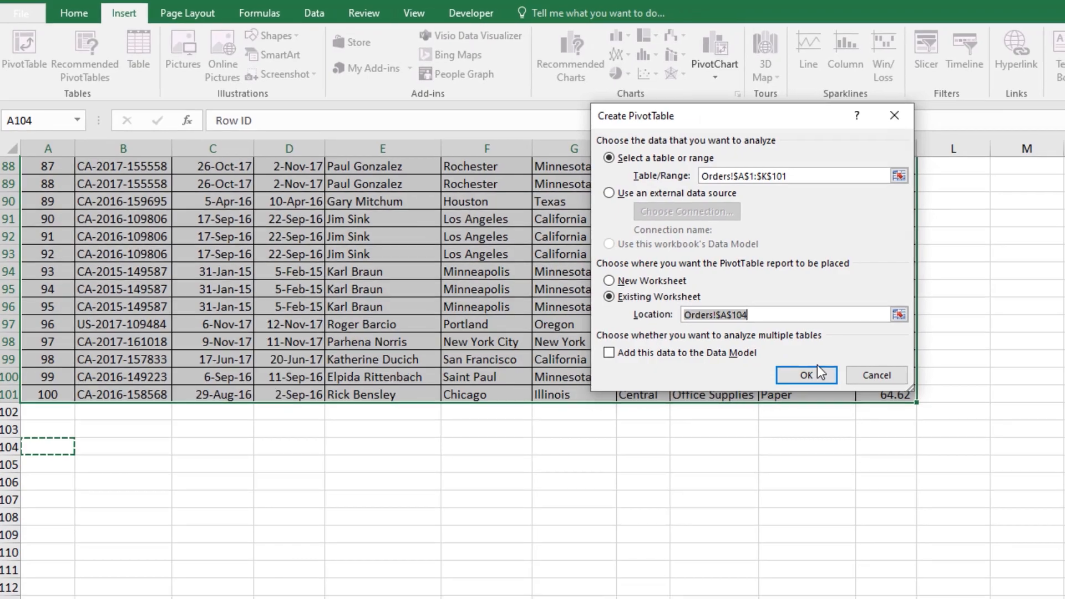
left_click(807, 364)
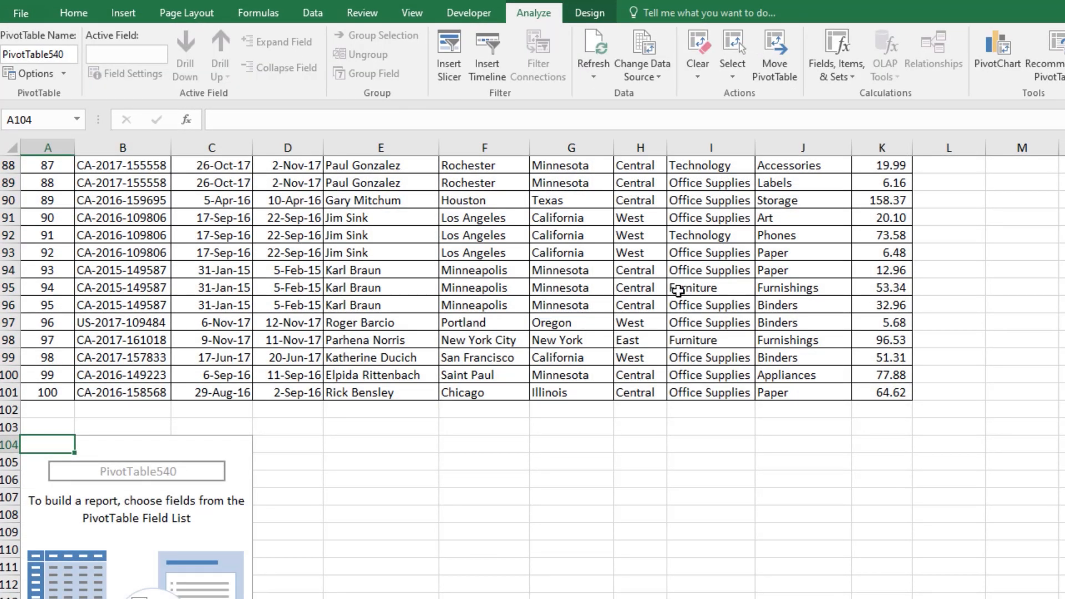
Step: Freeze the header row of the Orders sheet
left_click(48, 303)
key("ctrl+Home")
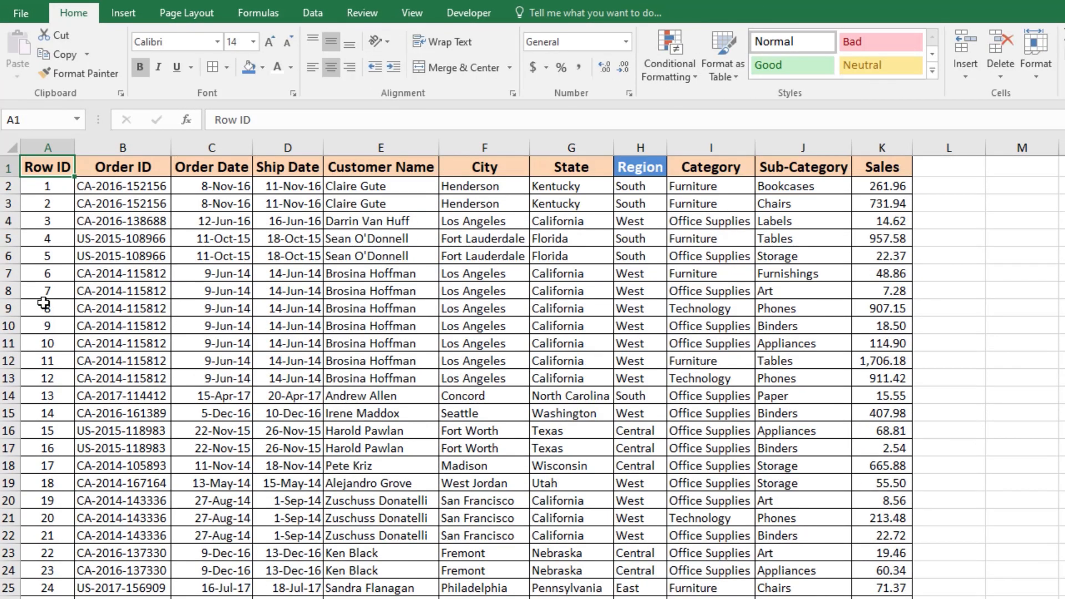
left_click(8, 185)
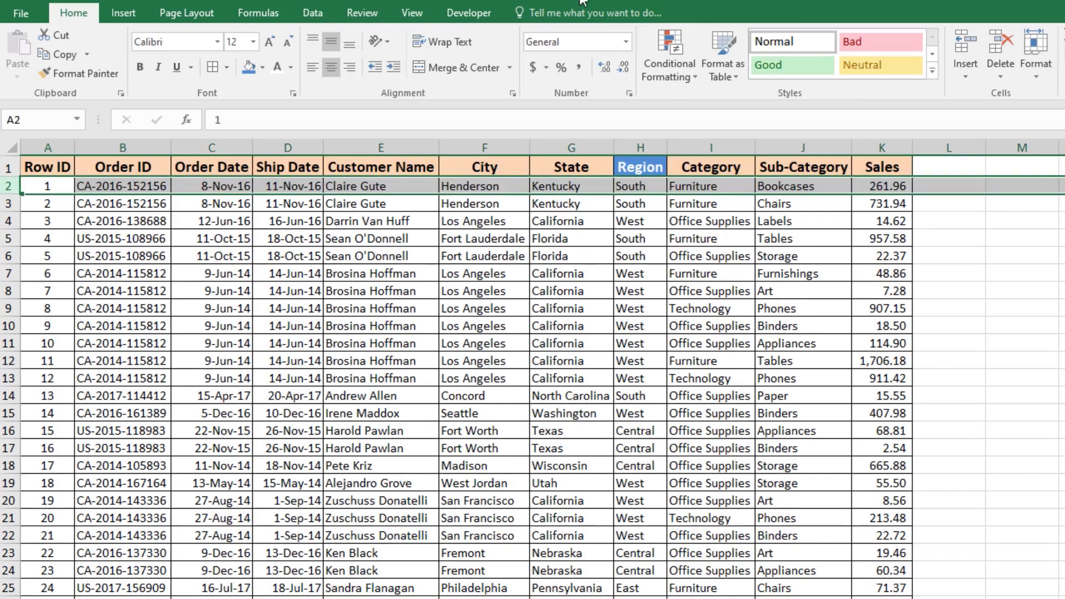
left_click(411, 13)
left_click(536, 75)
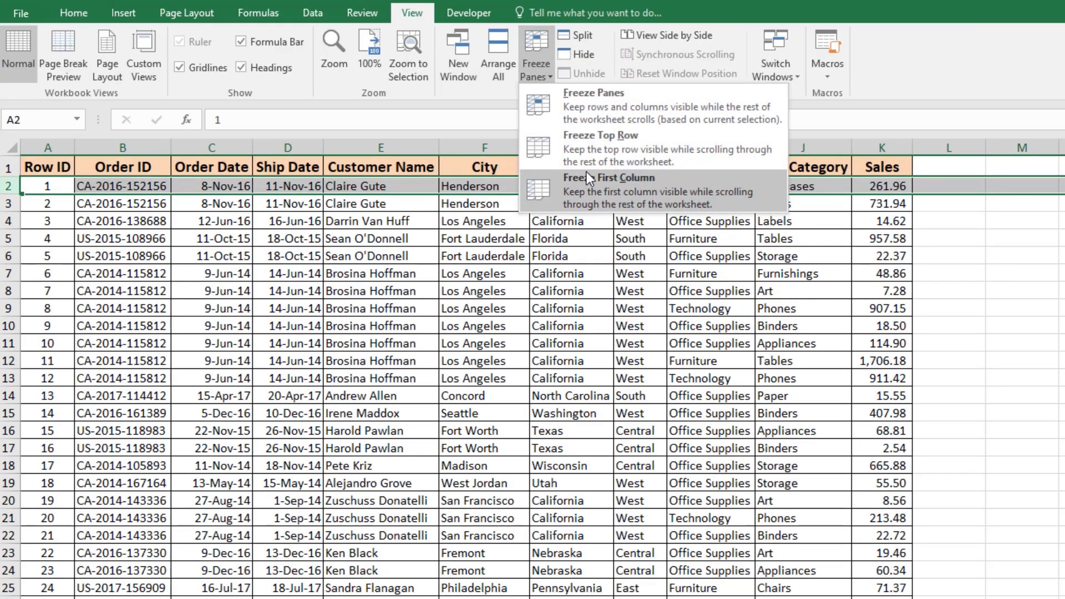
left_click(600, 153)
Step: Switch the PivotTable to the classic PivotTable layout in its display options
left_click(8, 344)
key("ctrl+Down")
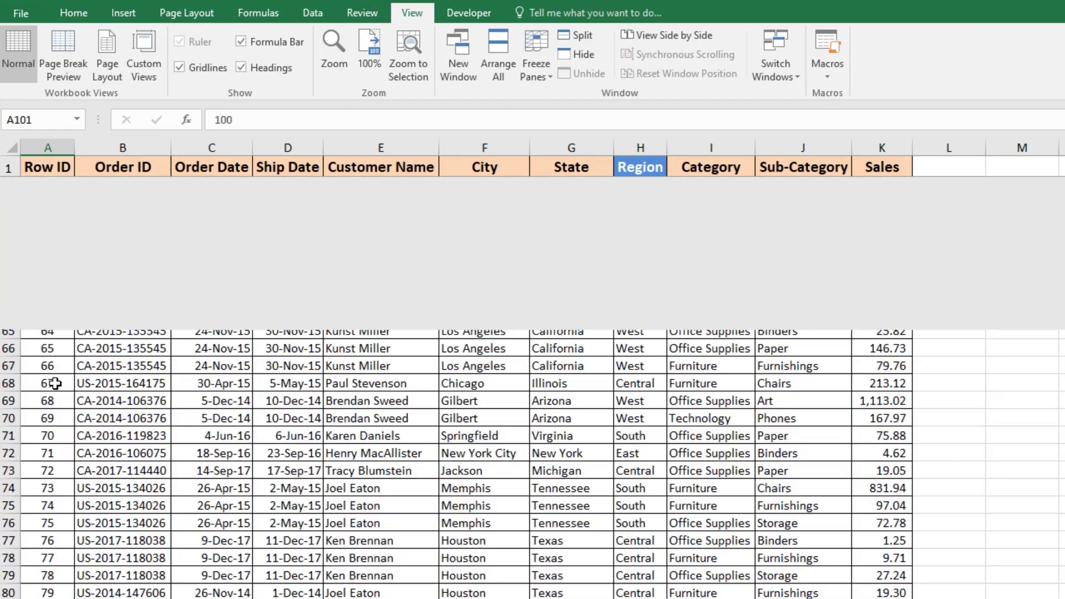
scroll(131, 502, "down", 4)
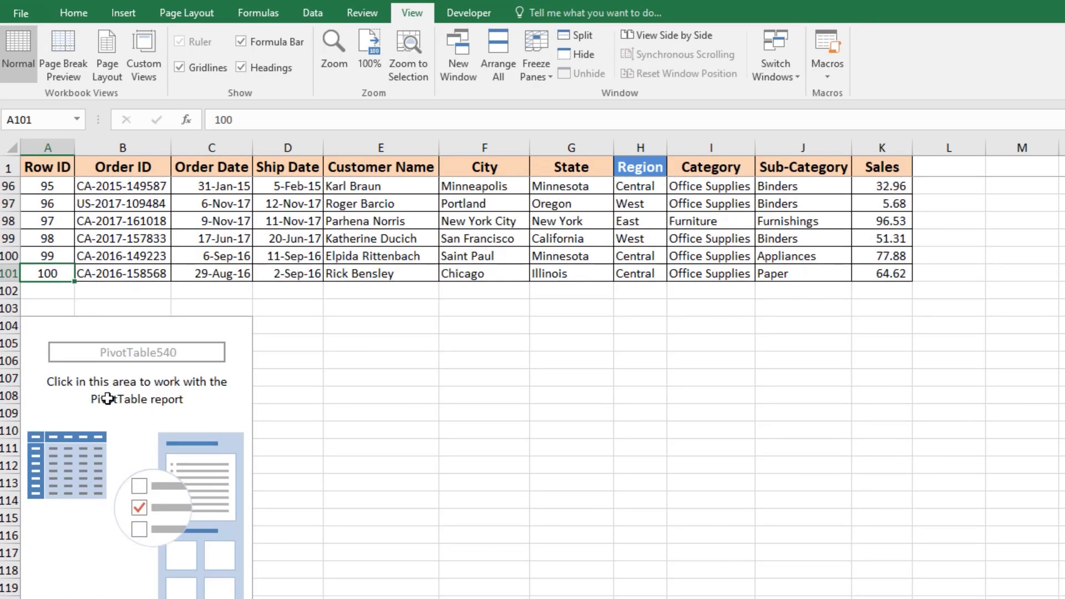
left_click(134, 351)
right_click(135, 312)
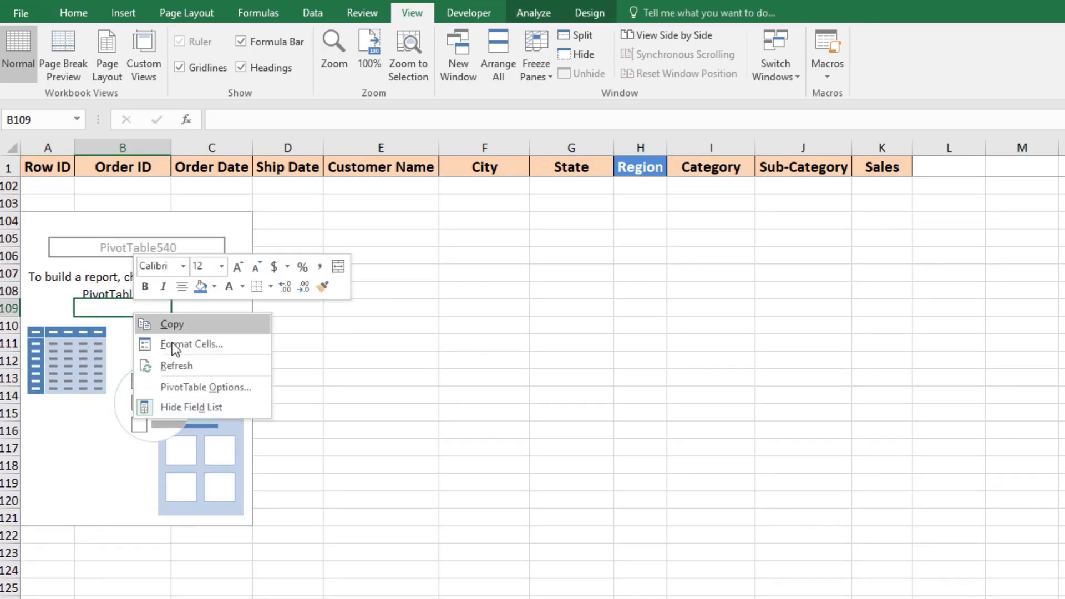
left_click(217, 388)
left_click(223, 249)
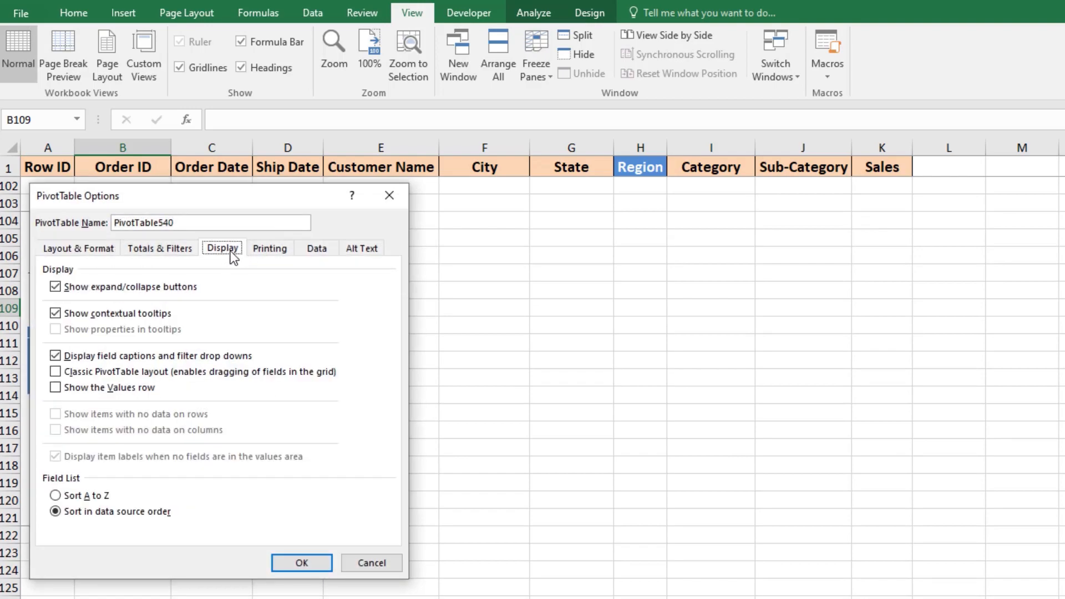
left_click(142, 371)
left_click(302, 562)
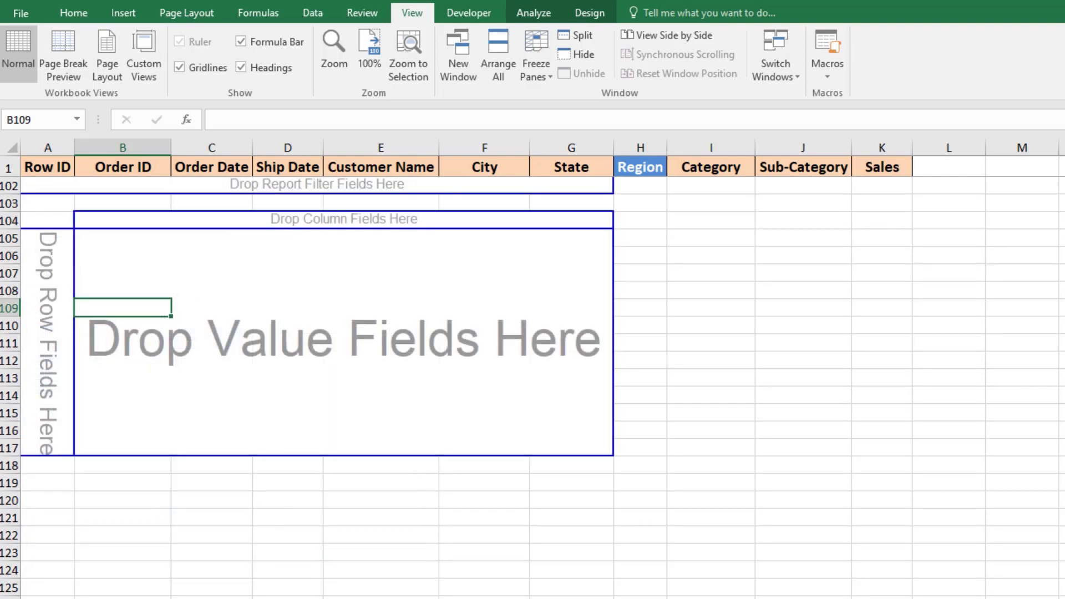
Step: Open the PivotTable field list and place Region in the report filter area
left_click(643, 172)
scroll(646, 205, "up", 1)
left_click(521, 345)
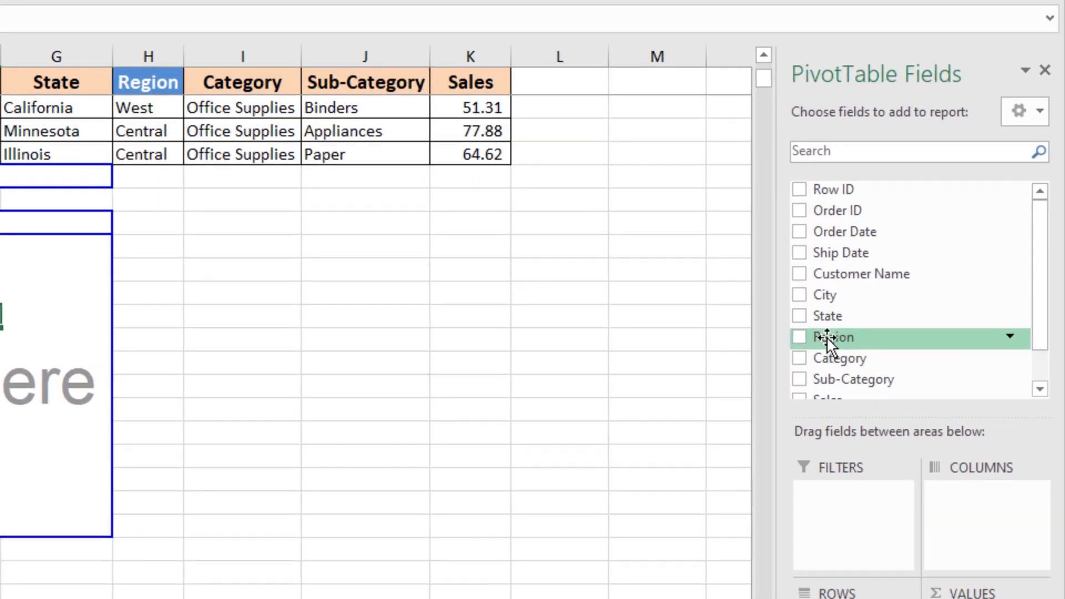
left_click_drag(830, 340, 853, 524)
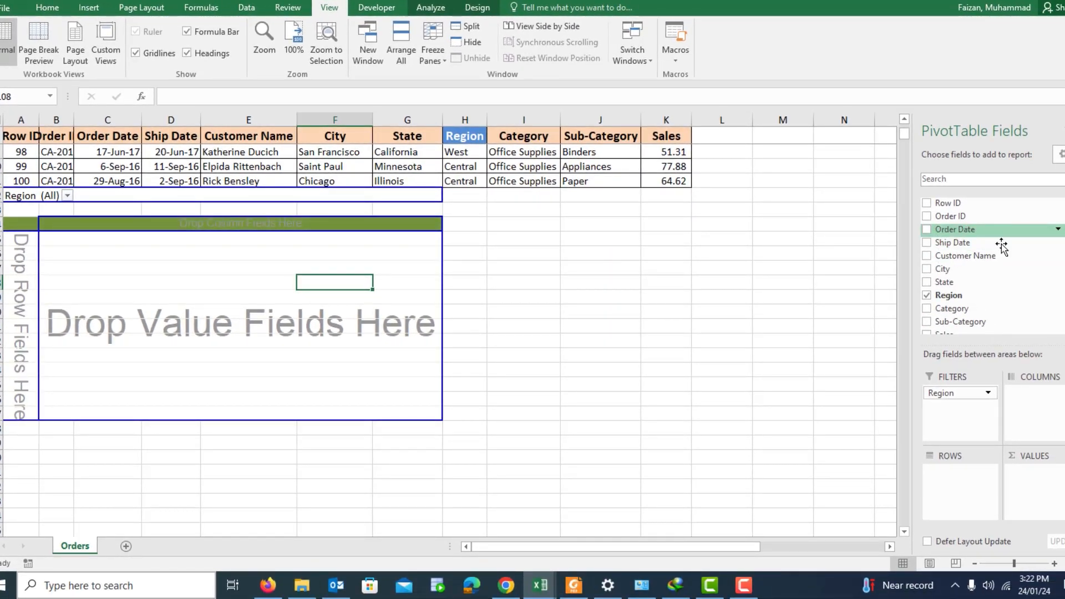
Step: Add Row ID, Order ID and Order Date to the PivotTable rows
left_click_drag(947, 203, 962, 482)
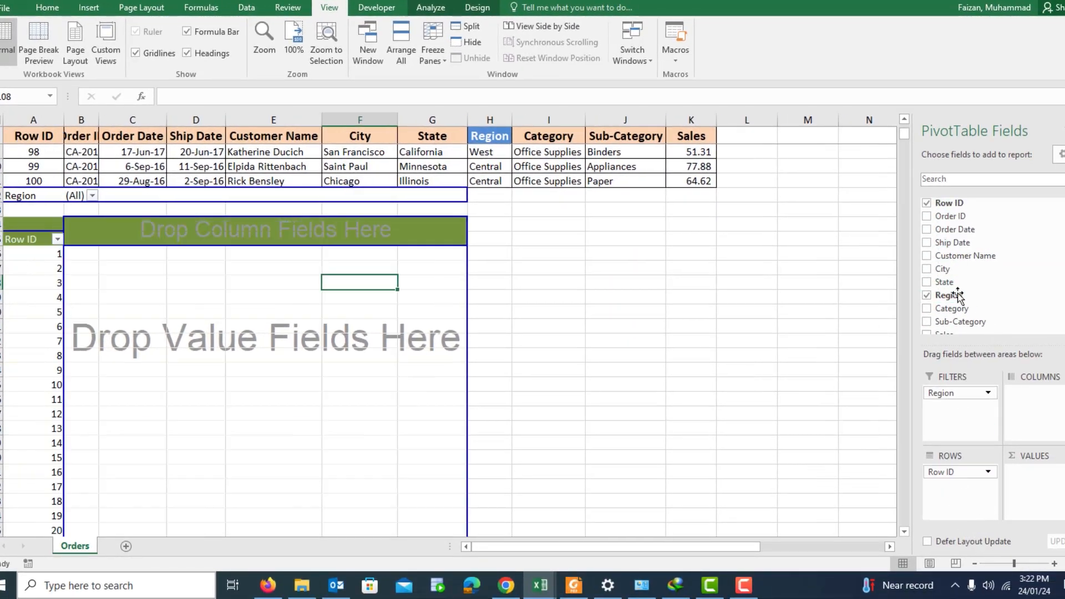
left_click_drag(951, 216, 962, 487)
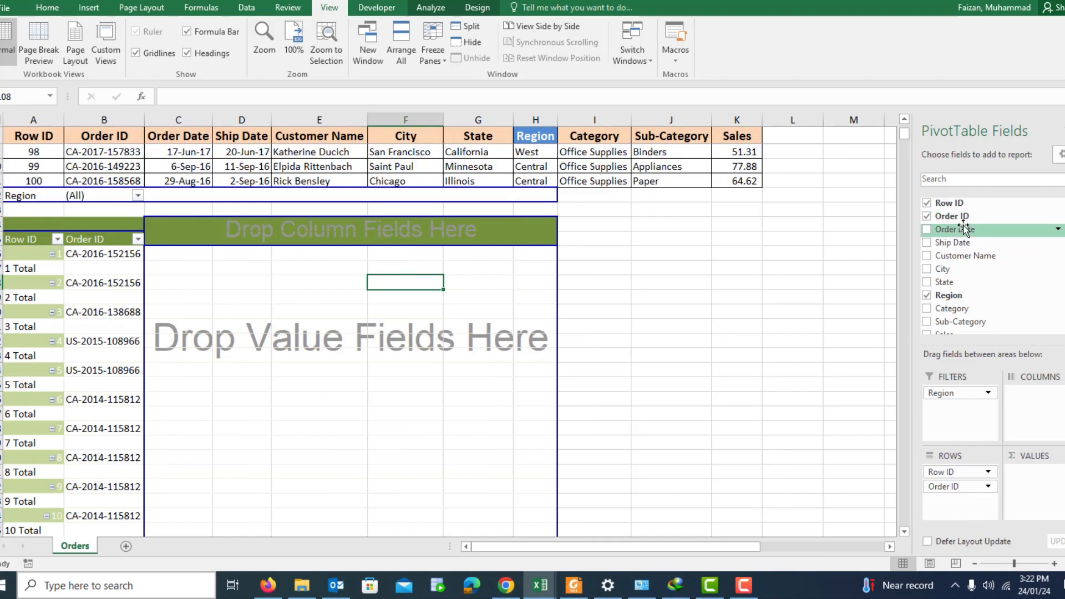
left_click_drag(964, 228, 965, 502)
Step: Turn off subtotals for the Row ID and Order ID row fields
right_click(83, 289)
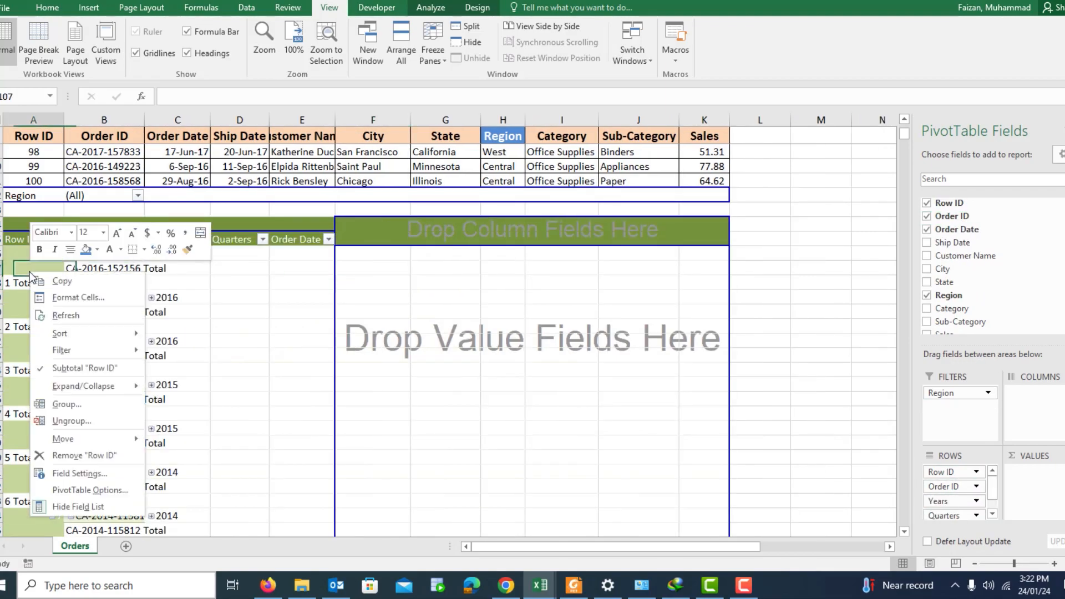
left_click(85, 371)
right_click(91, 281)
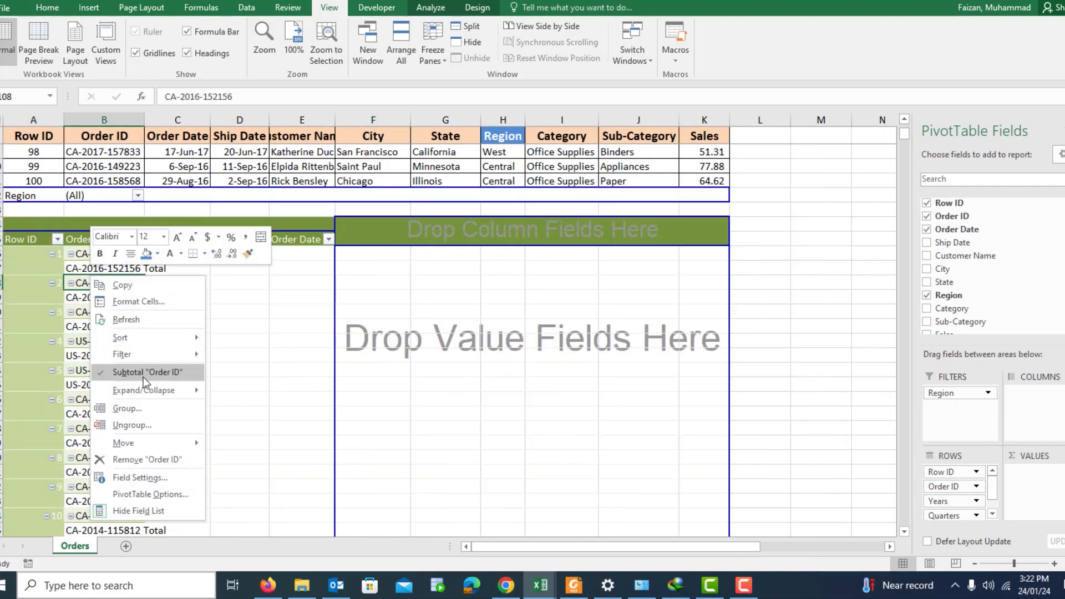
left_click(143, 376)
right_click(156, 273)
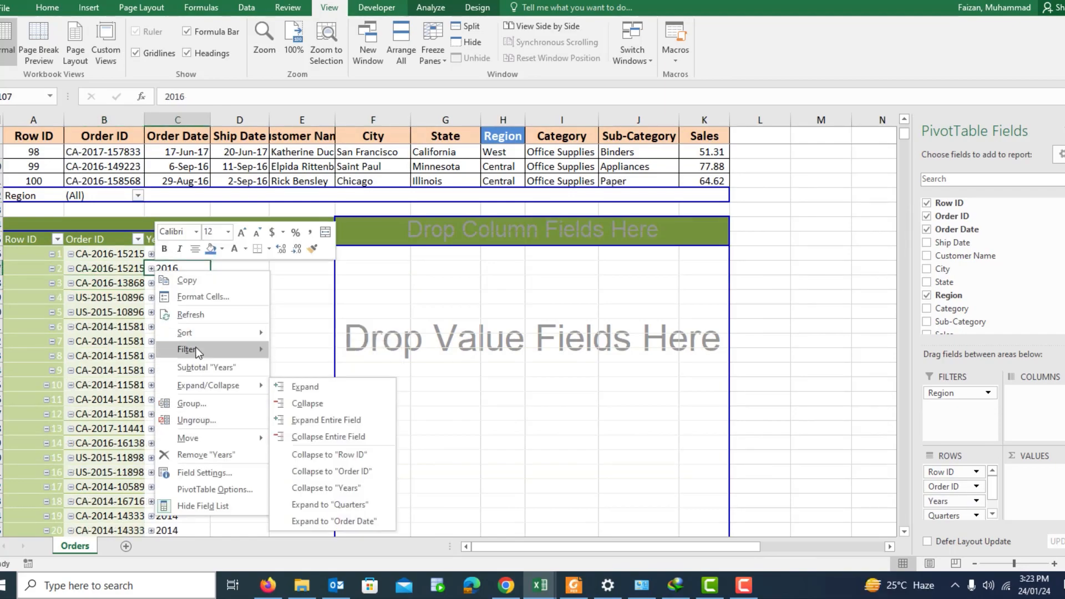
mouse_move(195, 349)
key("Escape")
key("Escape")
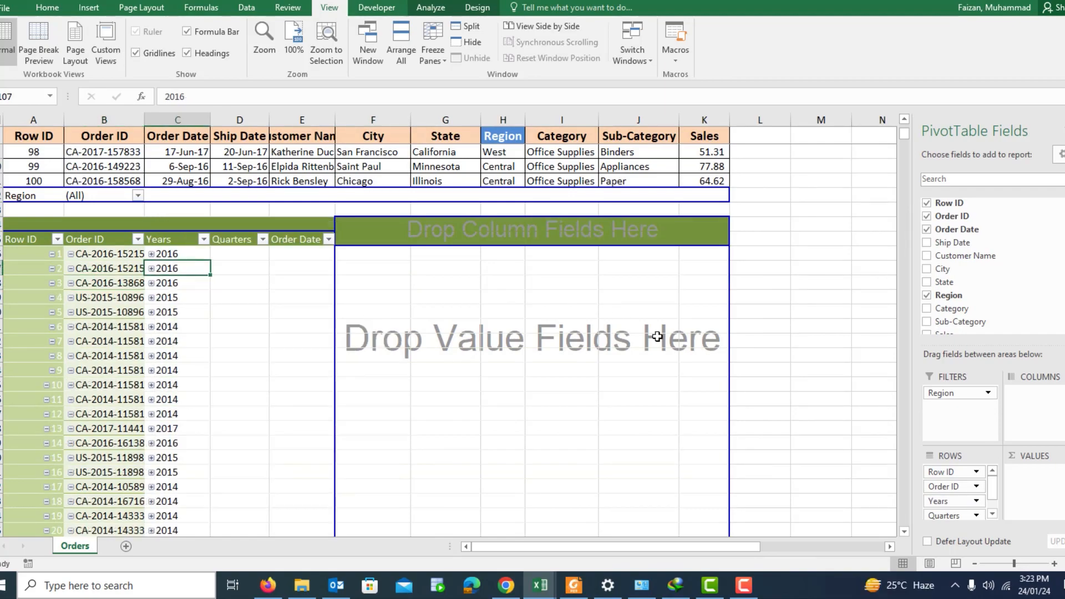
Step: Ungroup the Order Date years, add Ship Date to the rows and ungroup its years as well
right_click(180, 268)
left_click(238, 418)
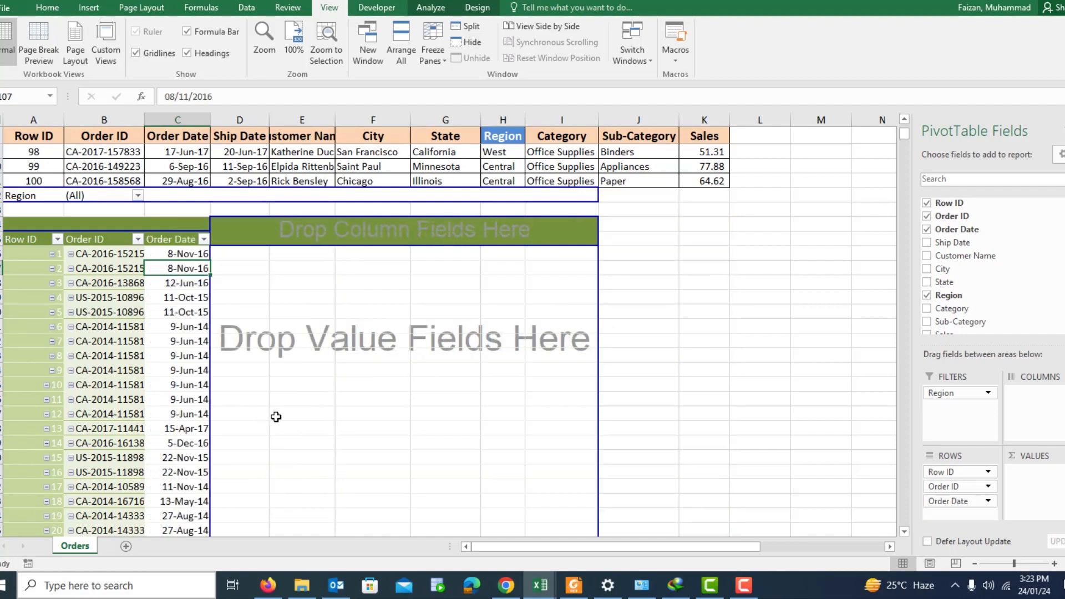
left_click_drag(970, 430, 963, 510)
right_click(242, 255)
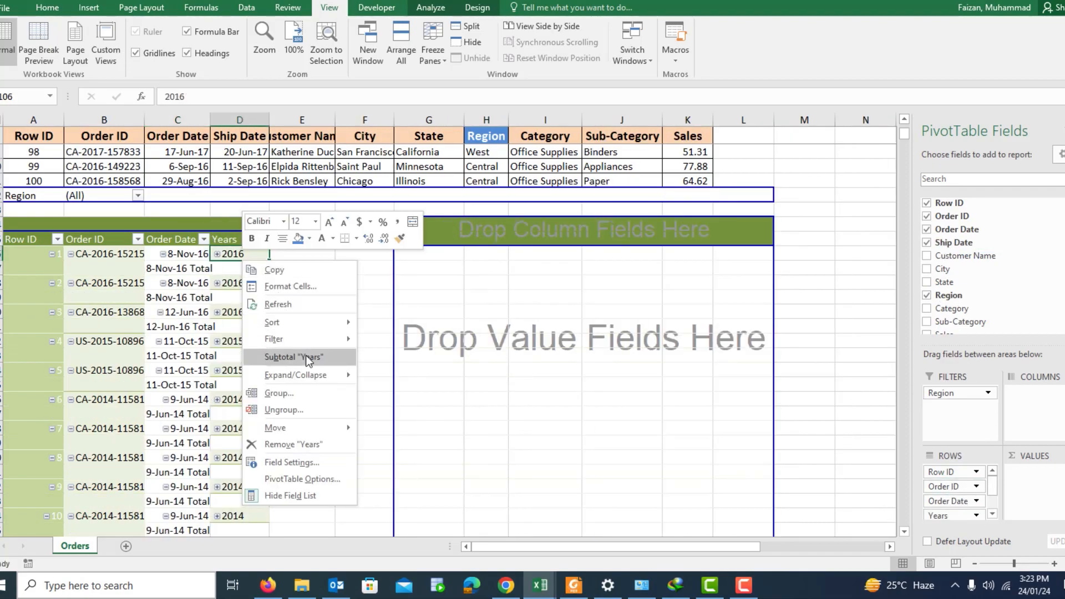
left_click(287, 410)
Step: Turn off subtotals for the Order Date and Ship Date row fields
right_click(184, 268)
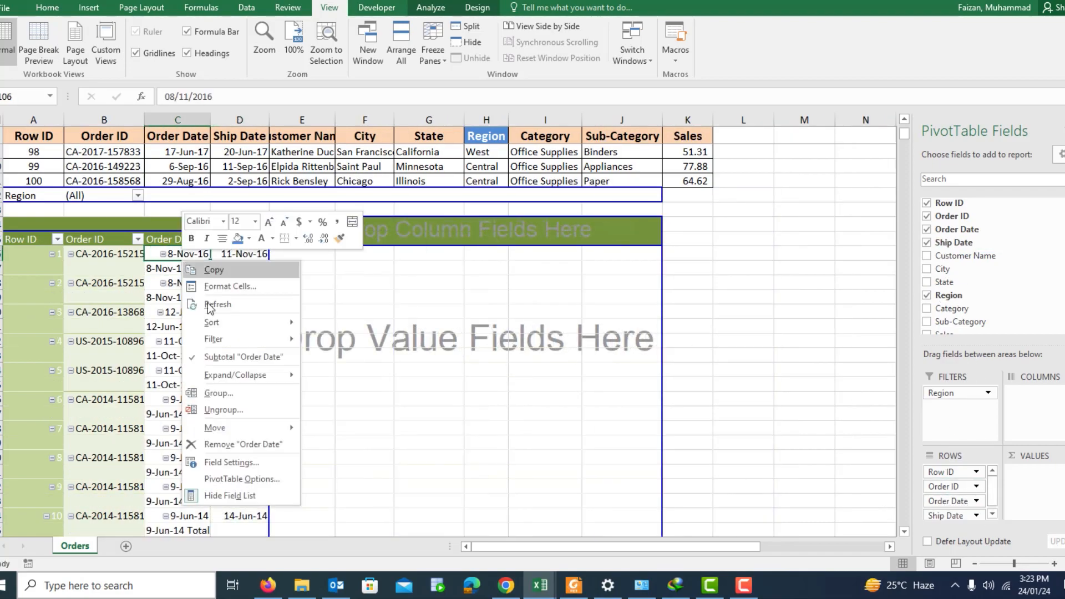
left_click(247, 365)
right_click(229, 270)
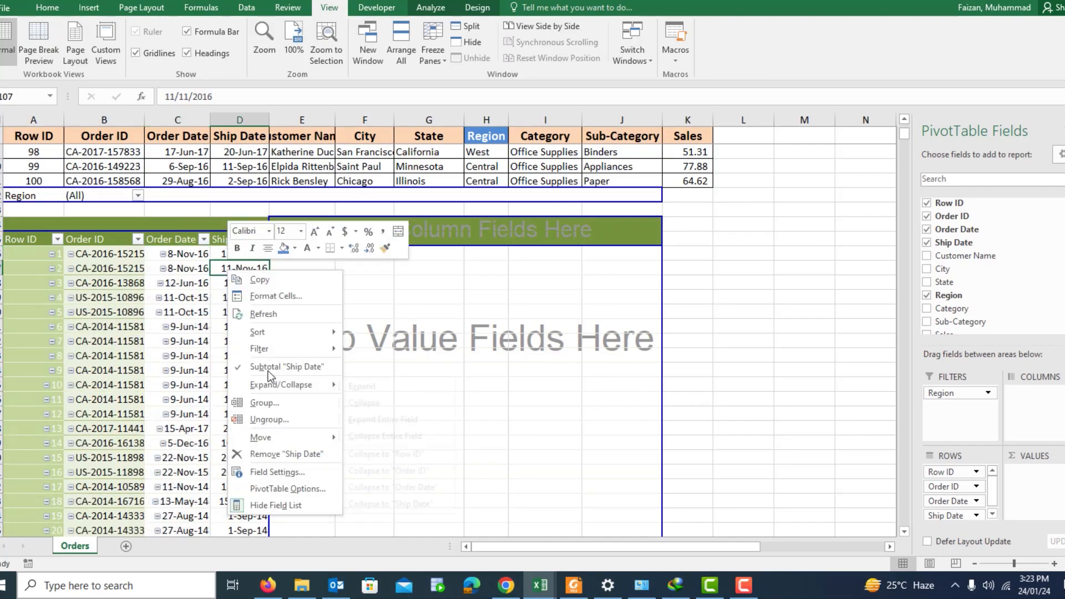
left_click(269, 371)
Step: Add Customer Name and City to the rows and turn off subtotals for both fields
left_click_drag(980, 254, 972, 530)
left_click_drag(950, 265, 972, 524)
right_click(315, 271)
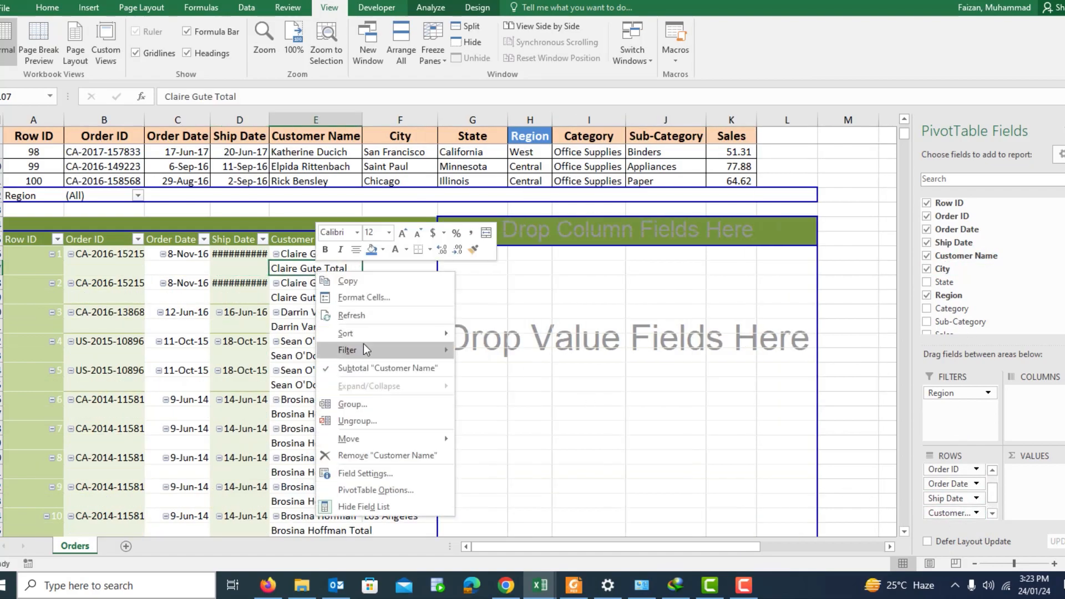
left_click(362, 371)
right_click(398, 284)
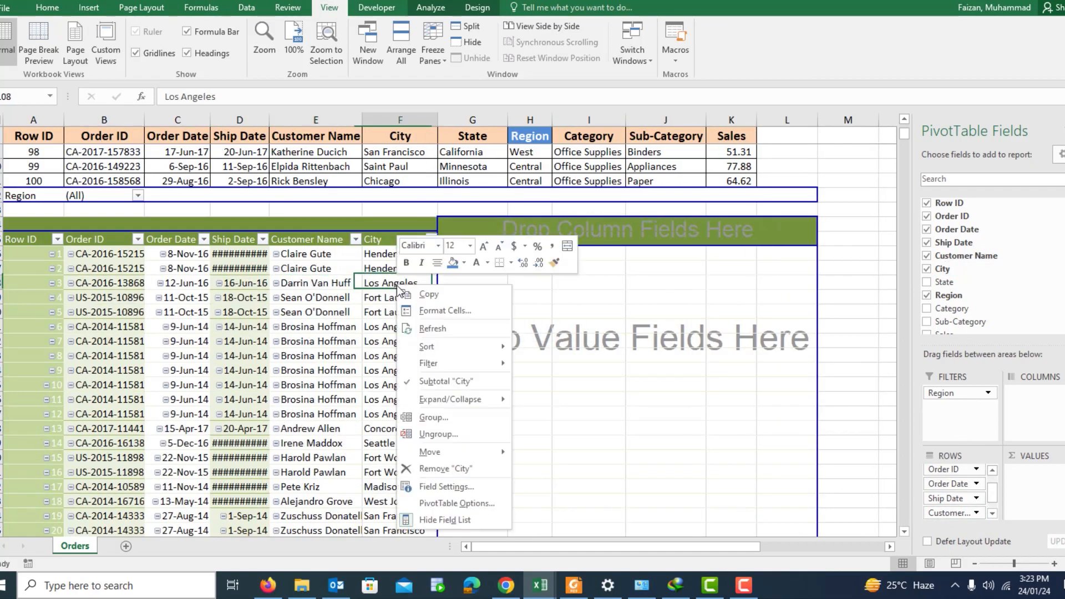
left_click(438, 380)
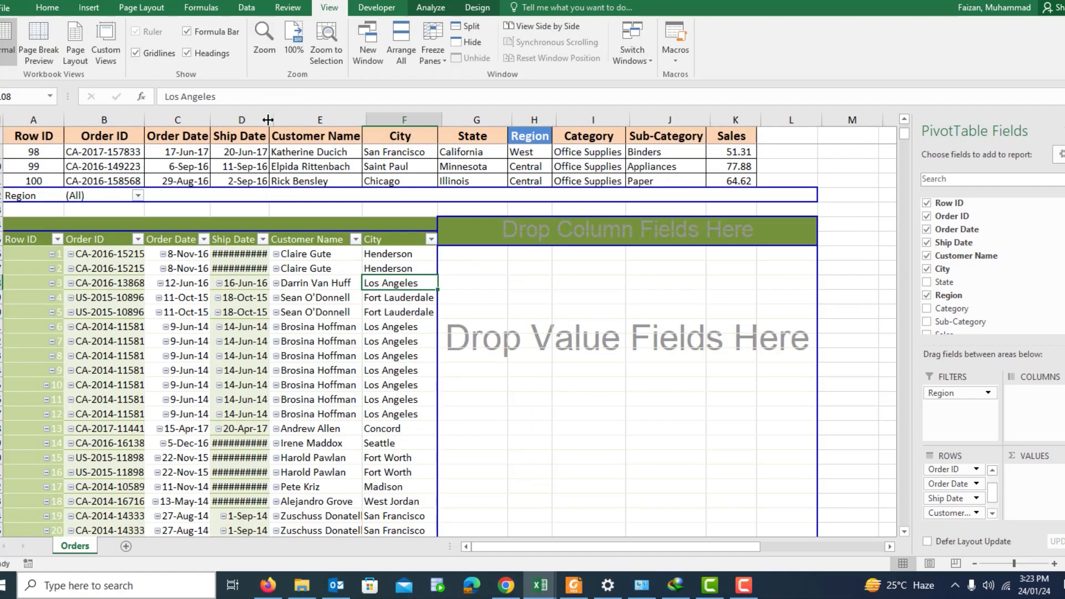
Step: Autofit the Ship Date column width and add State, Category and Sub-Category to the rows
double_click(264, 120)
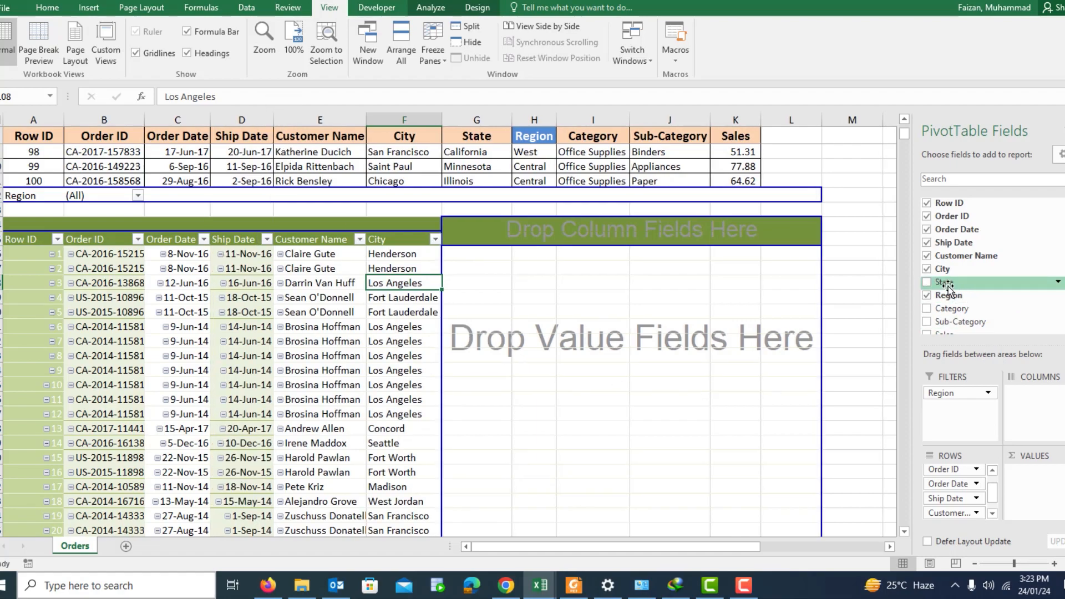
left_click_drag(947, 287, 967, 521)
scroll(948, 267, "down", 1)
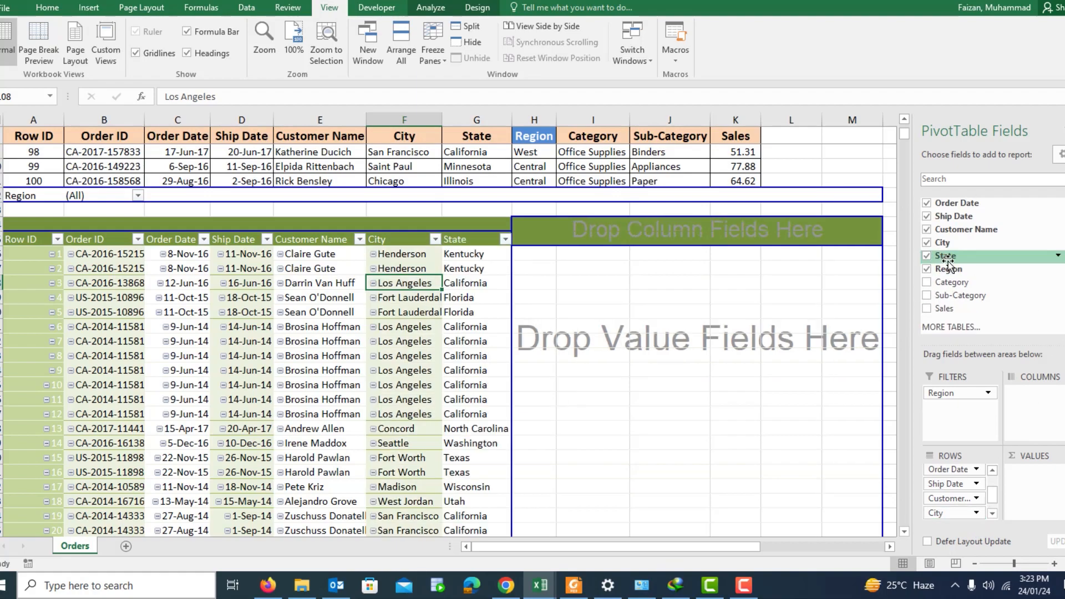
left_click_drag(949, 282, 960, 527)
Step: Turn off subtotals for the State and Category row fields
right_click(472, 284)
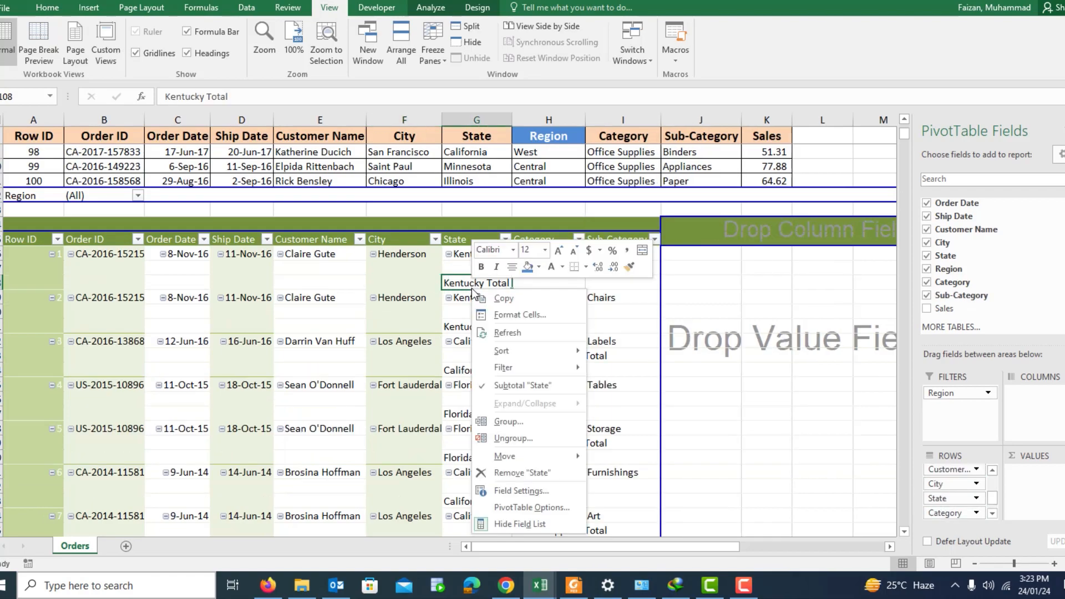
left_click(518, 381)
right_click(538, 270)
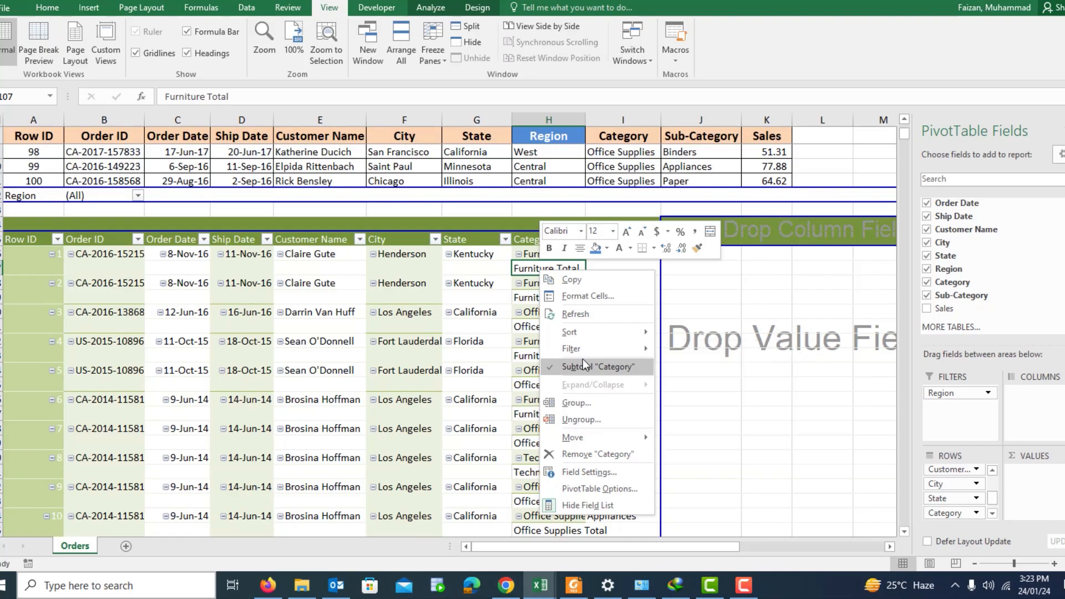
left_click(583, 358)
Step: Add Sales to the PivotTable values as Sum of Sales
left_click_drag(944, 308, 1052, 480)
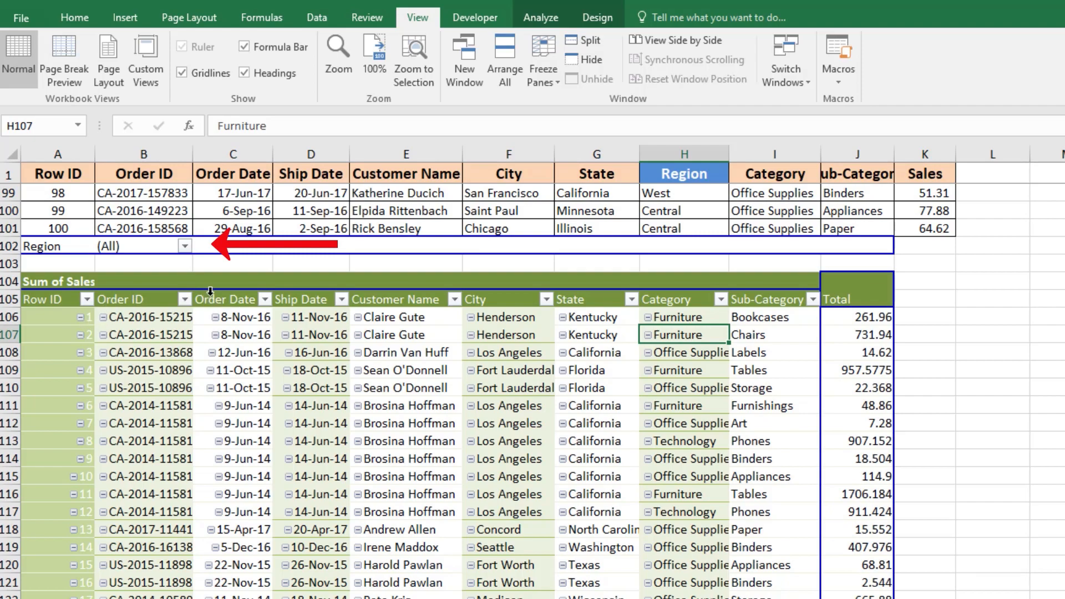
left_click(183, 282)
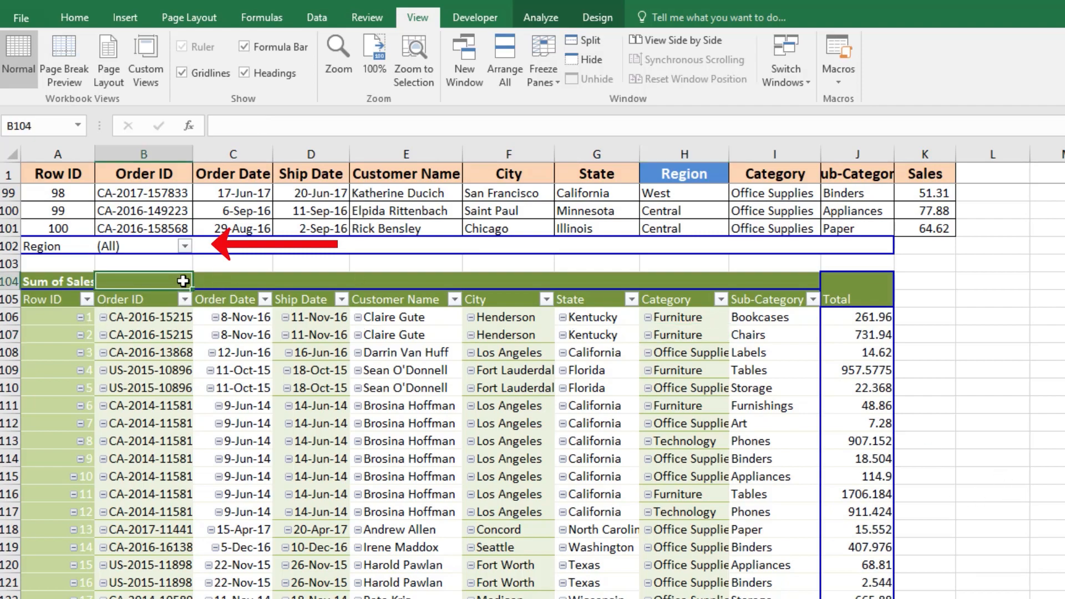
left_click(117, 246)
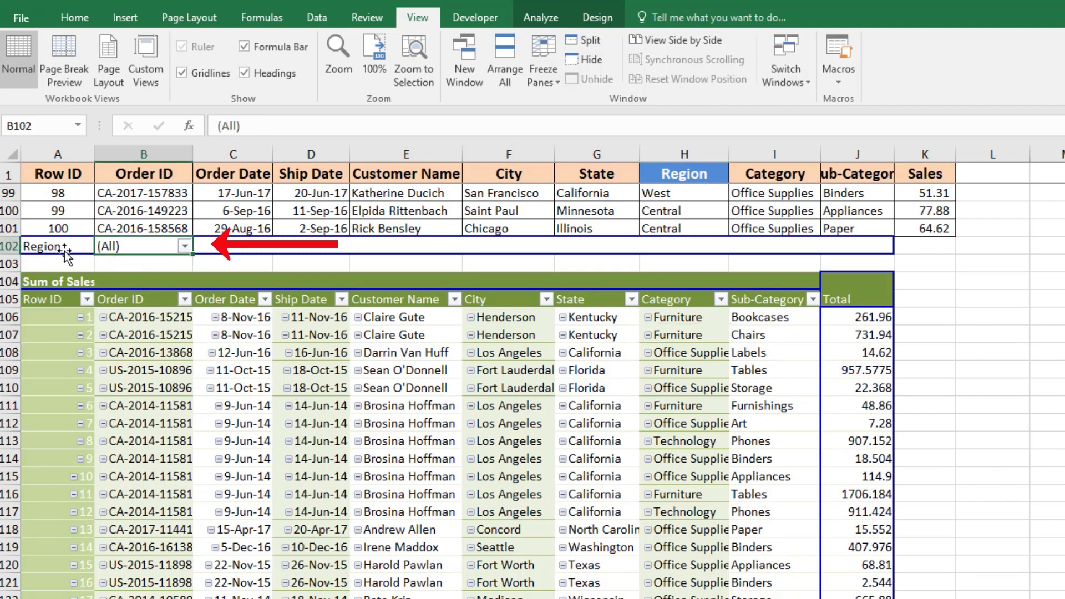
left_click(37, 248)
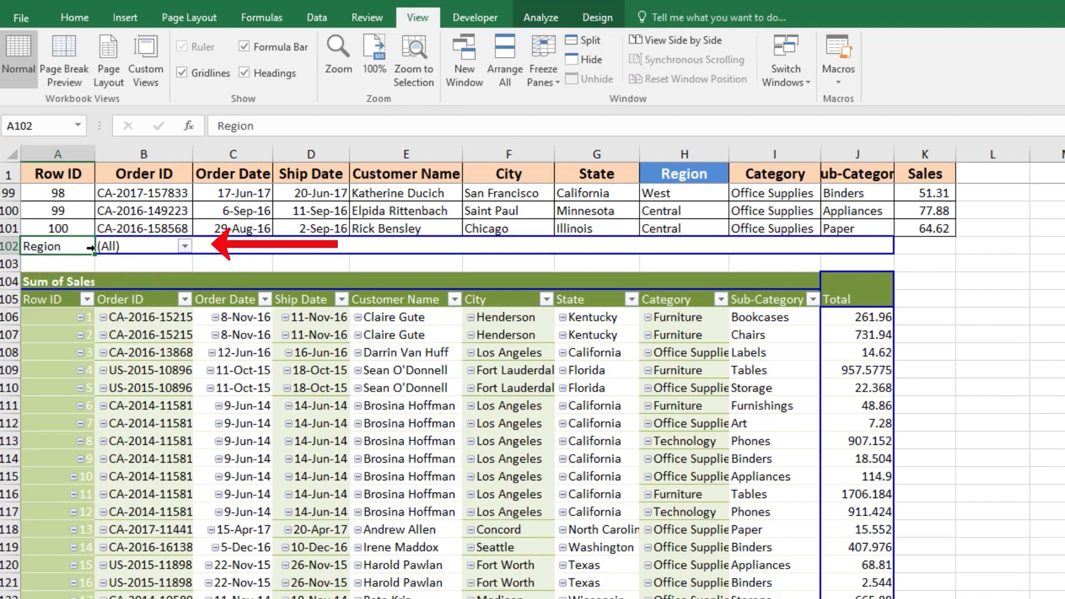
key("ctrl+a")
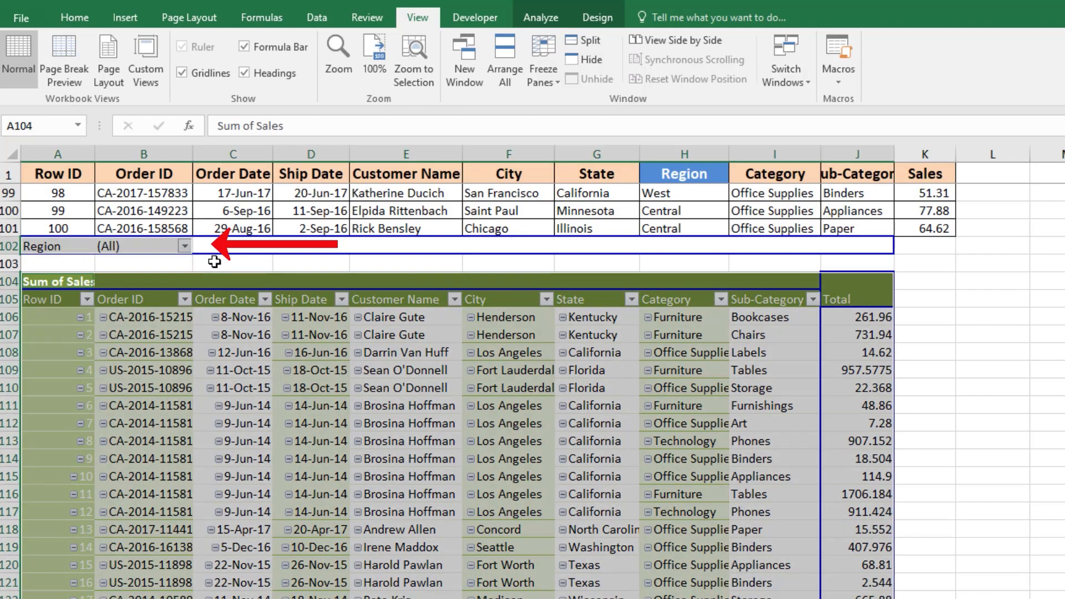
left_click(145, 250)
left_click(51, 249)
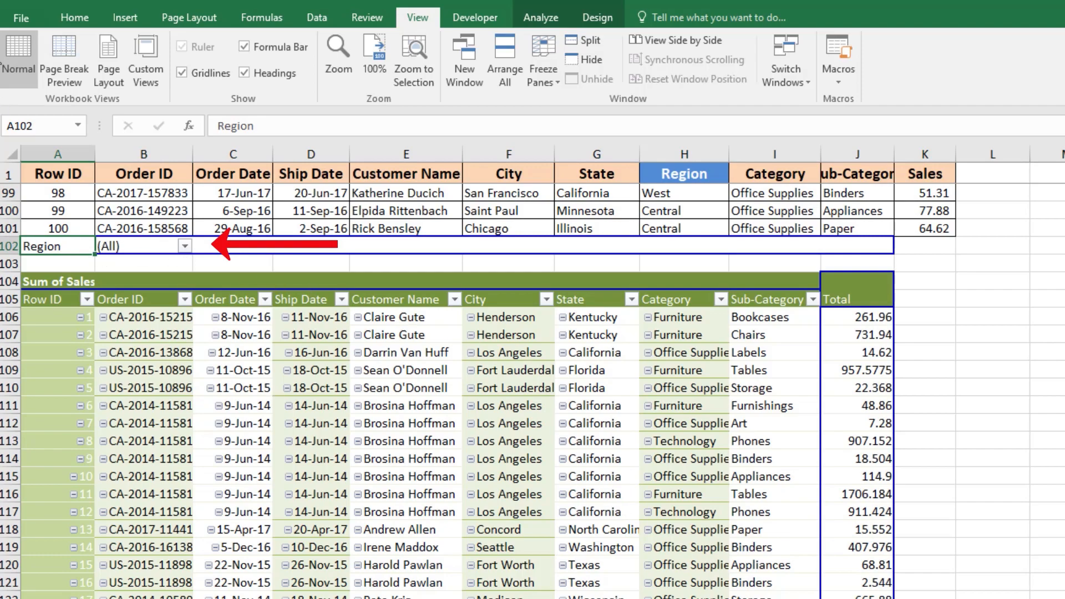
Step: Use Show Report Filter Pages on the Region filter to create a separate sheet per region
left_click(123, 18)
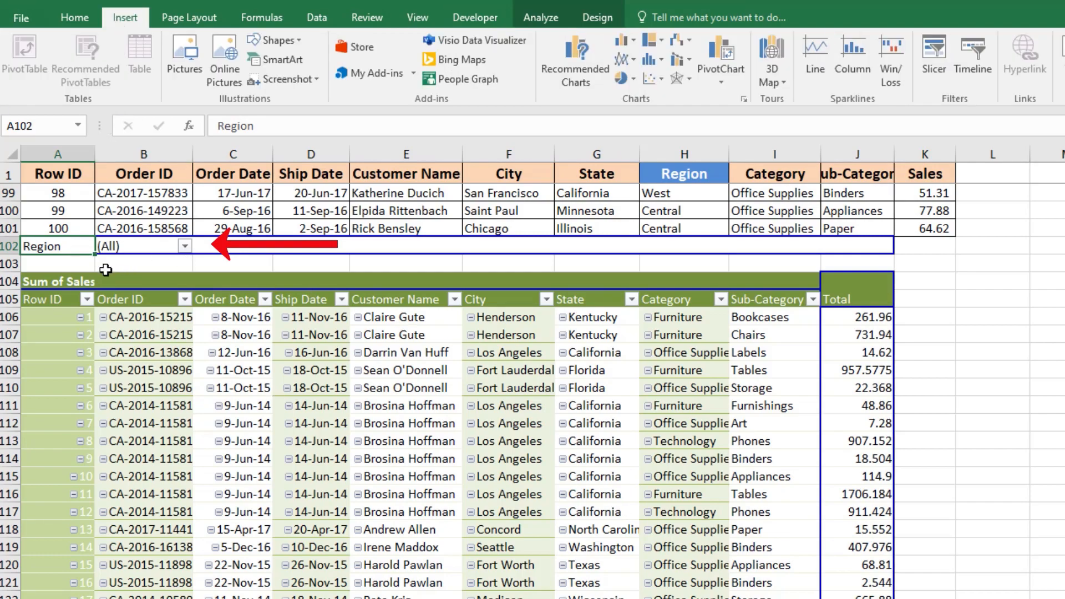
left_click(163, 240)
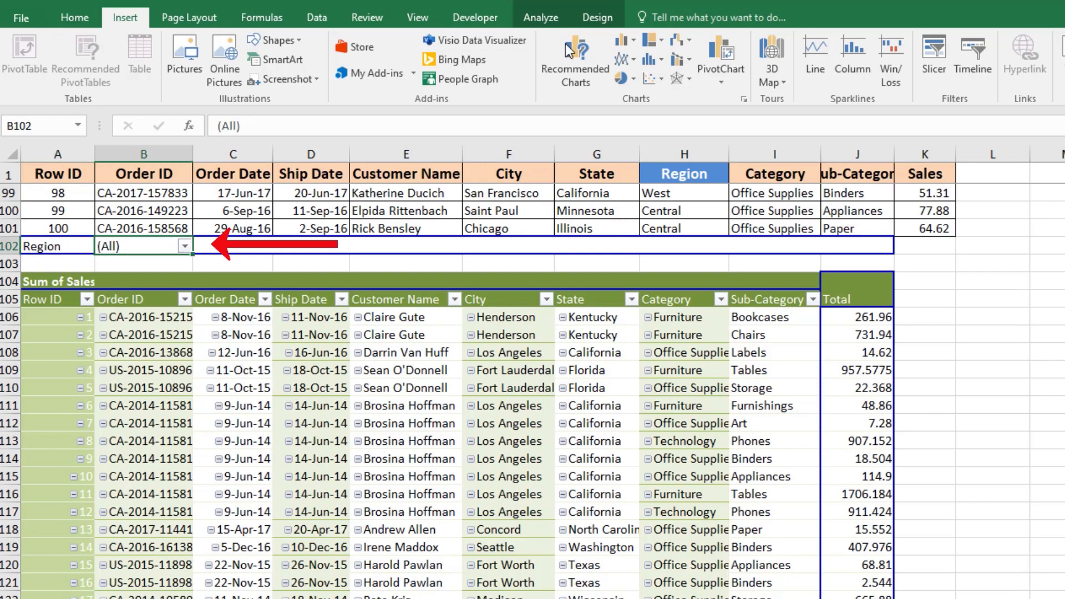
left_click(588, 16)
left_click(528, 18)
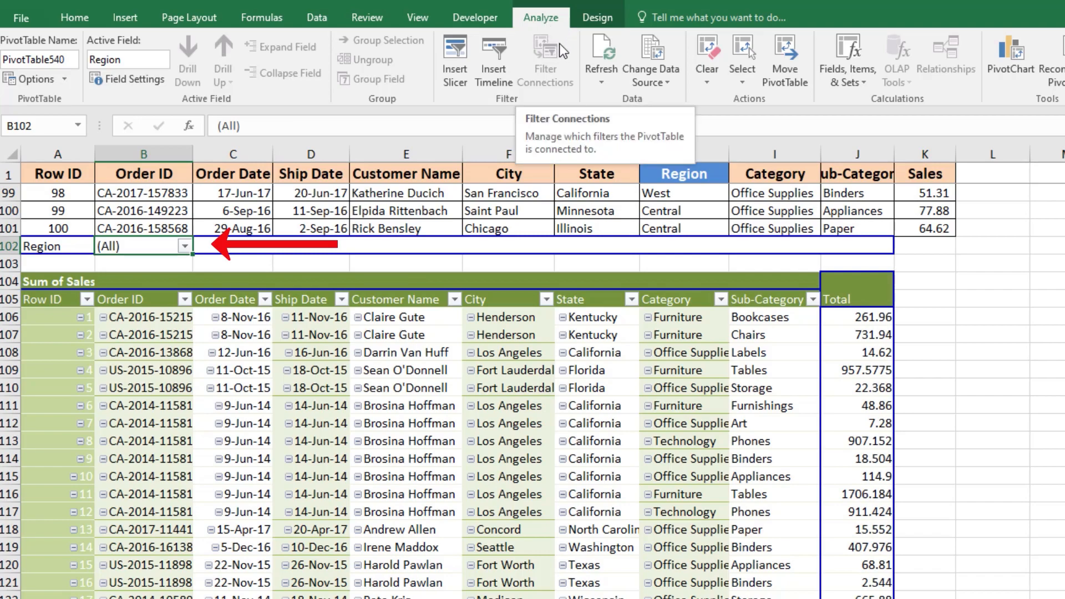
left_click(64, 79)
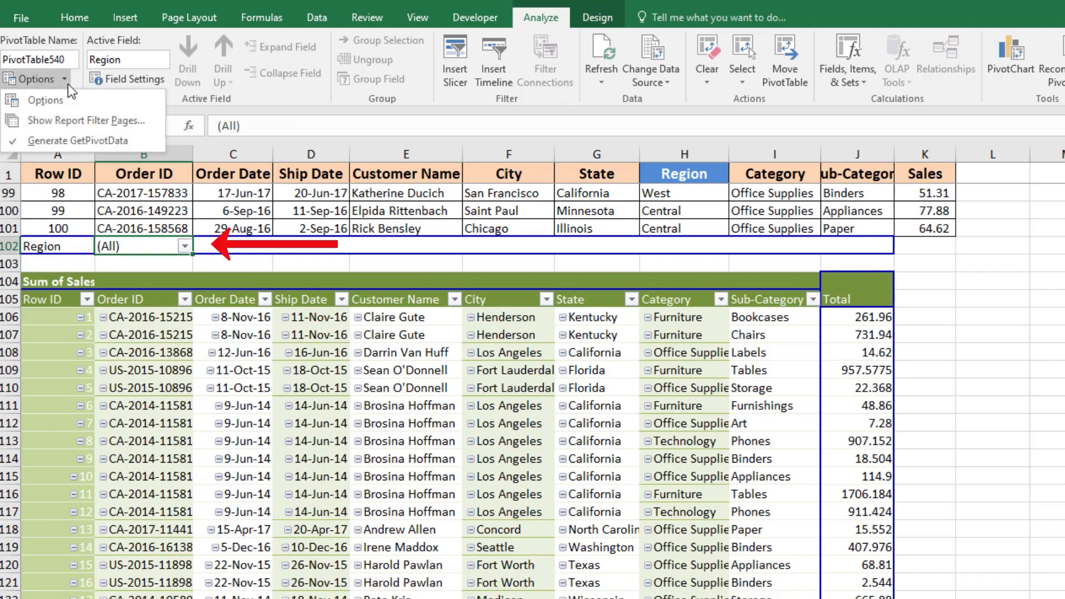
left_click(97, 120)
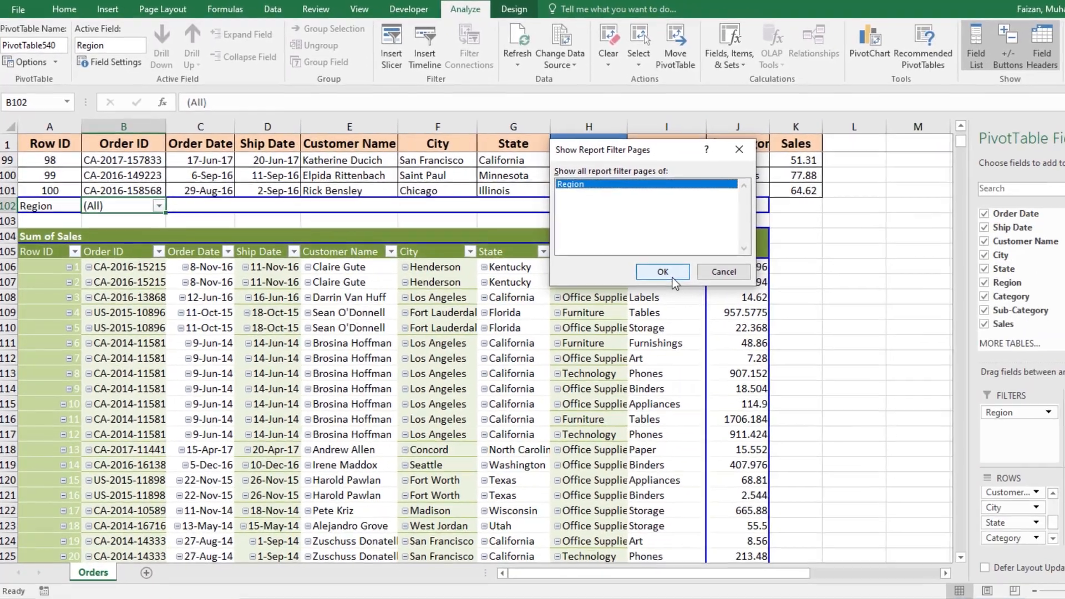
left_click(770, 323)
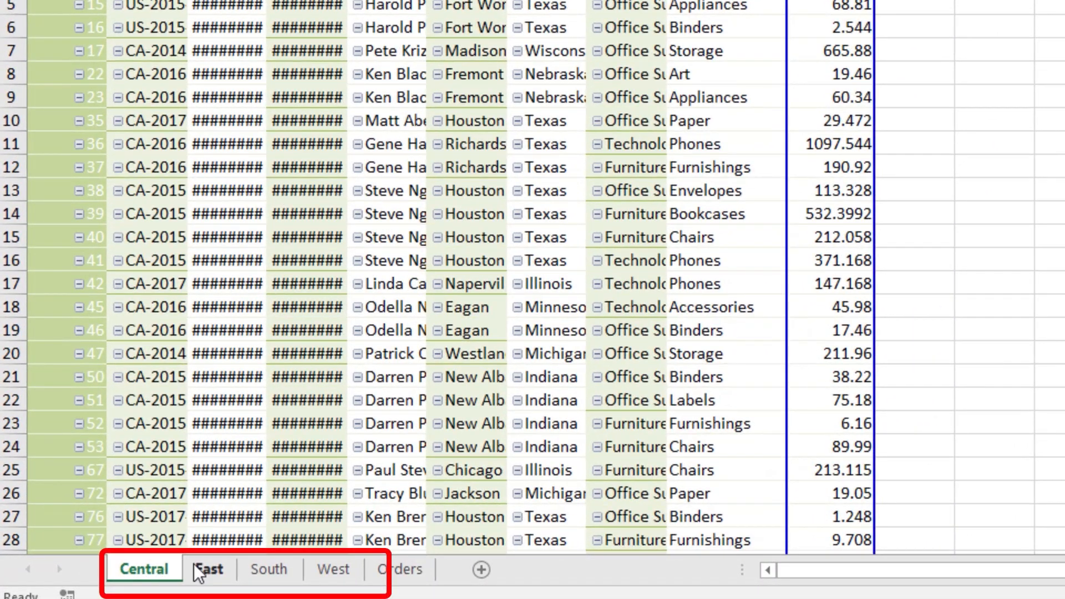
Step: Group the East, South, West and Orders sheets, autofit all their columns, then return to the Central sheet
left_click(195, 566)
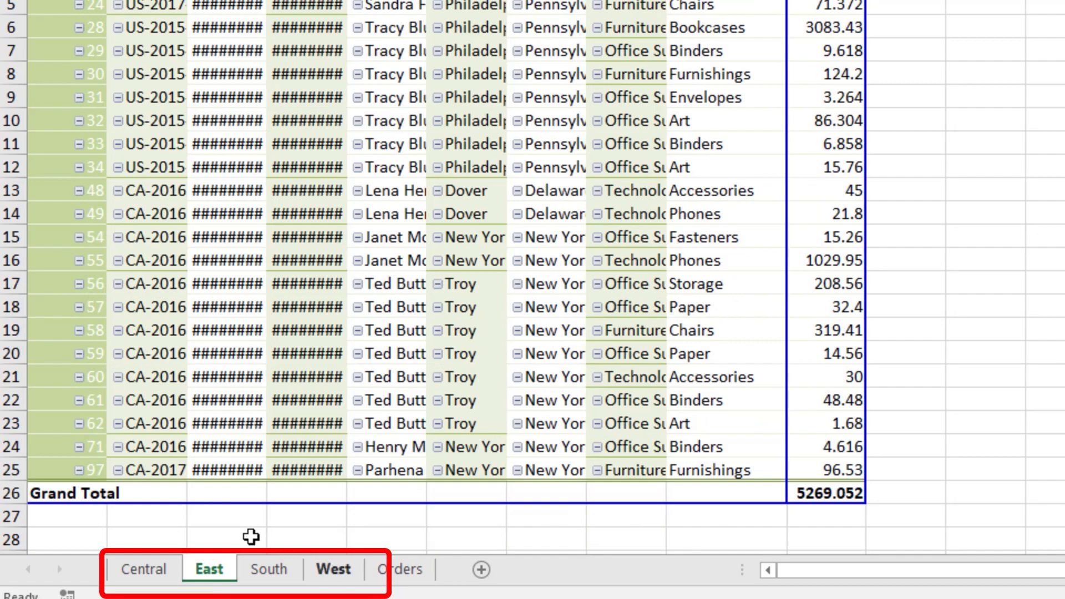
left_click(348, 577, "shift")
left_click(379, 577, "shift")
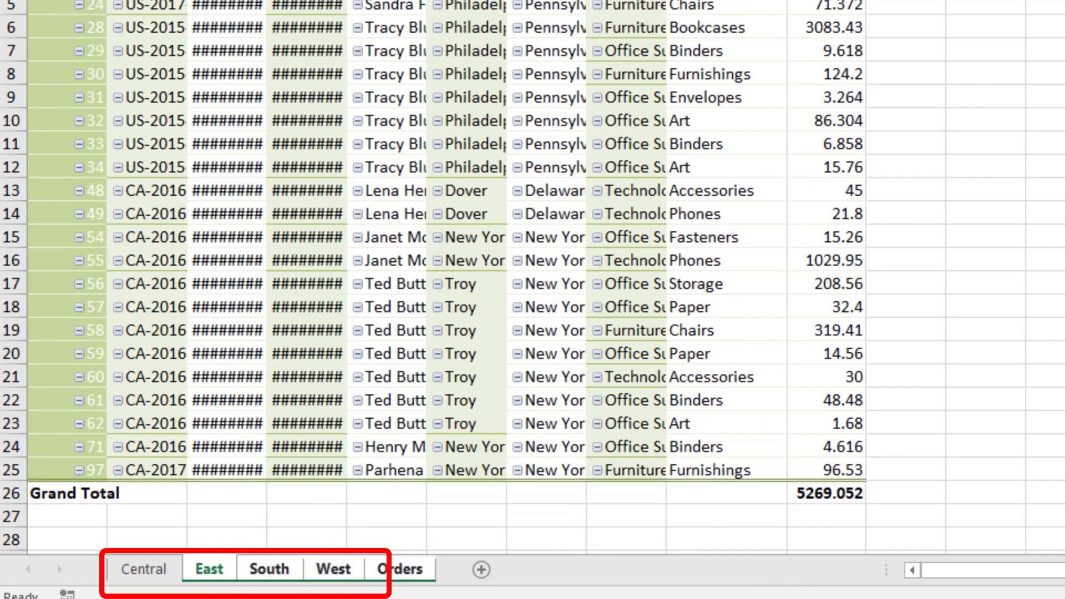
key("ctrl+a")
double_click(107, 0)
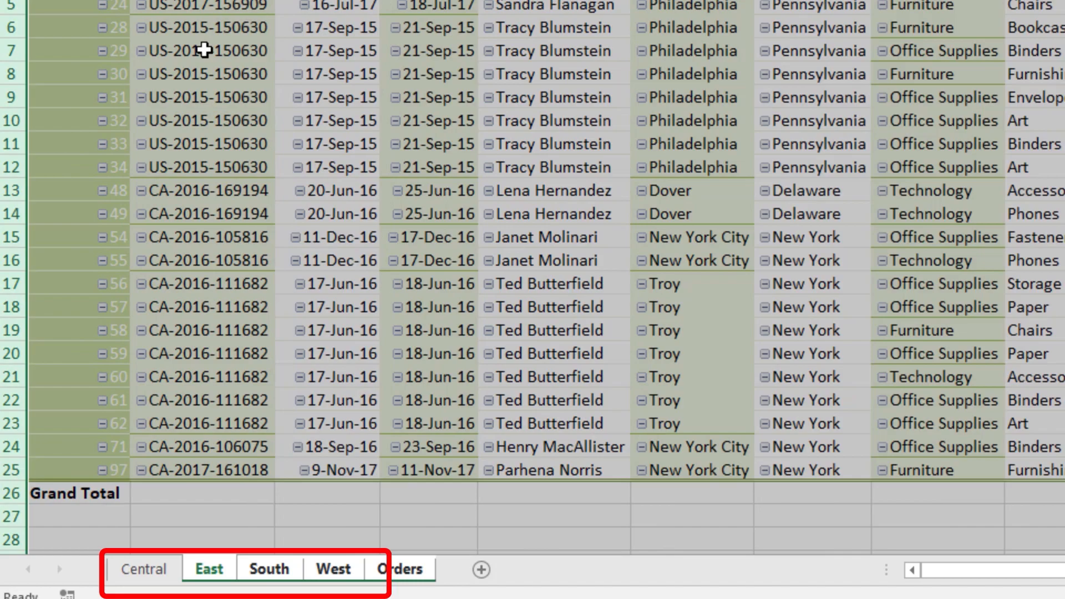
left_click(205, 49)
left_click(144, 570)
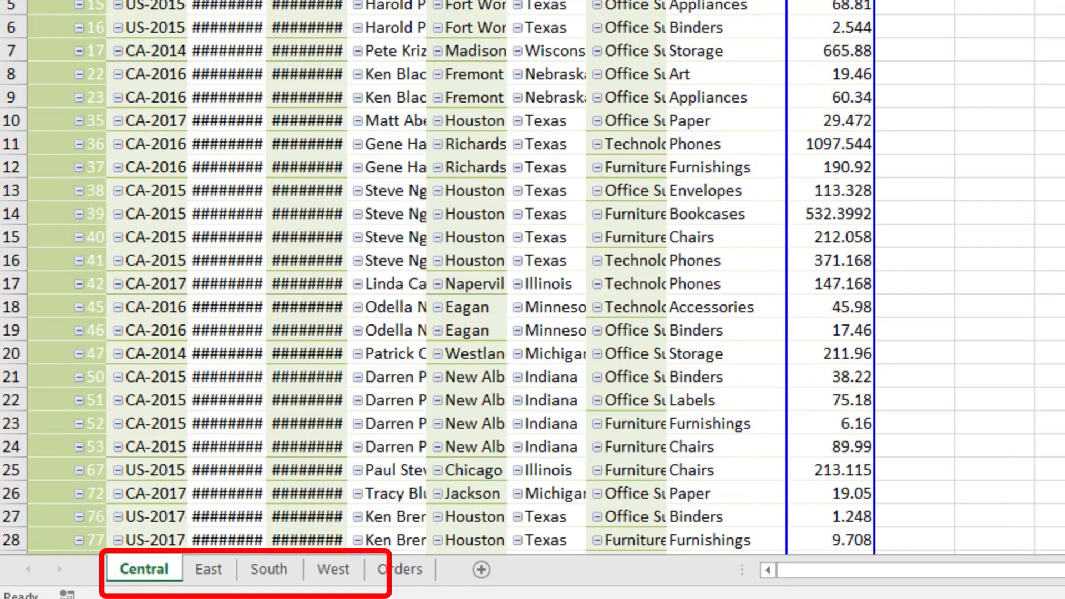
Step: Autofit all columns on the Central sheet
key("ctrl+a")
double_click(107, 0)
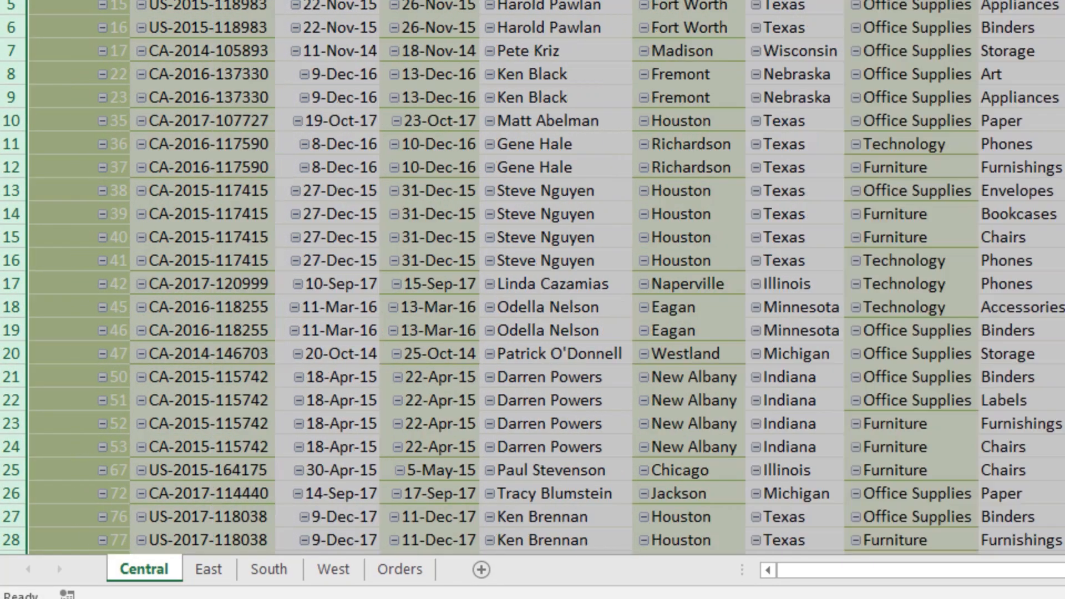
left_click(245, 83)
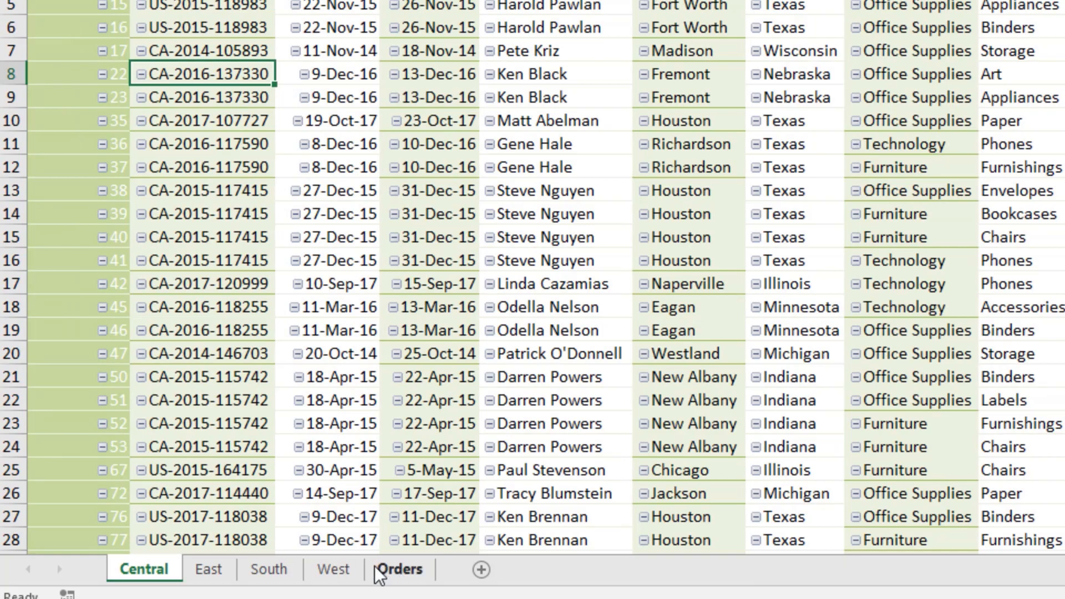
Step: Move the Orders sheet tab to the first position before Central
left_click_drag(399, 569, 75, 568)
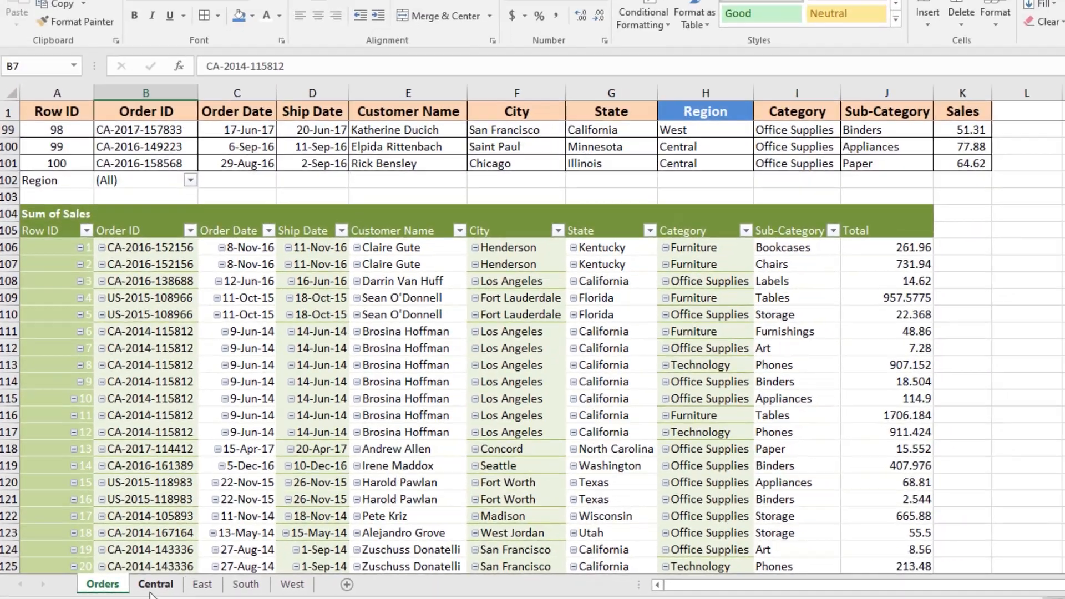
left_click(153, 586)
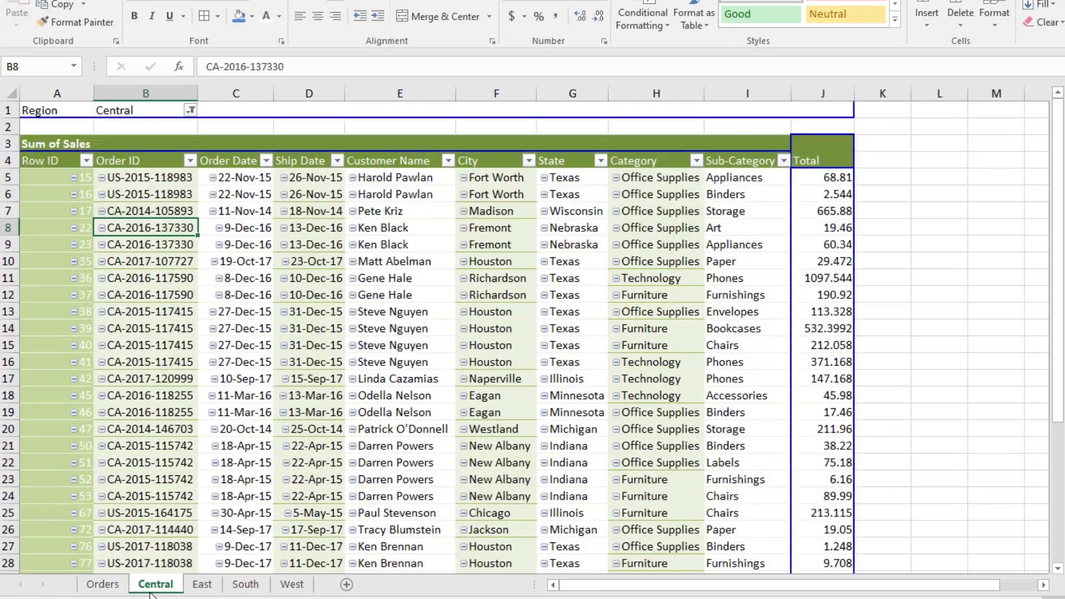
scroll(201, 336, "down", 8)
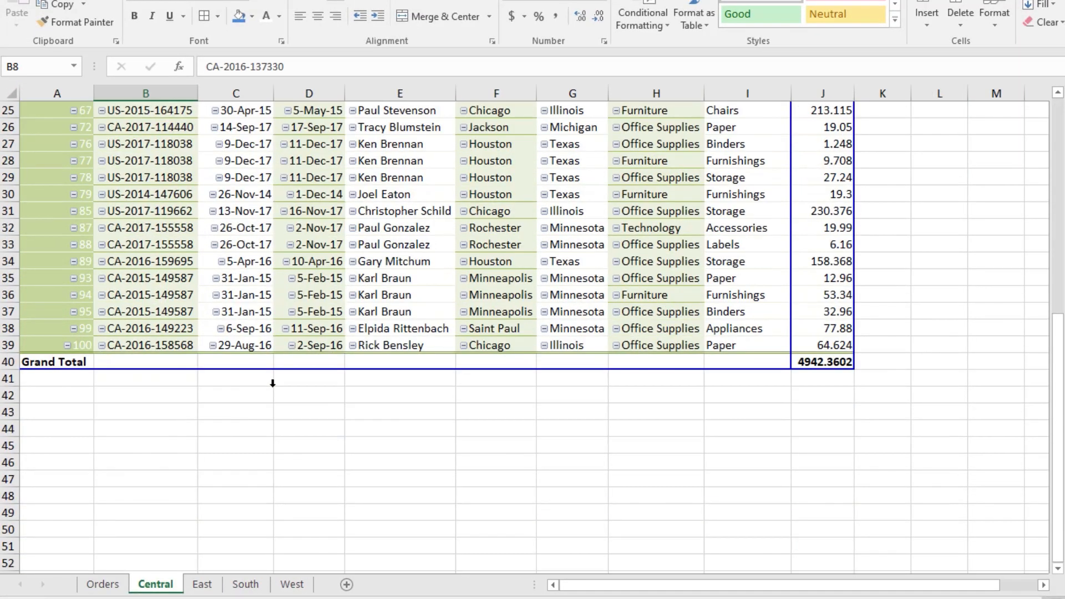
scroll(272, 383, "up", 8)
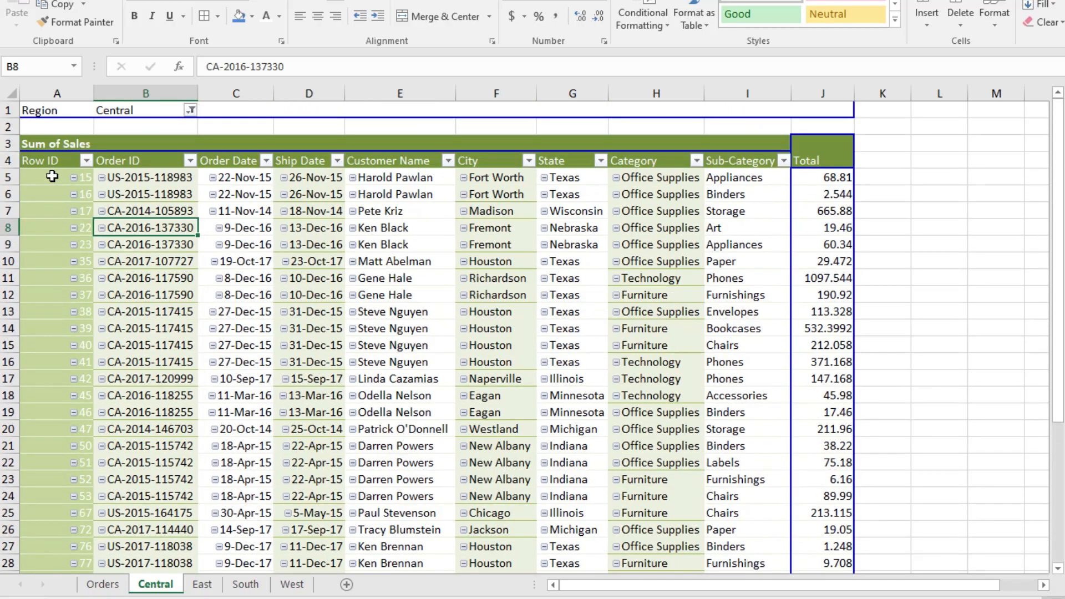
Step: Set the font colour of the Row ID values in the Central PivotTable to black
left_click_drag(50, 182, 76, 528)
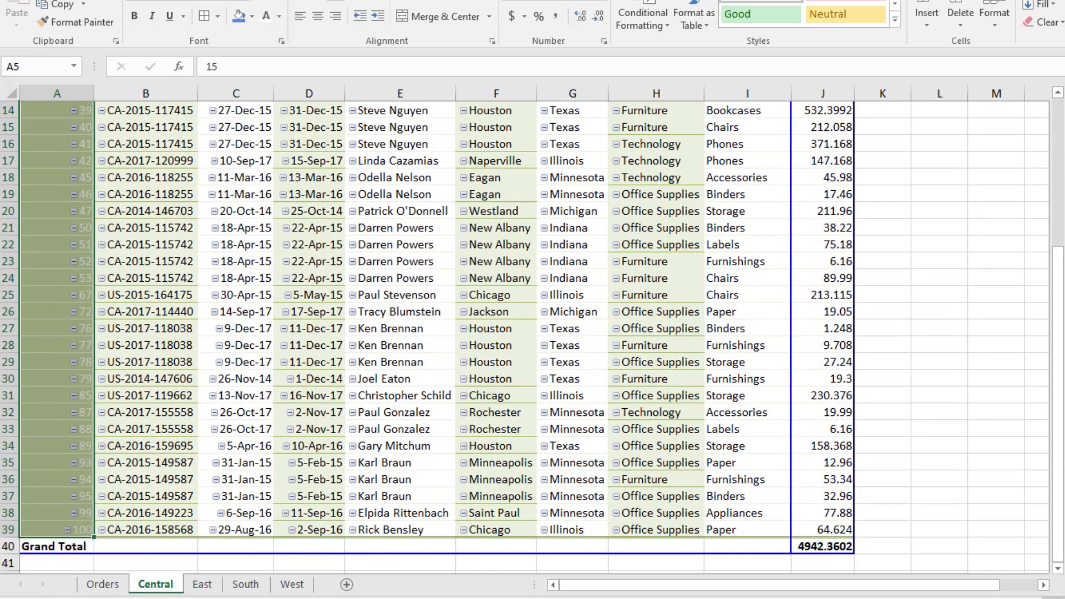
left_click(279, 16)
left_click(277, 36)
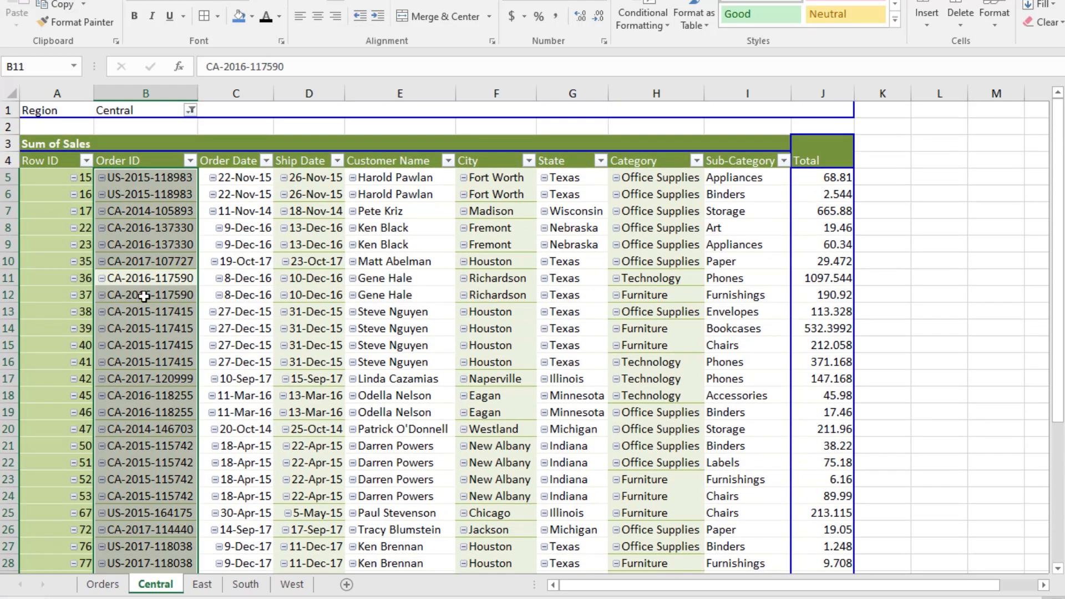
Step: Review the Central, East, South and West region sheets
scroll(144, 296, "down", 8)
left_click(144, 295)
scroll(152, 313, "up", 7)
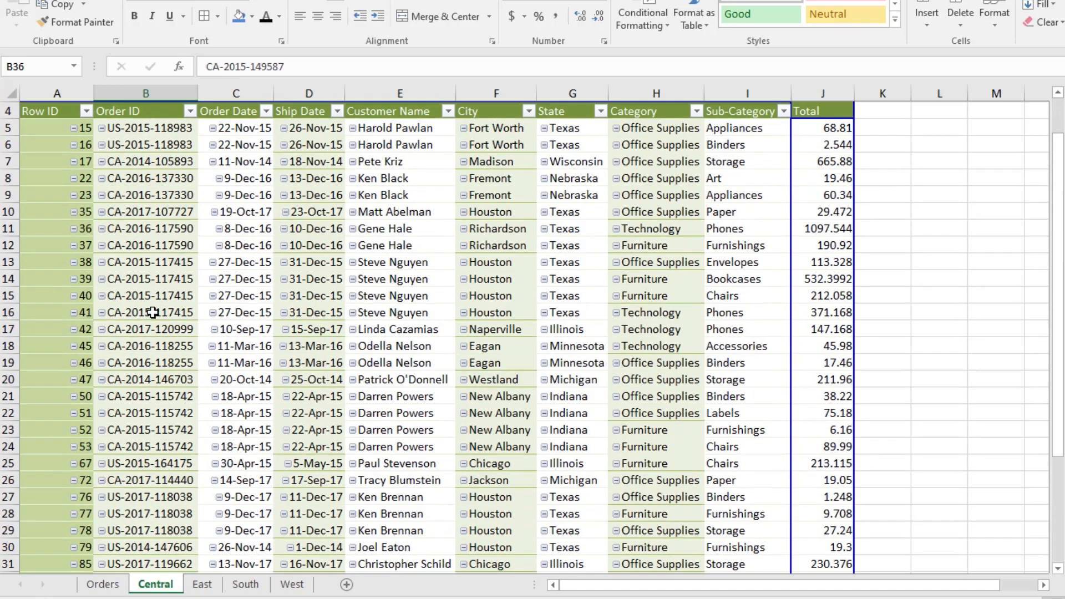
scroll(152, 312, "up", 1)
left_click(202, 584)
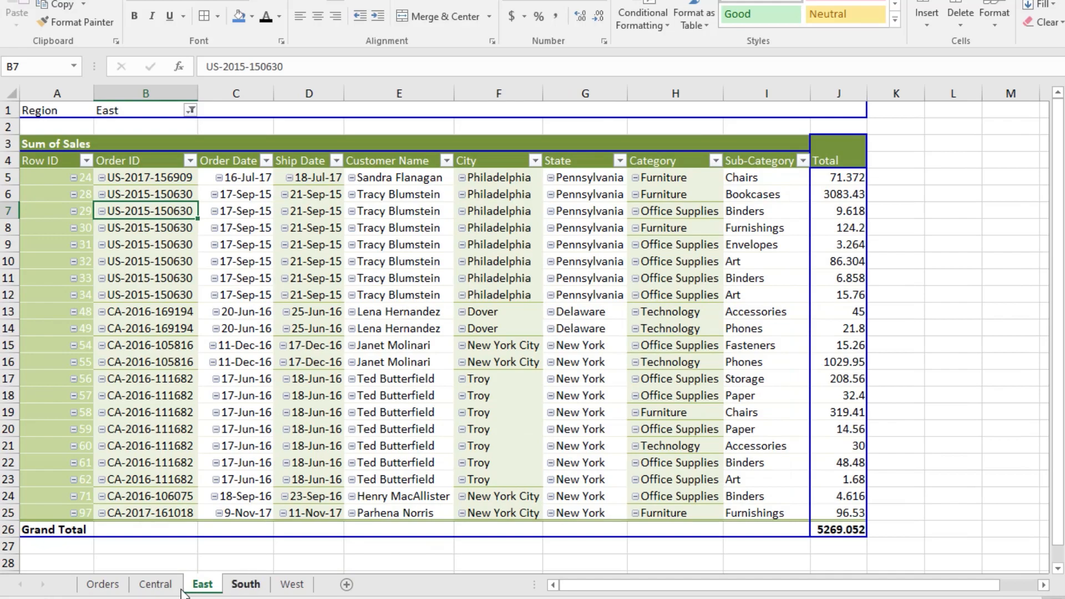
left_click(158, 584)
scroll(756, 447, "down", 5)
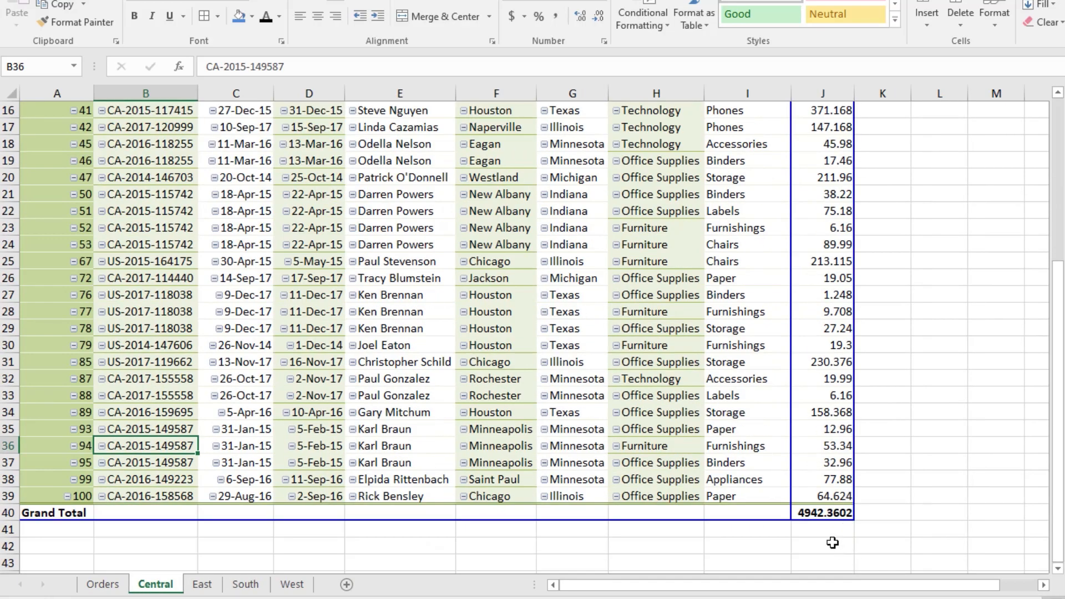
scroll(832, 543, "up", 5)
left_click(203, 587)
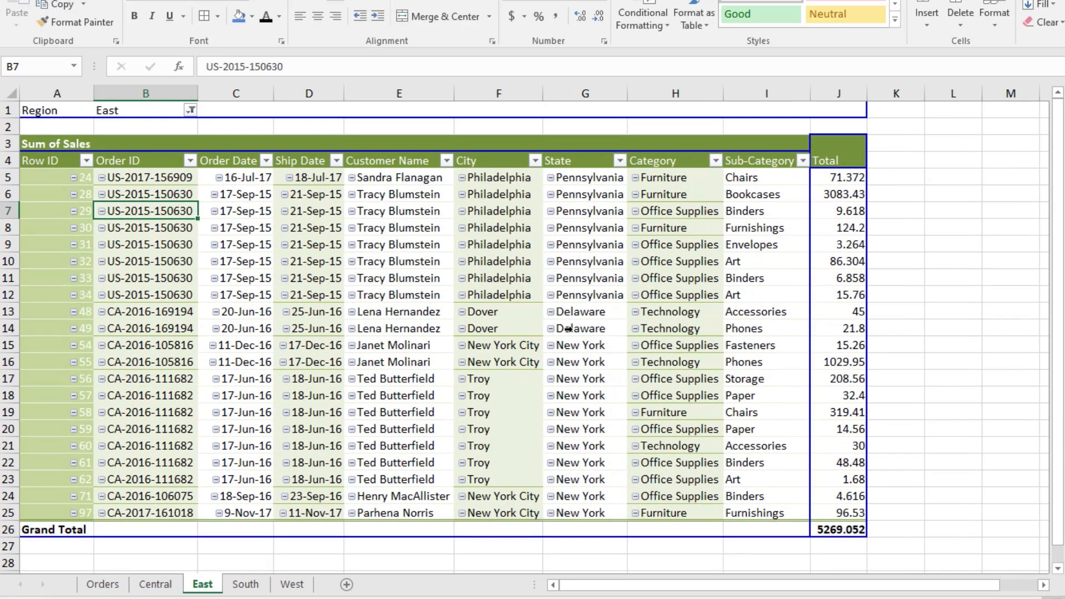
left_click(244, 585)
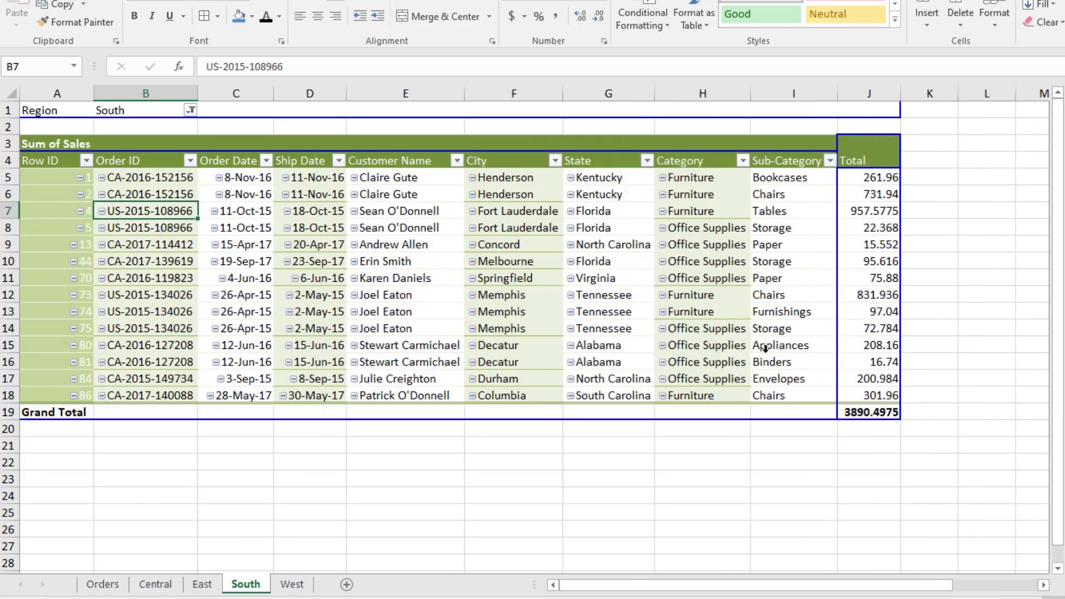
left_click(293, 586)
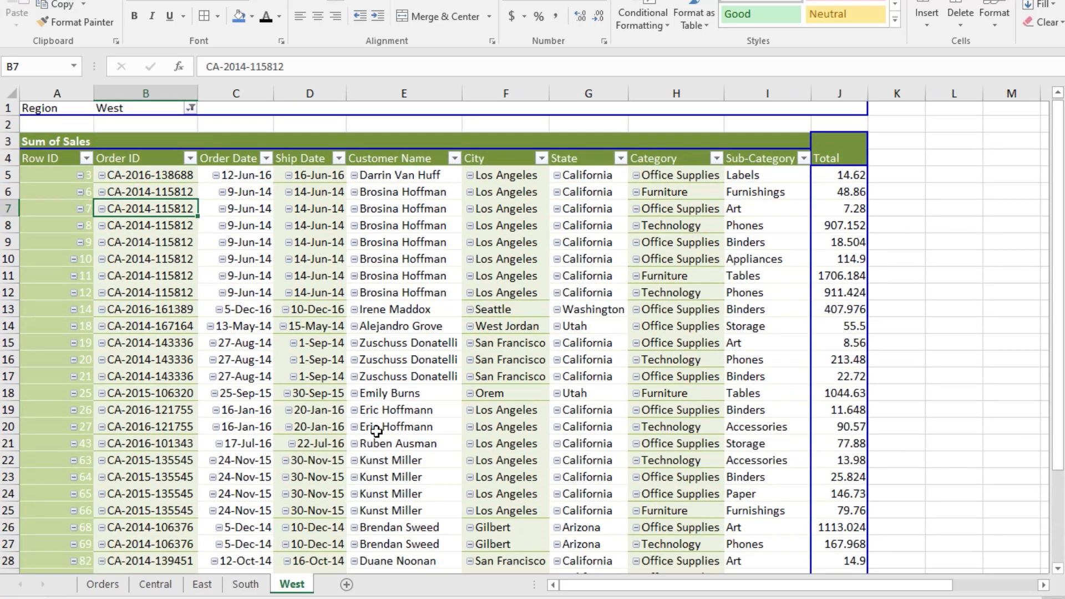
scroll(375, 433, "down", 7)
scroll(377, 433, "up", 5)
scroll(377, 432, "up", 2)
left_click(261, 388)
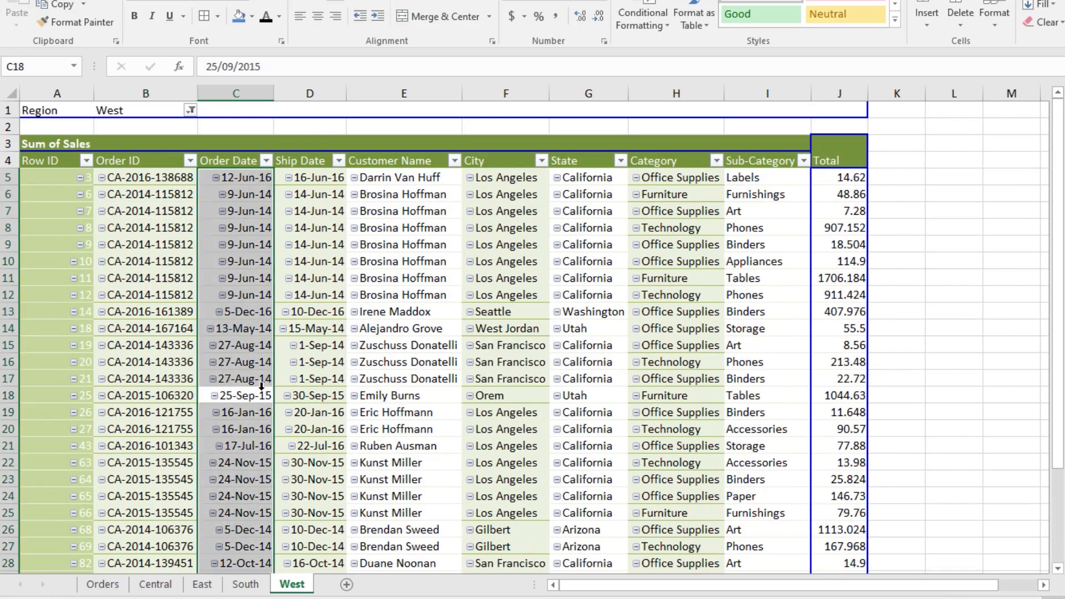
left_click(119, 587)
left_click(155, 585)
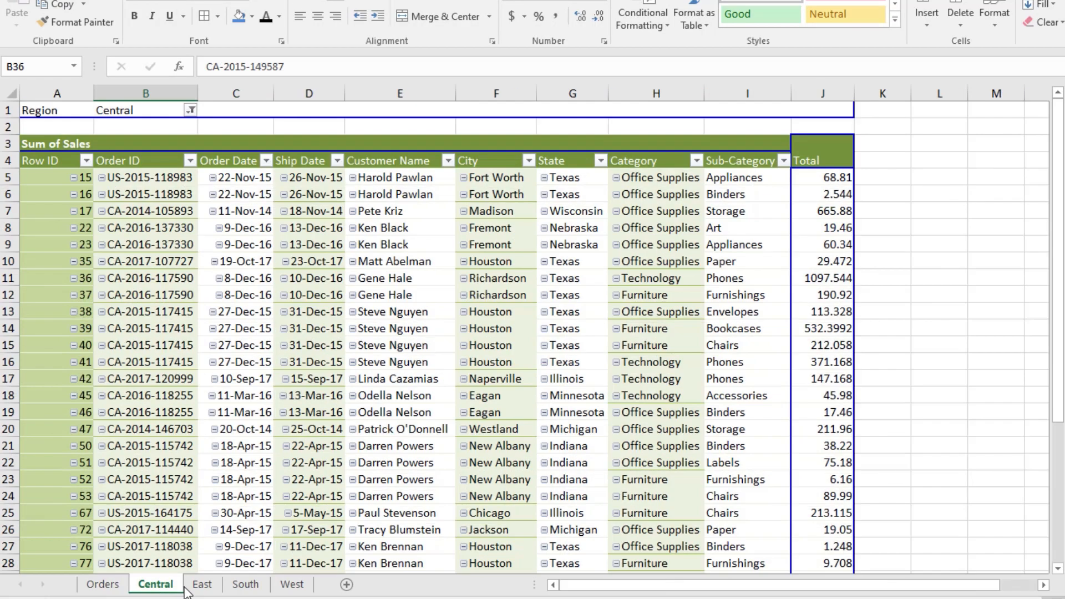
Step: Examine the Orders PivotTable's State, City and Category filter lists
left_click(103, 585)
scroll(158, 370, "down", 3)
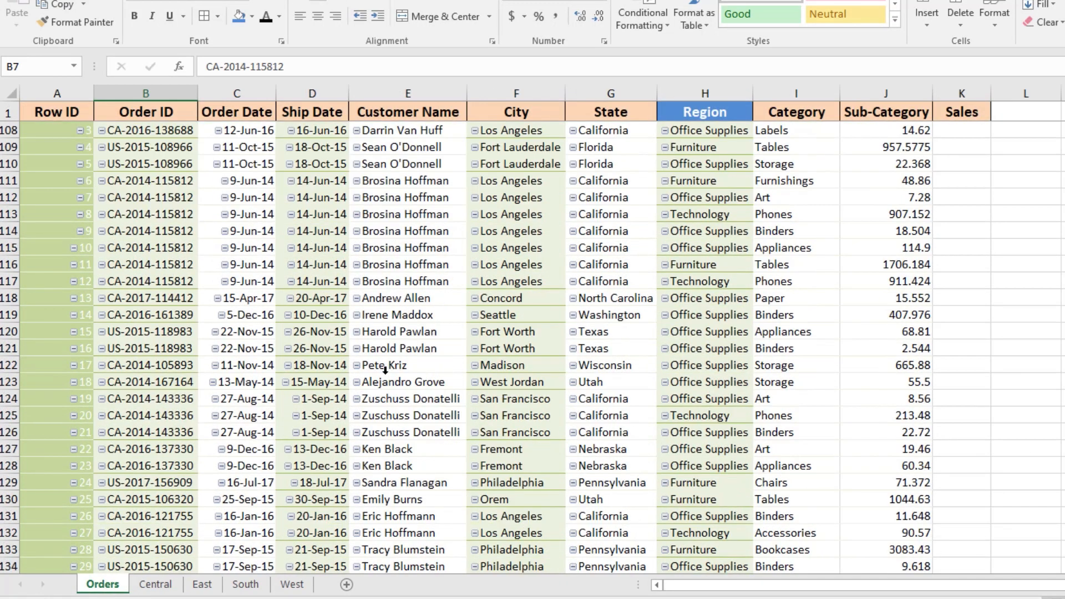
scroll(227, 435, "up", 4)
left_click(161, 587)
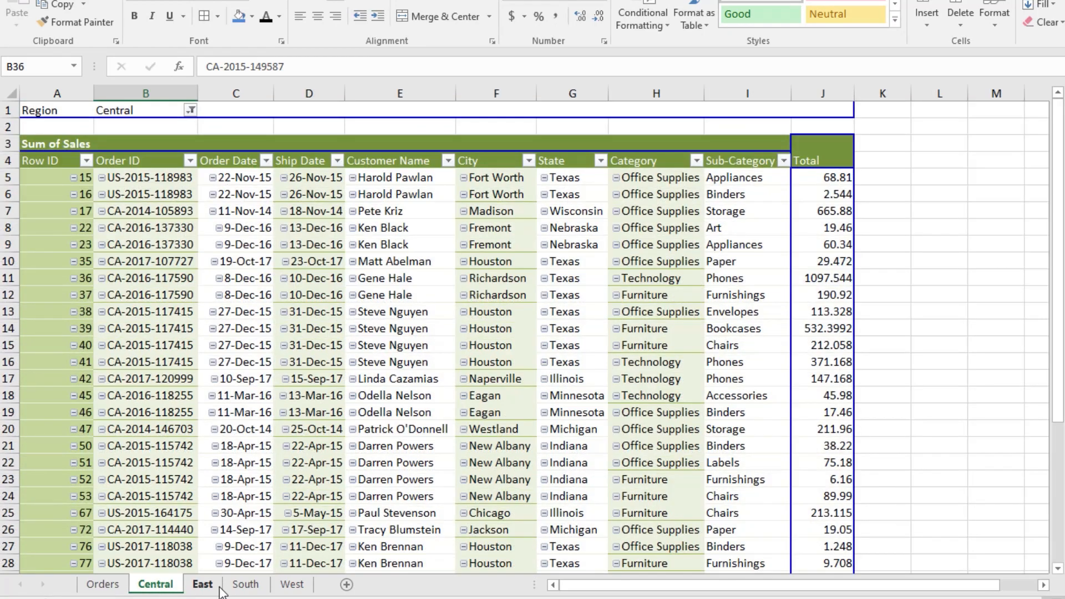
left_click(103, 585)
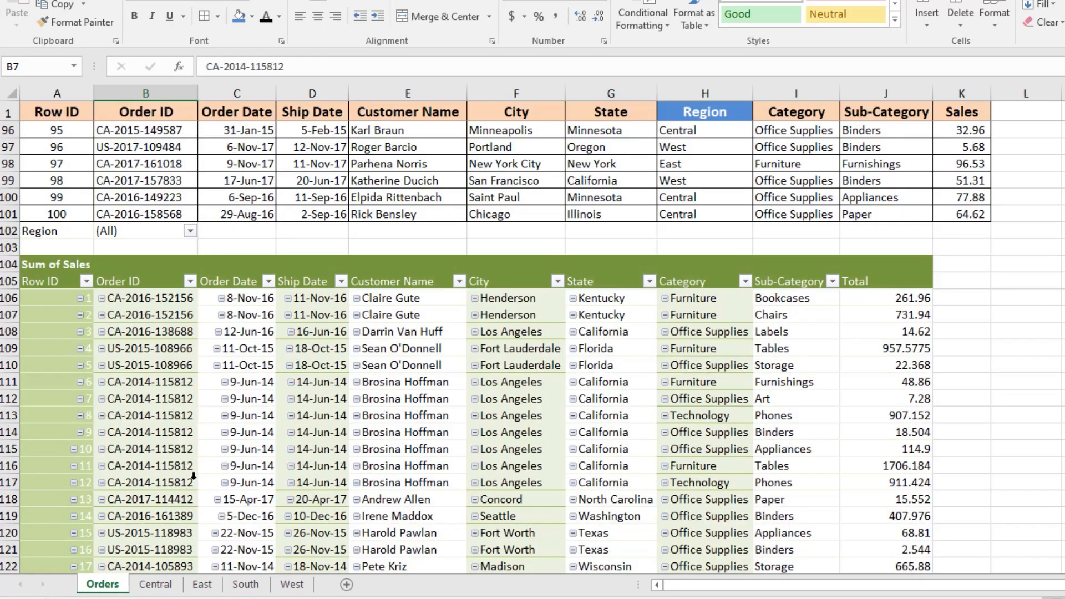
scroll(737, 380, "down", 1)
scroll(725, 355, "up", 2)
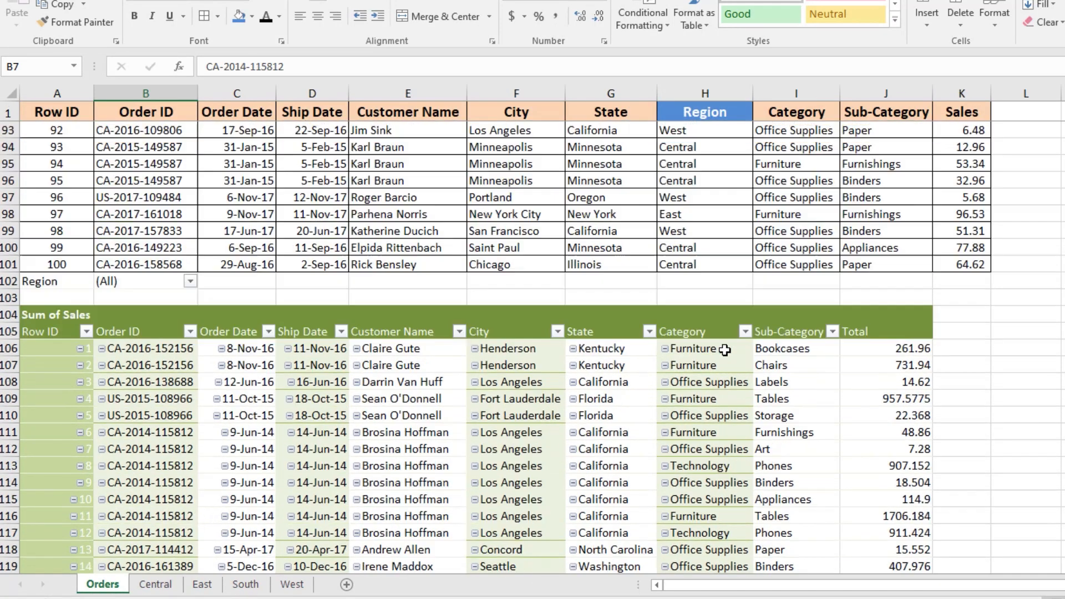
left_click(649, 332)
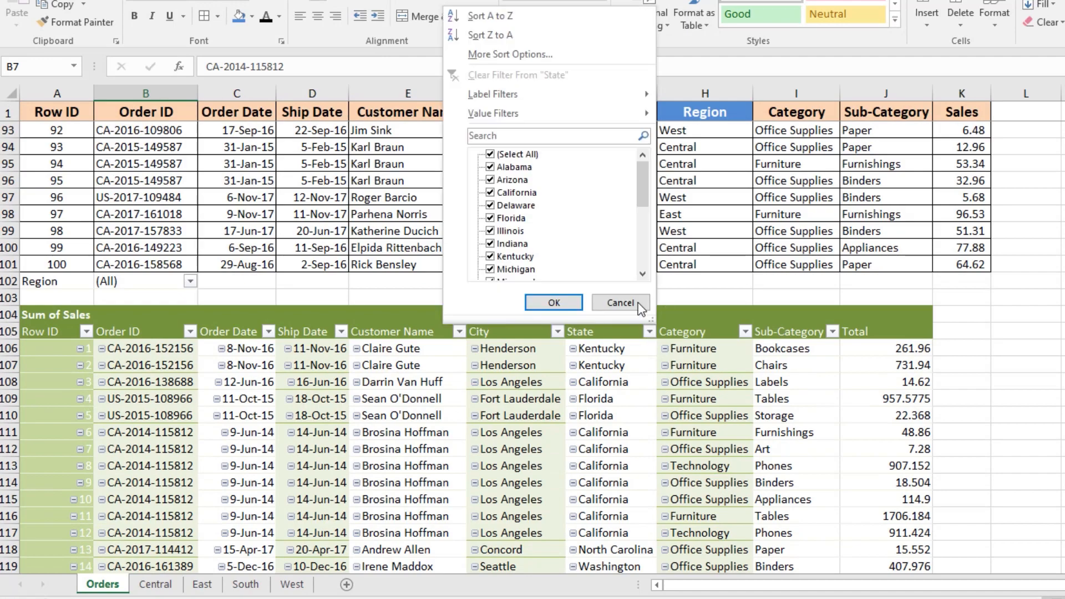
scroll(642, 253, "down", 5)
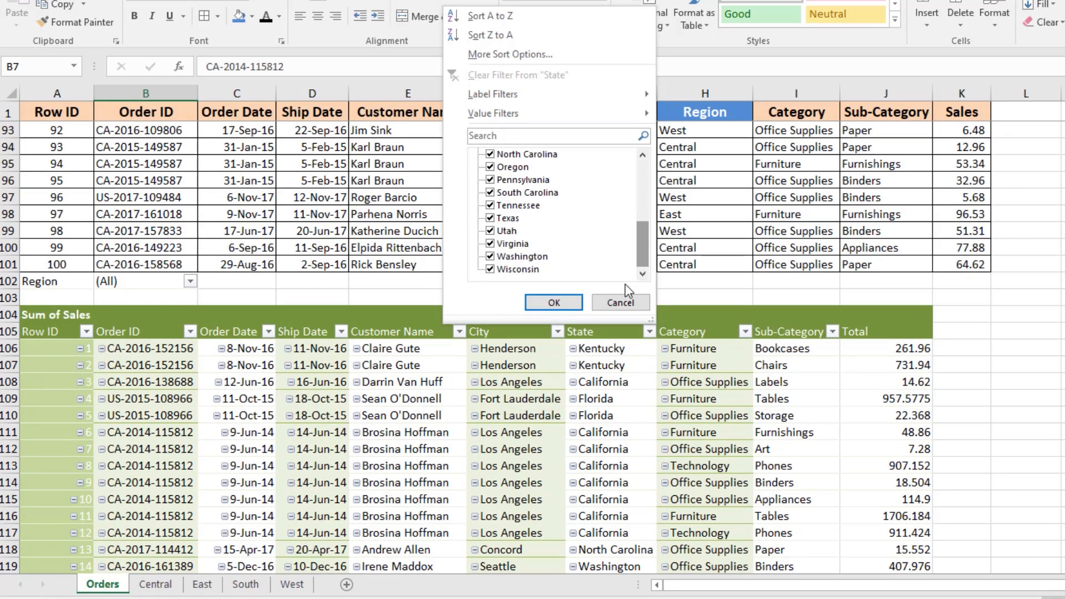
left_click(620, 302)
left_click(558, 331)
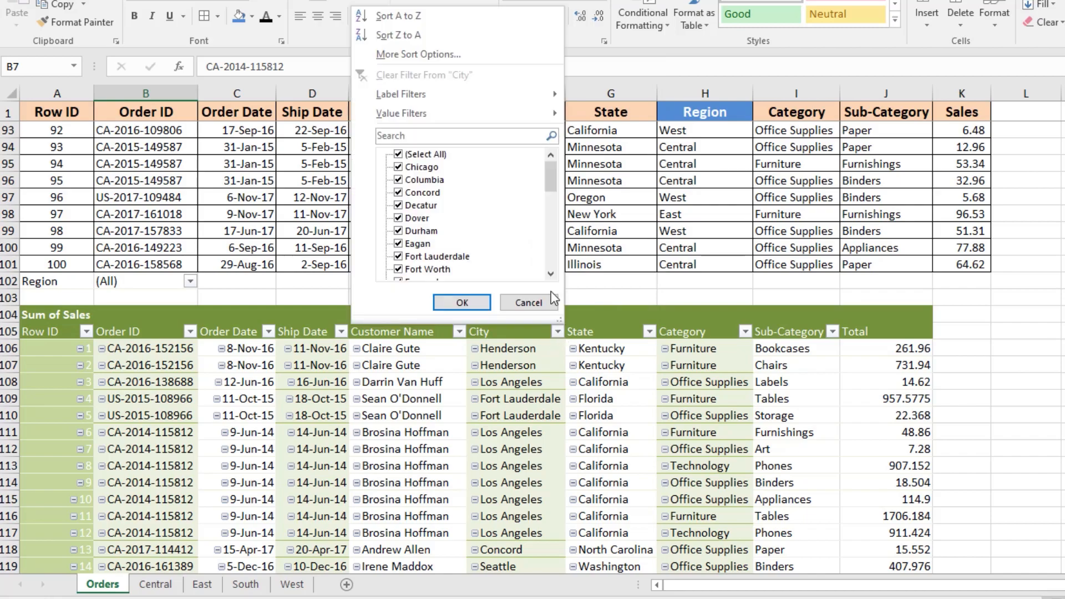
key("Escape")
left_click(745, 331)
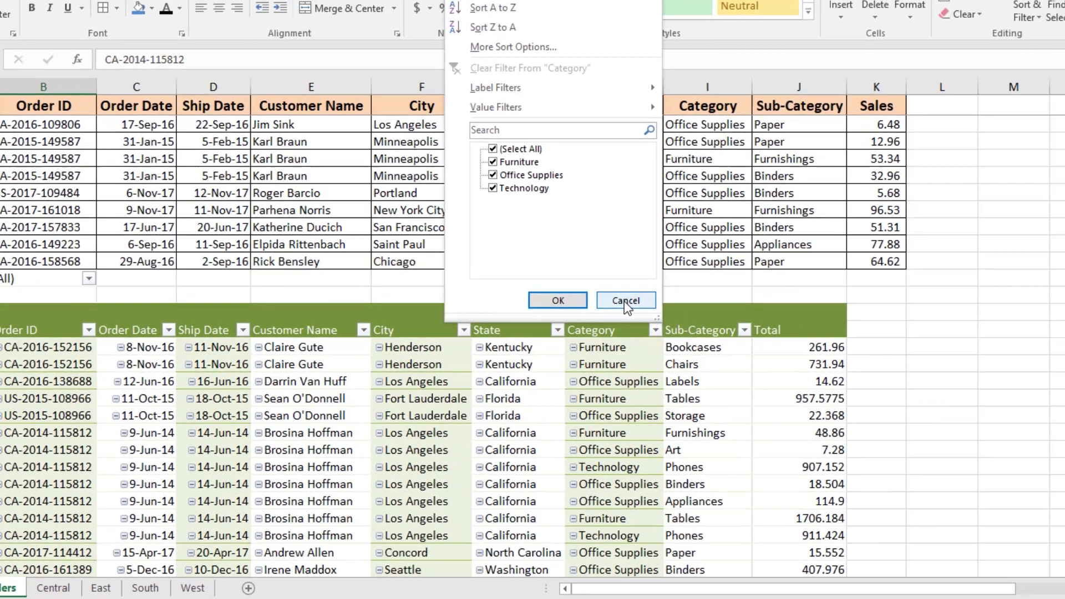
key("Escape")
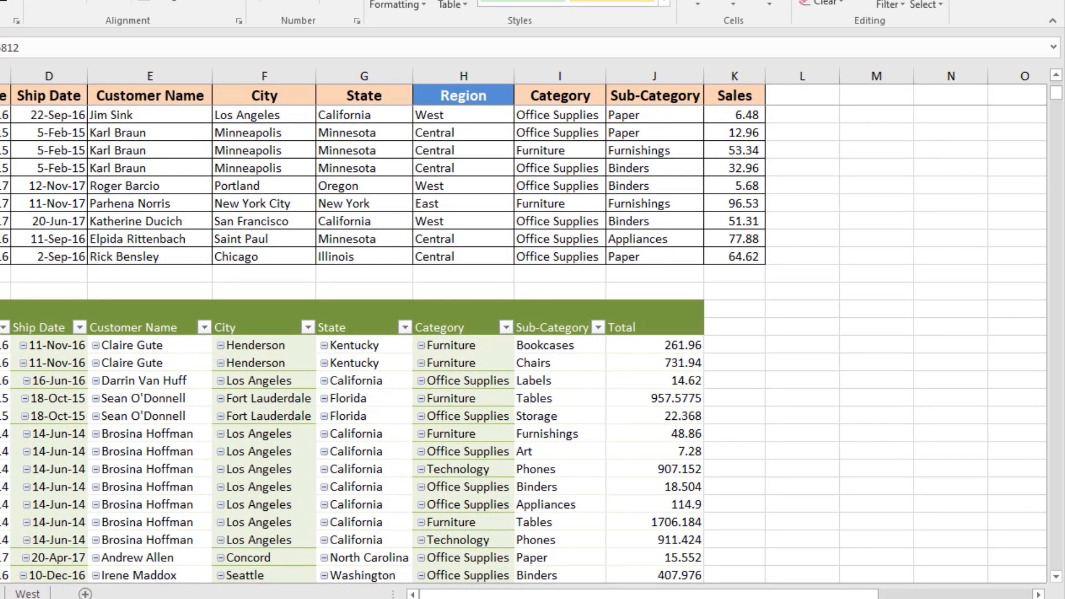
Step: In the Orders PivotTable, move Category to the report filter and Region into the row fields
left_click(55, 398)
left_click(943, 555)
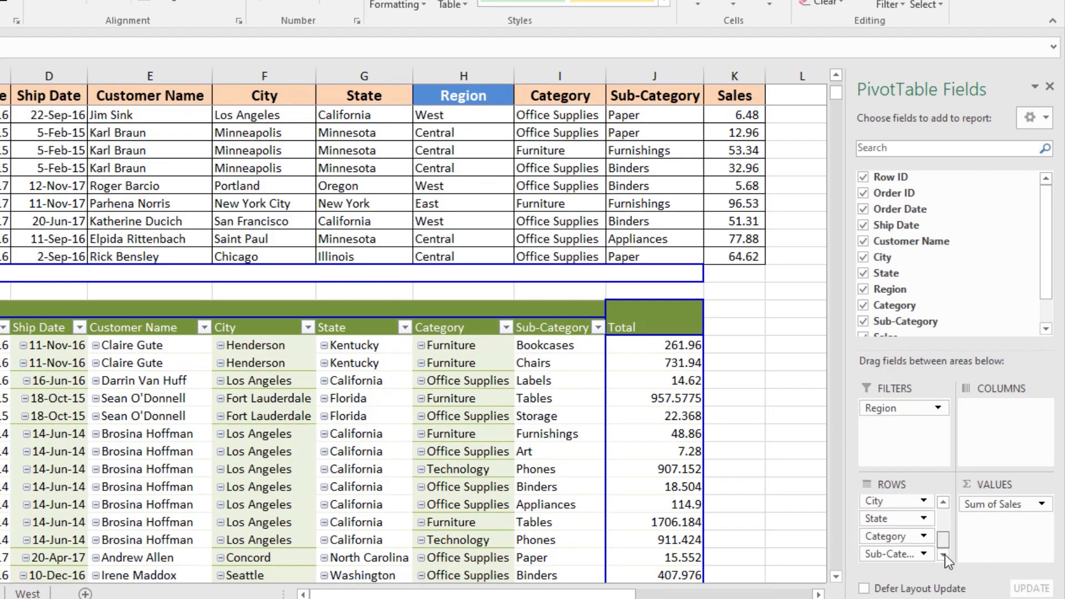
left_click_drag(888, 537, 894, 426)
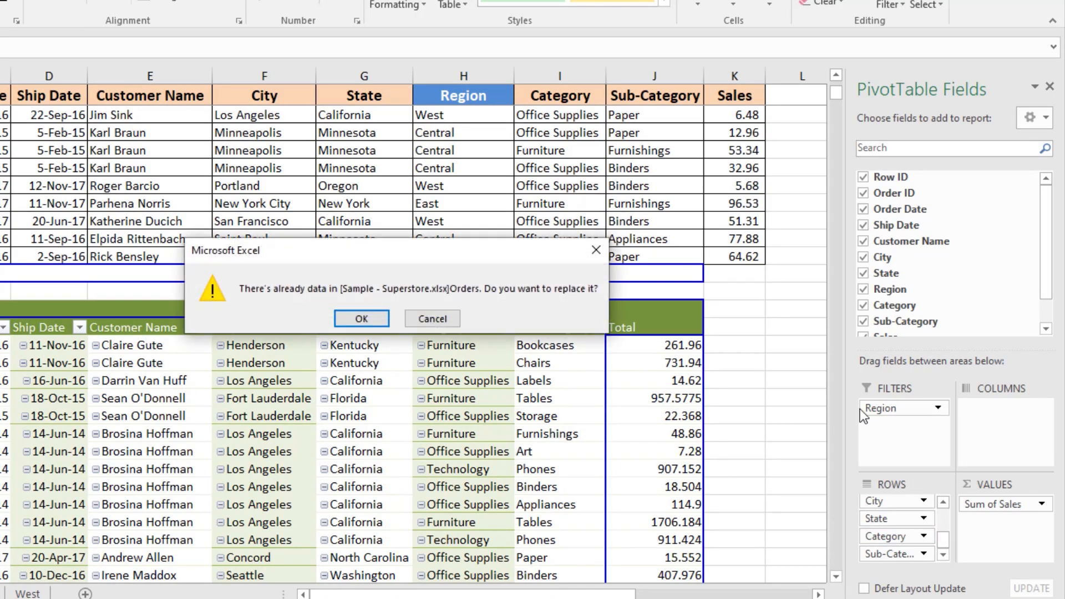
left_click(367, 320)
left_click_drag(900, 409, 902, 517)
left_click(902, 517)
key("Escape")
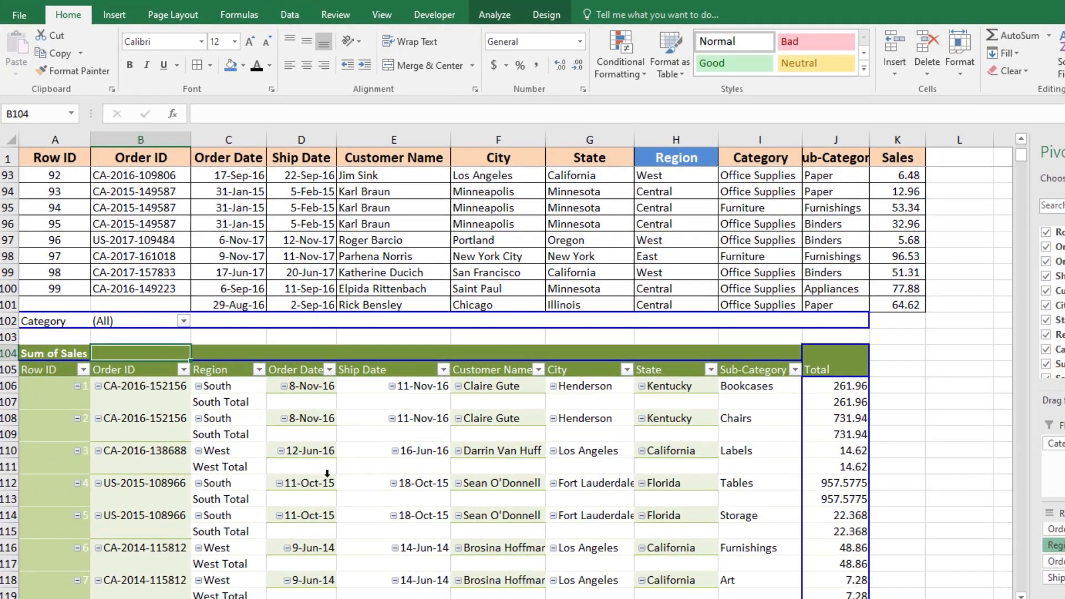
Step: Turn off subtotals for the Region row field and move Region below Customer Name
left_click(311, 547)
right_click(223, 404)
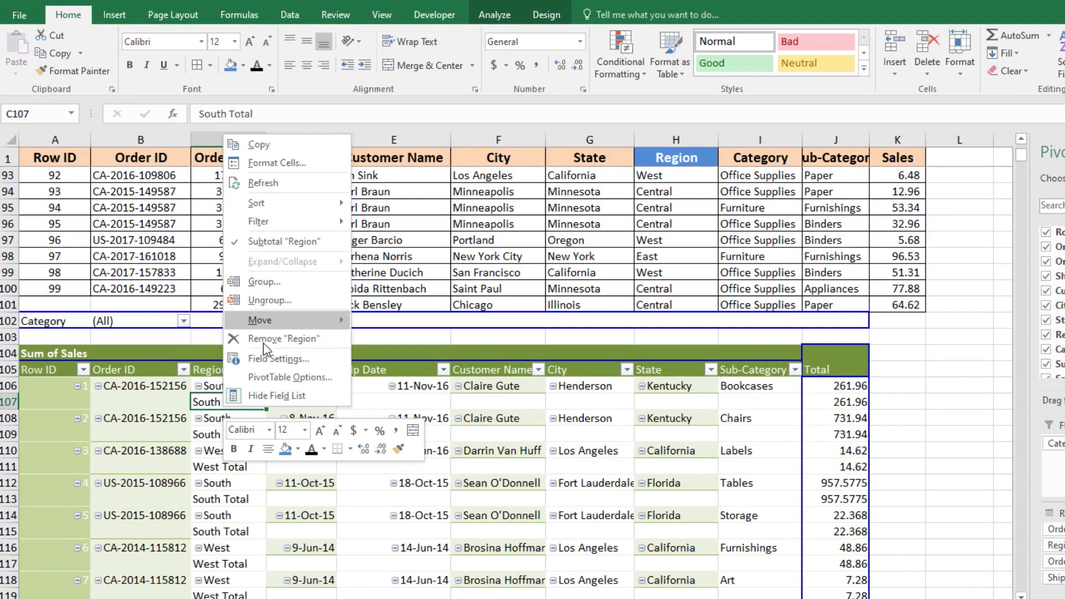
left_click(268, 242)
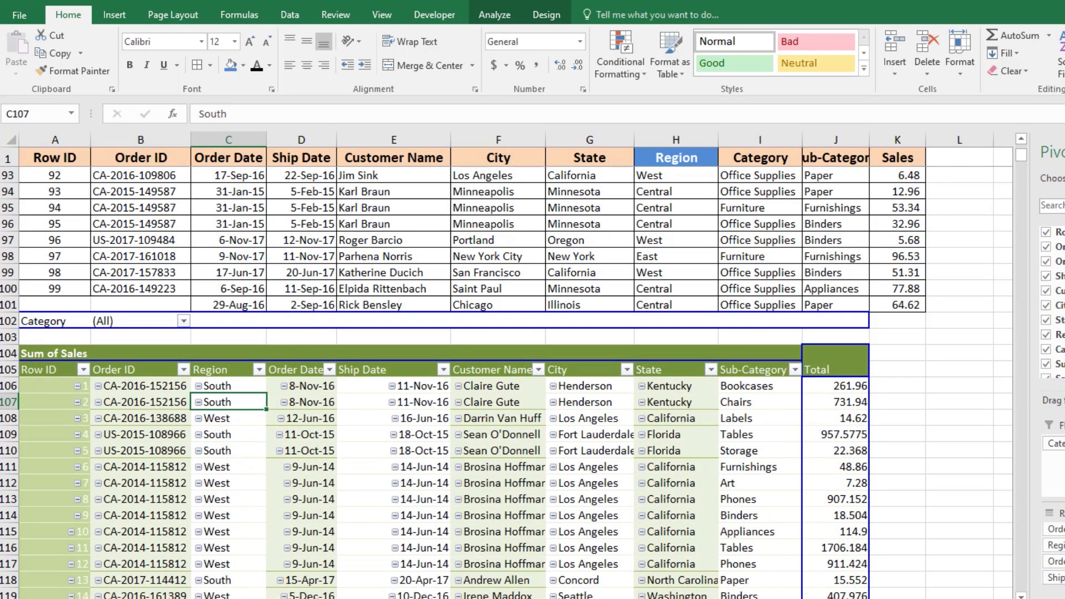
left_click_drag(1054, 545, 1054, 557)
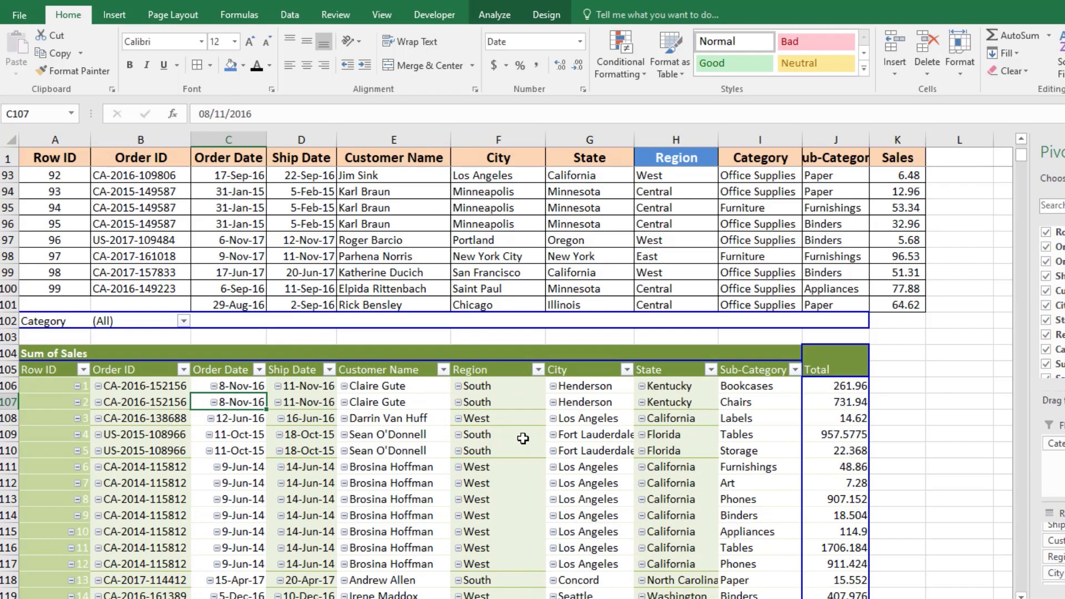
Step: Use Show Report Filter Pages on the Category filter to create a separate sheet per category
left_click(120, 326)
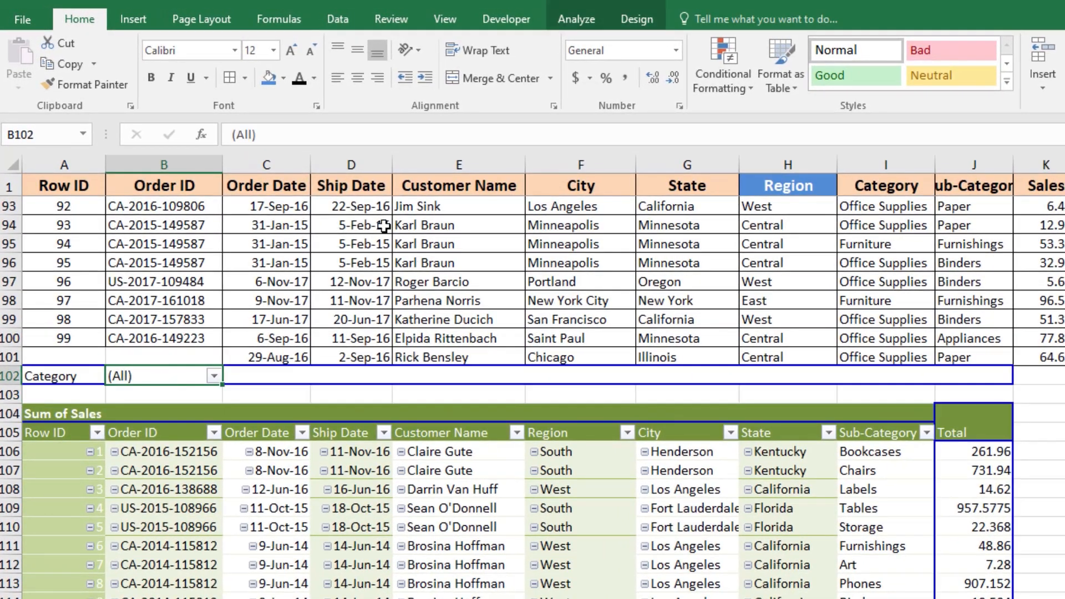
left_click(578, 8)
left_click(67, 84)
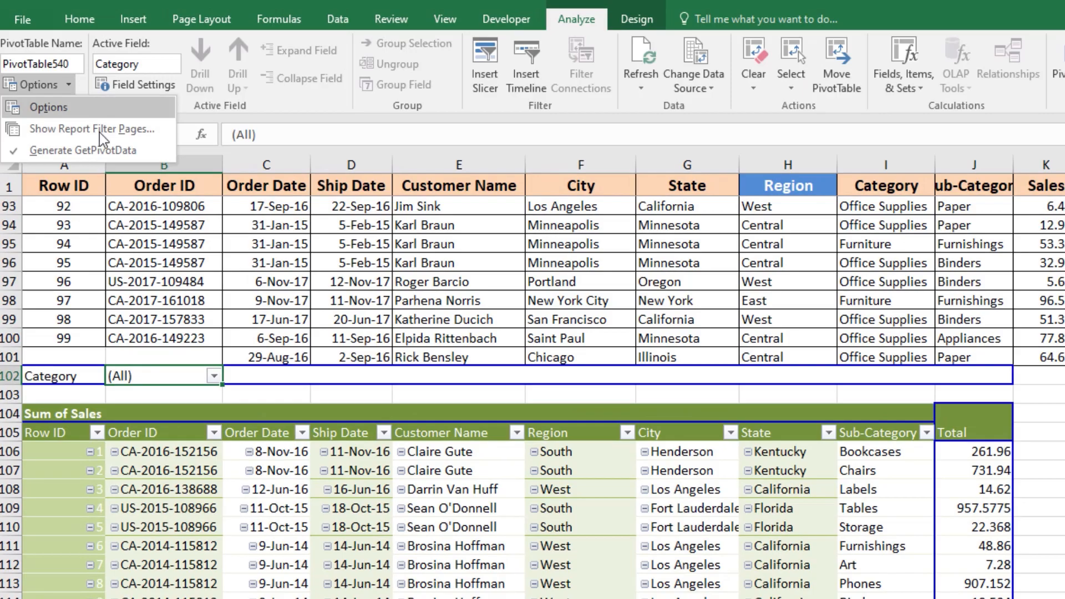
left_click(106, 136)
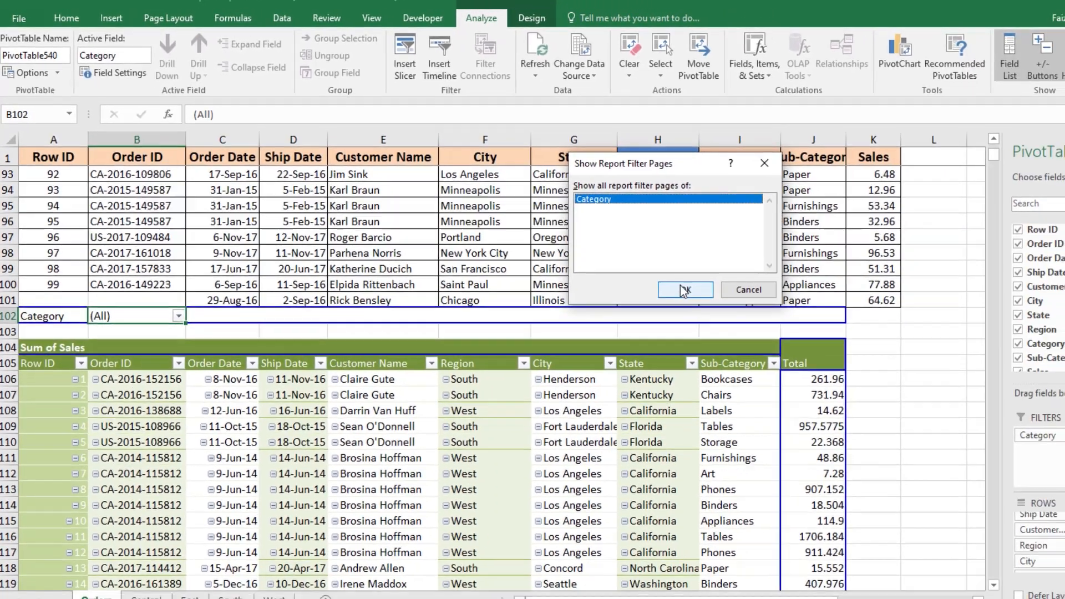
left_click(821, 345)
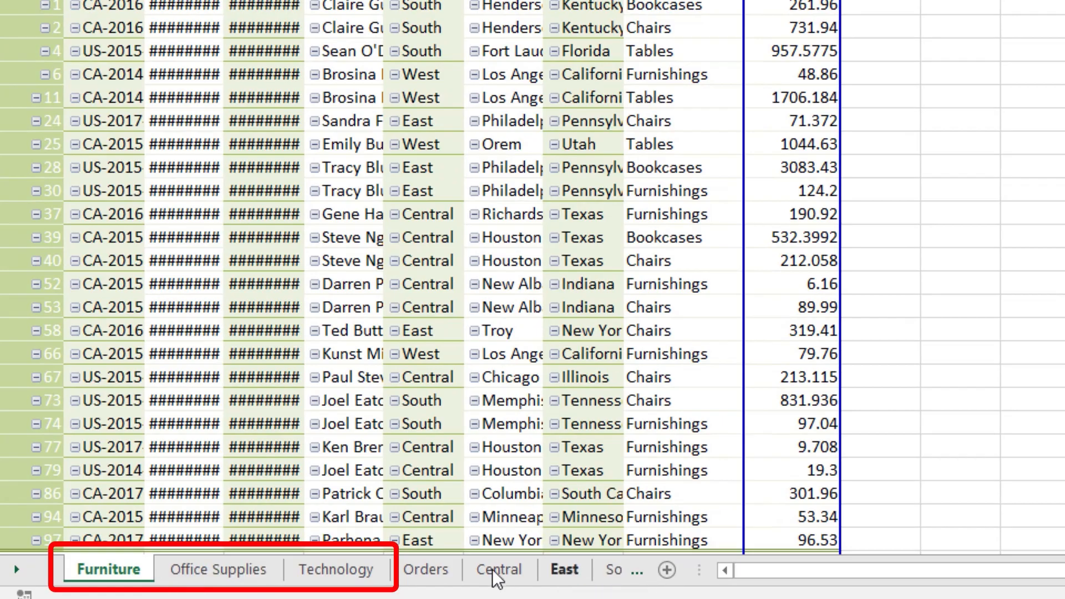
left_click(428, 575)
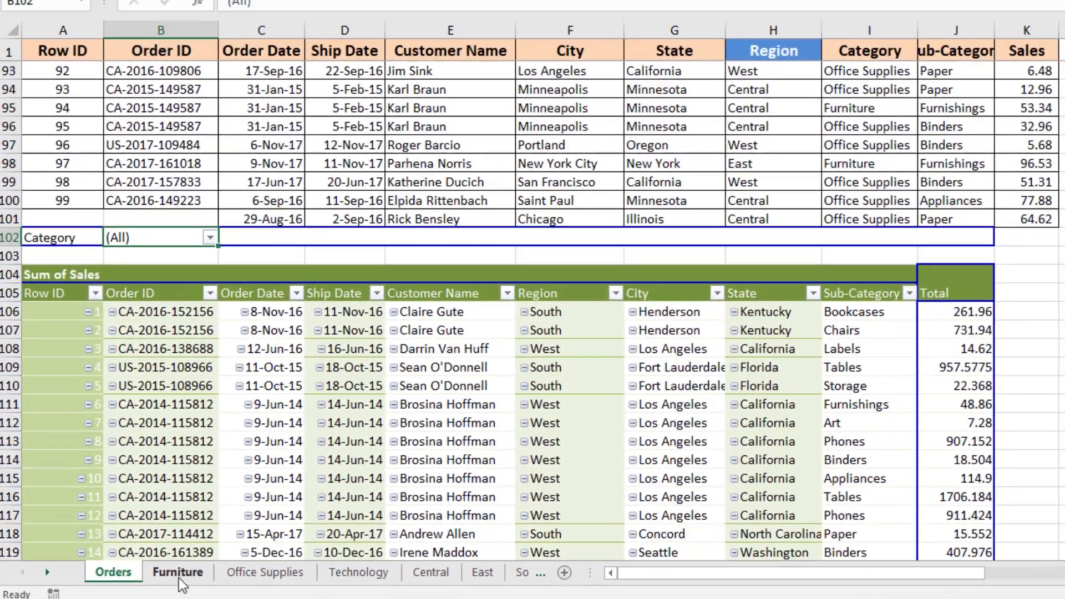
Step: Open the Furniture sheet, select all of its cells and autofit the column widths
left_click(109, 566)
left_click(264, 572, "ctrl")
left_click(344, 572, "ctrl")
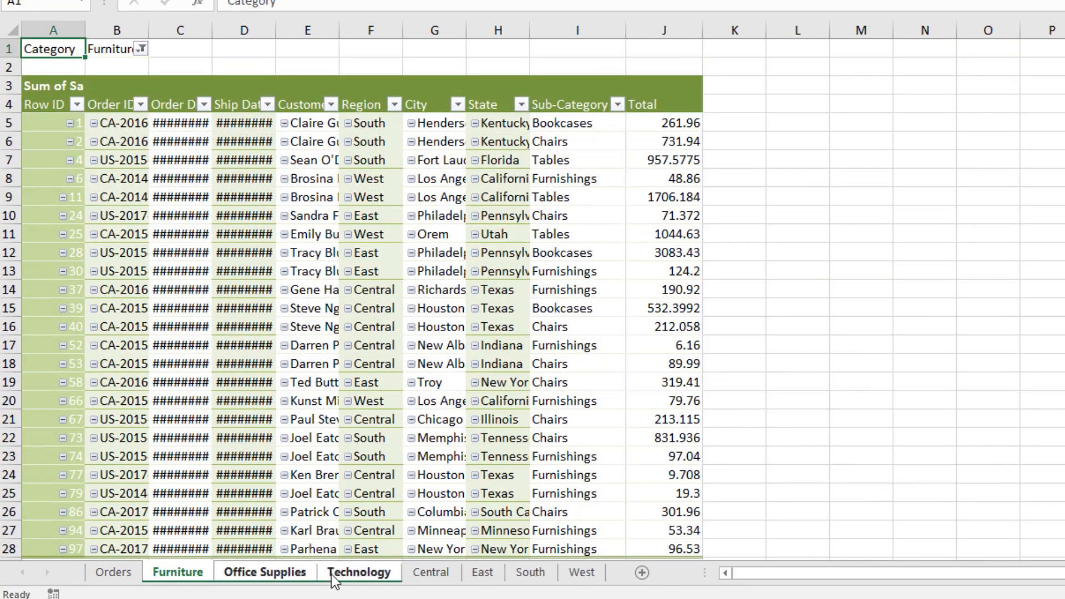
left_click(11, 27)
double_click(86, 30)
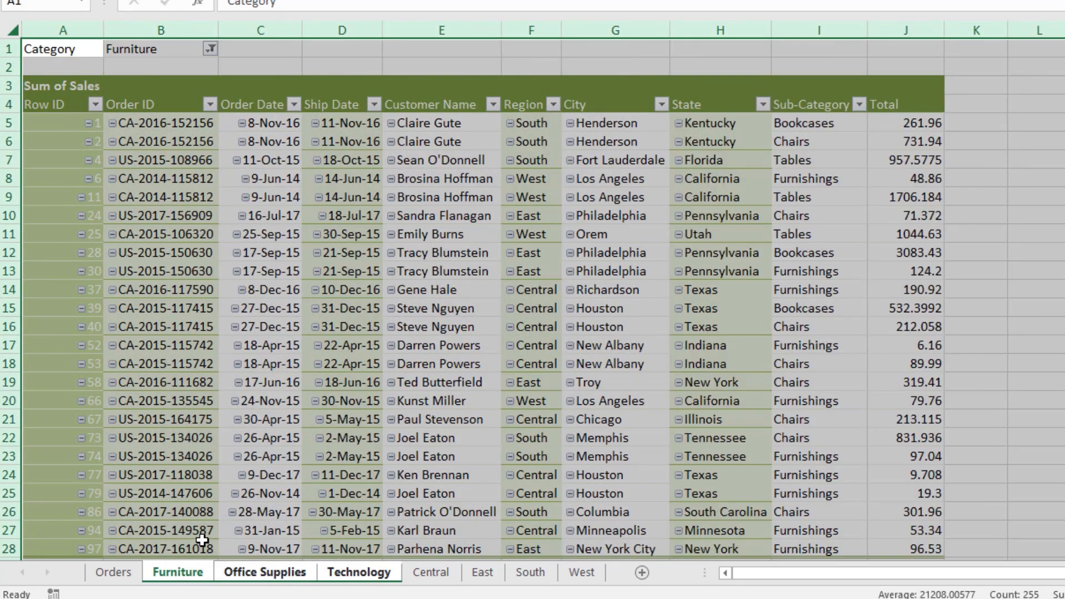
Step: Review the filtered data on the Furniture, Office Supplies and Technology sheets
left_click(131, 572)
left_click(177, 572)
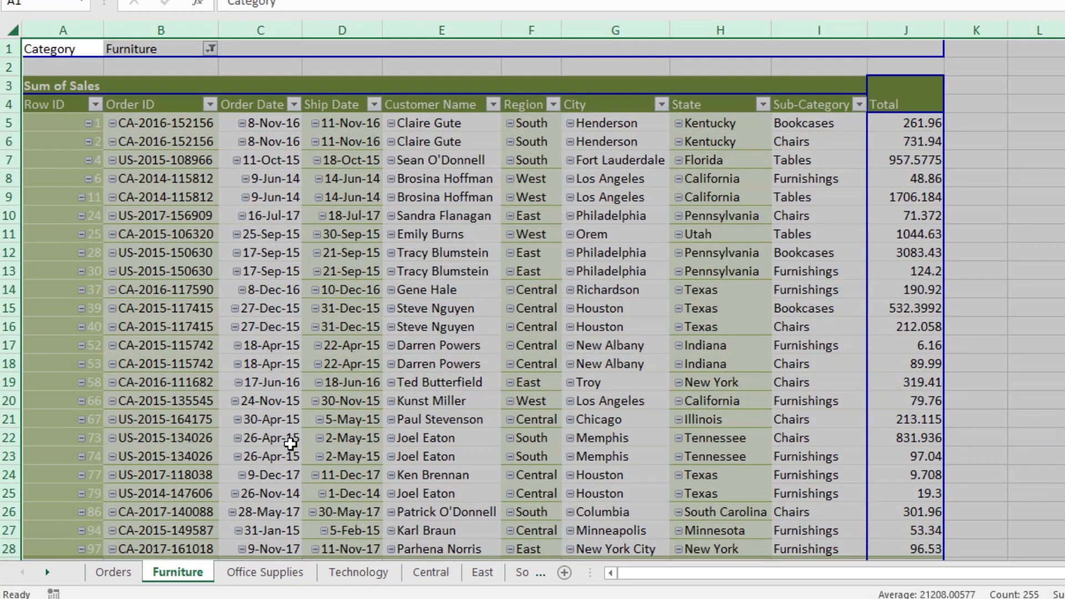
scroll(290, 443, "down", 3)
scroll(298, 447, "up", 3)
left_click(746, 476)
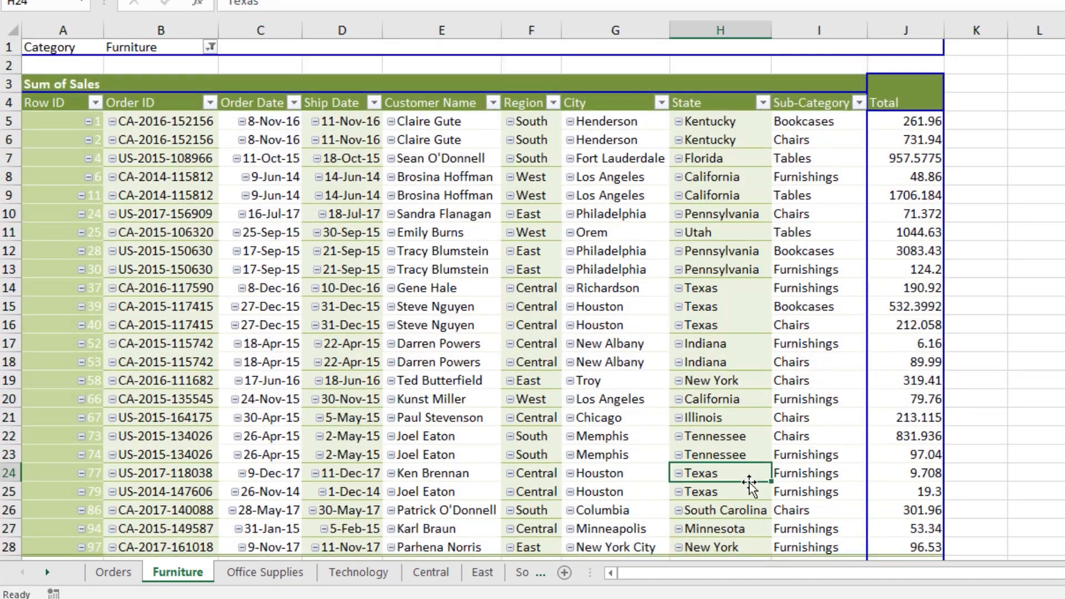
scroll(749, 483, "down", 3)
scroll(868, 427, "up", 3)
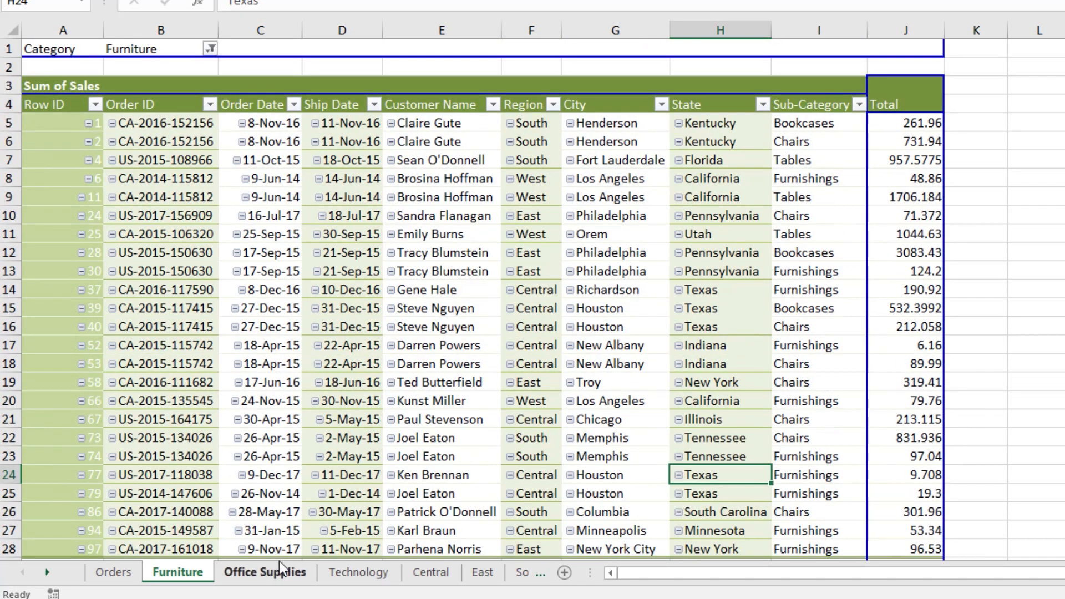
left_click(265, 572)
scroll(456, 473, "down", 7)
scroll(471, 444, "down", 9)
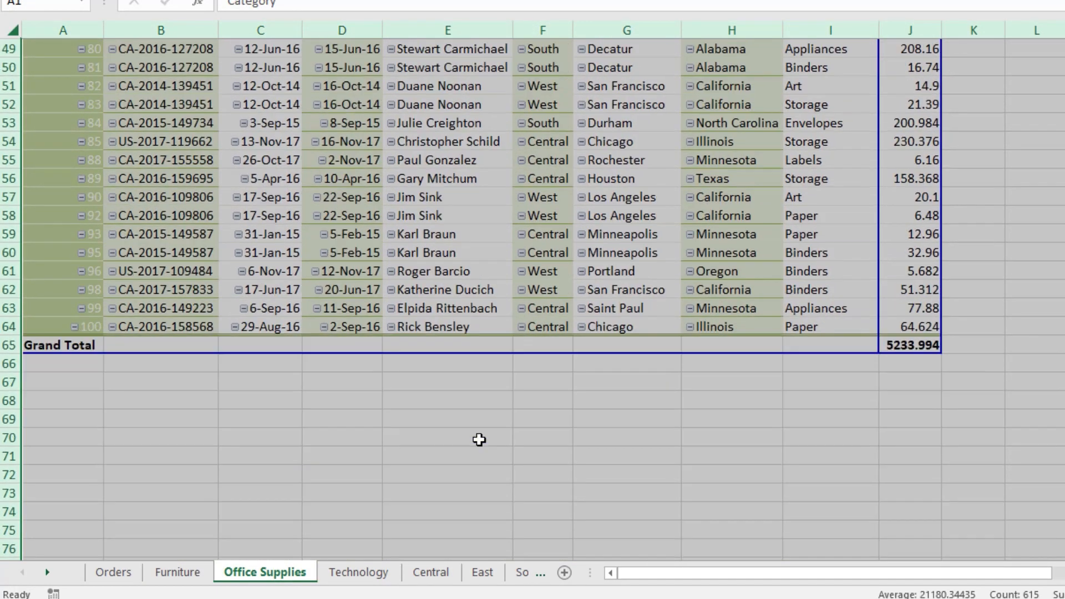
left_click(500, 424)
scroll(502, 423, "up", 16)
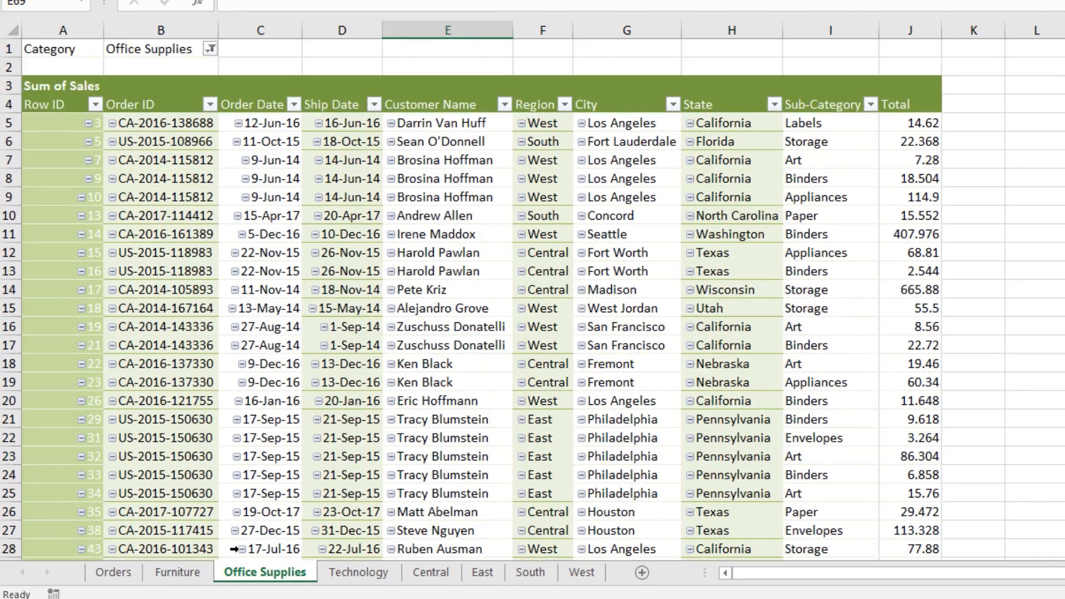
left_click(326, 567)
scroll(450, 410, "down", 5)
scroll(450, 409, "up", 4)
left_click(477, 400)
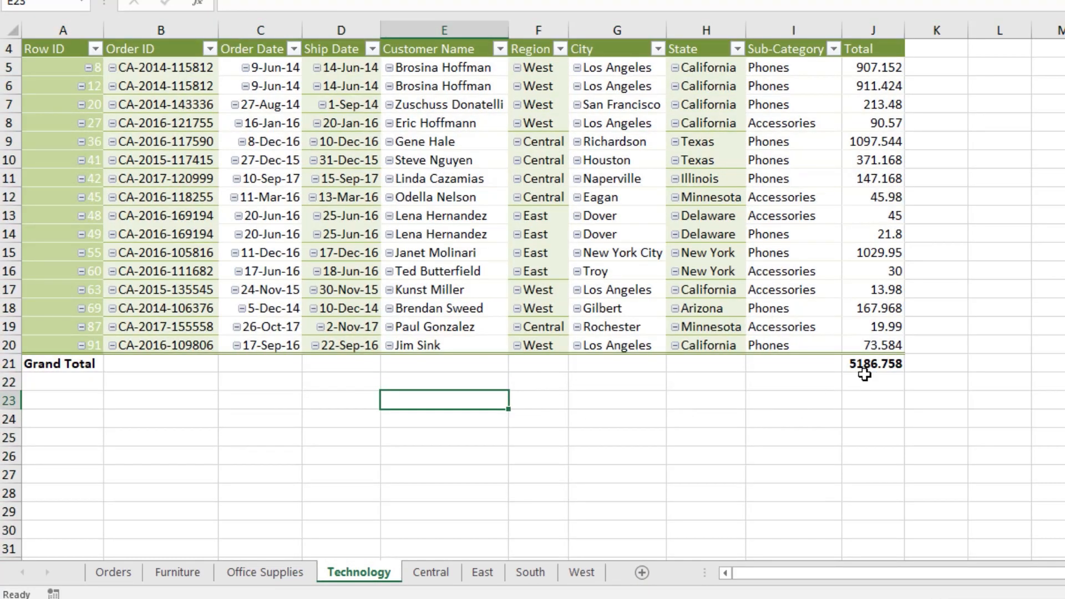
scroll(471, 404, "up", 1)
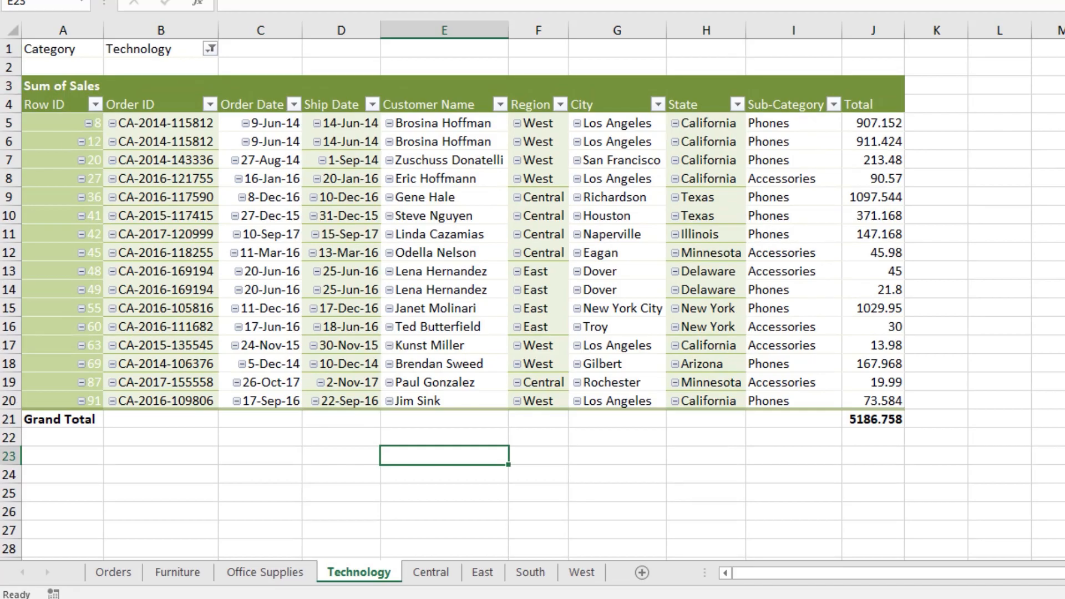
Step: Review the Central, East, South and West region sheets and the Orders source data
left_click(131, 571)
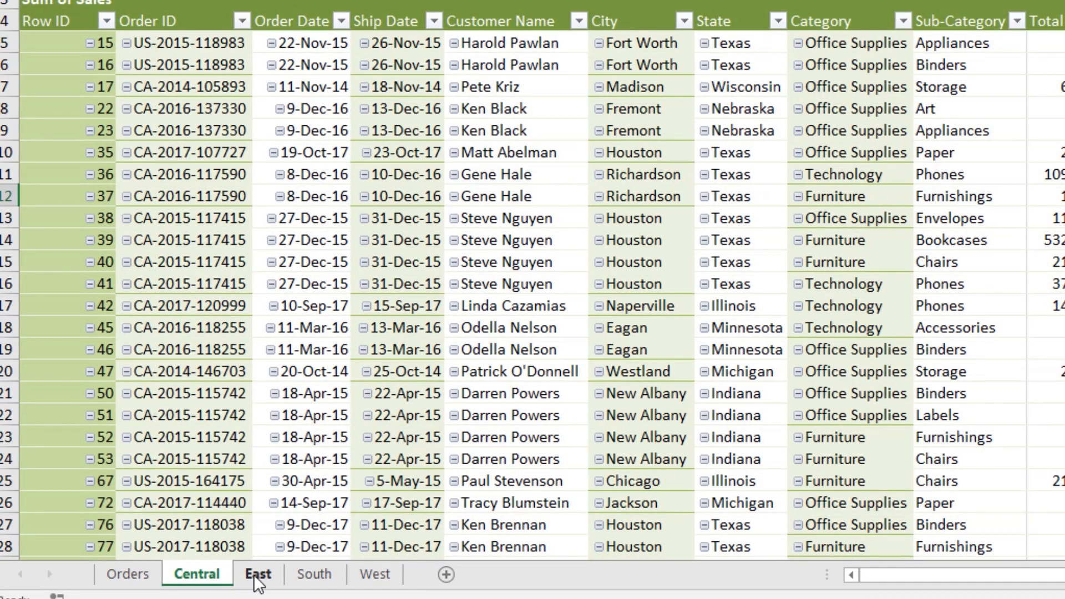
left_click(257, 575)
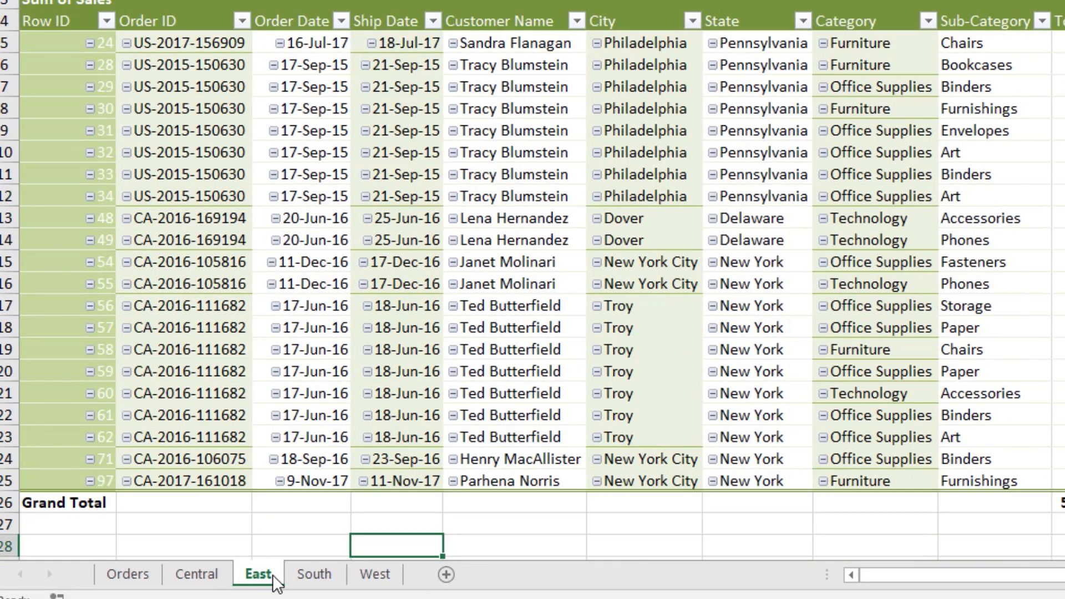
left_click(314, 575)
left_click(374, 575)
left_click(172, 592)
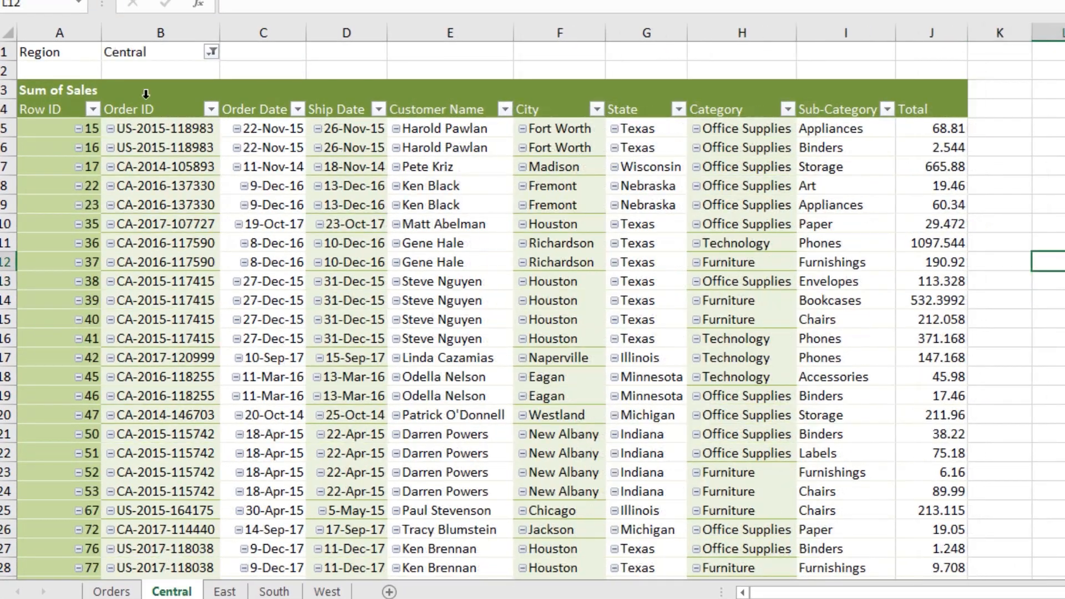
left_click(225, 592)
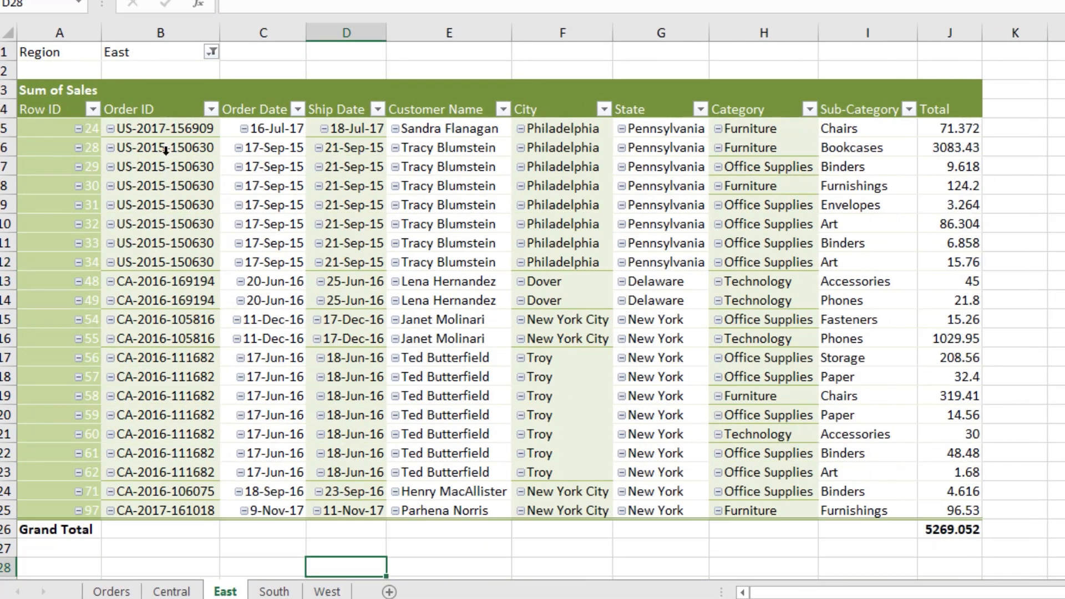
left_click(275, 591)
left_click(327, 592)
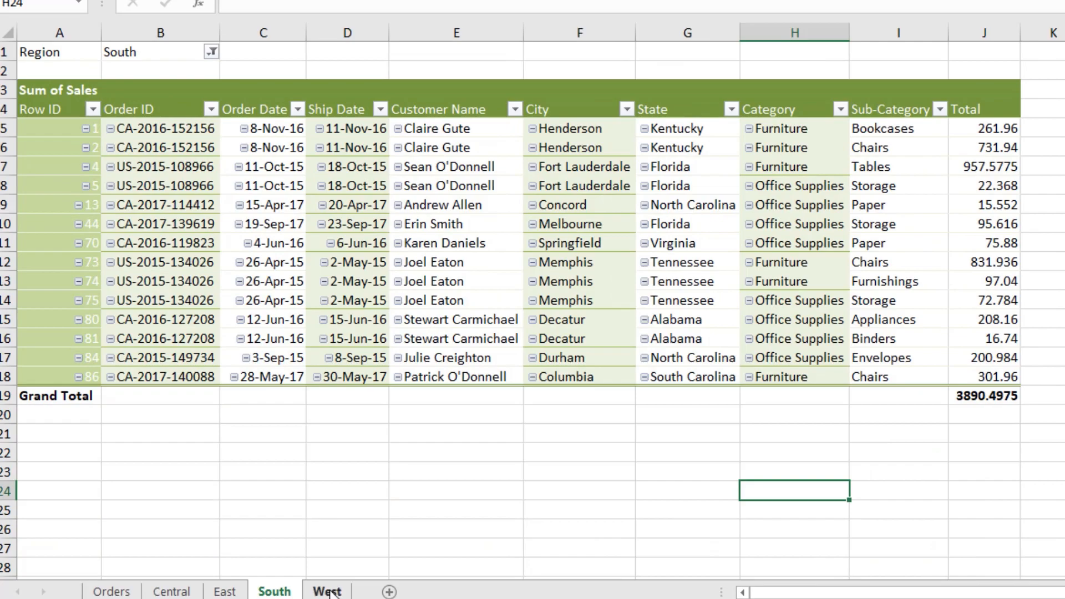
left_click(119, 592)
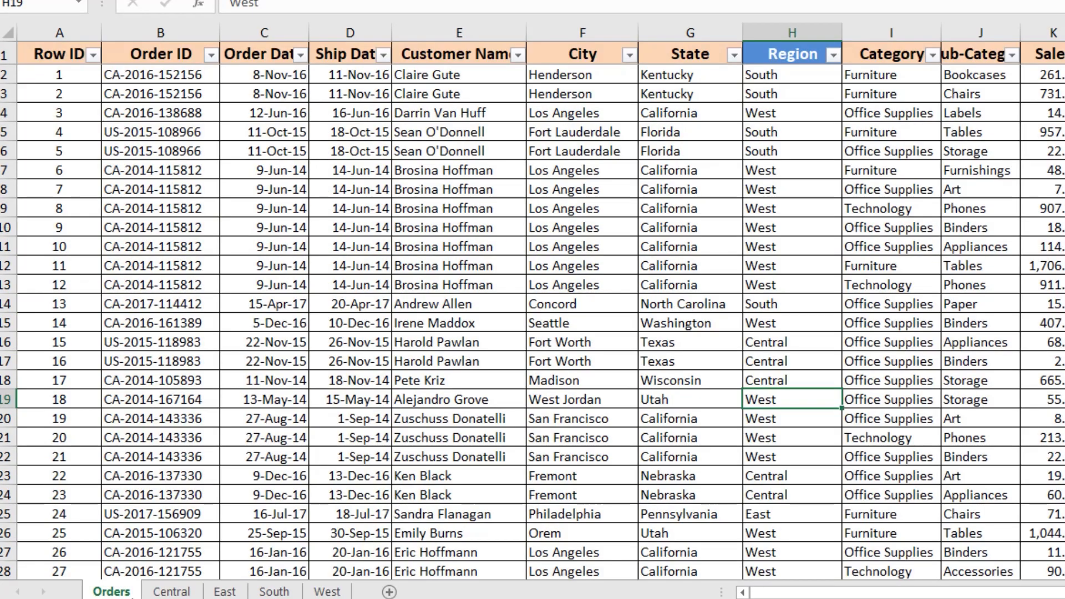
scroll(313, 136, "down", 13)
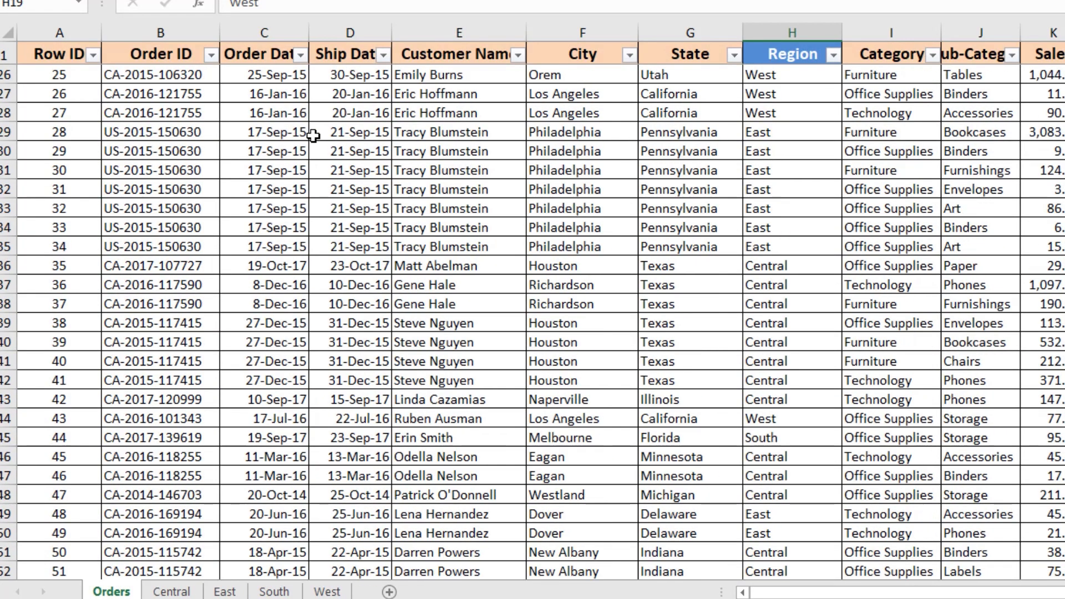
scroll(313, 136, "up", 13)
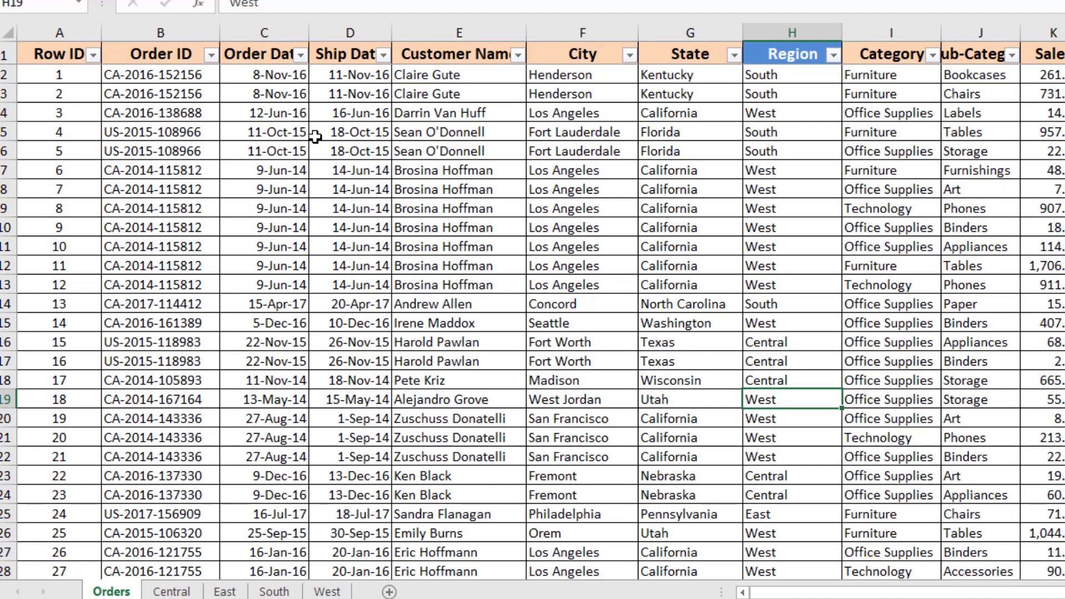